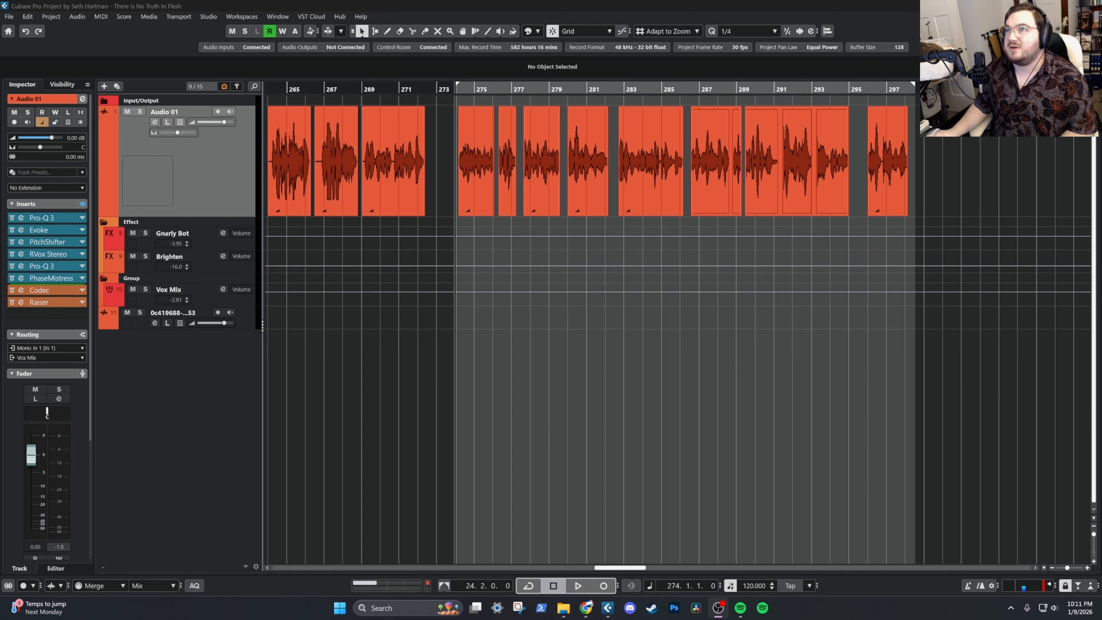
Play the vocal clip near bar 275 on the Audio 01 track with its full effects chain active
{"action": "left_click", "coordinate": [241, 160]}
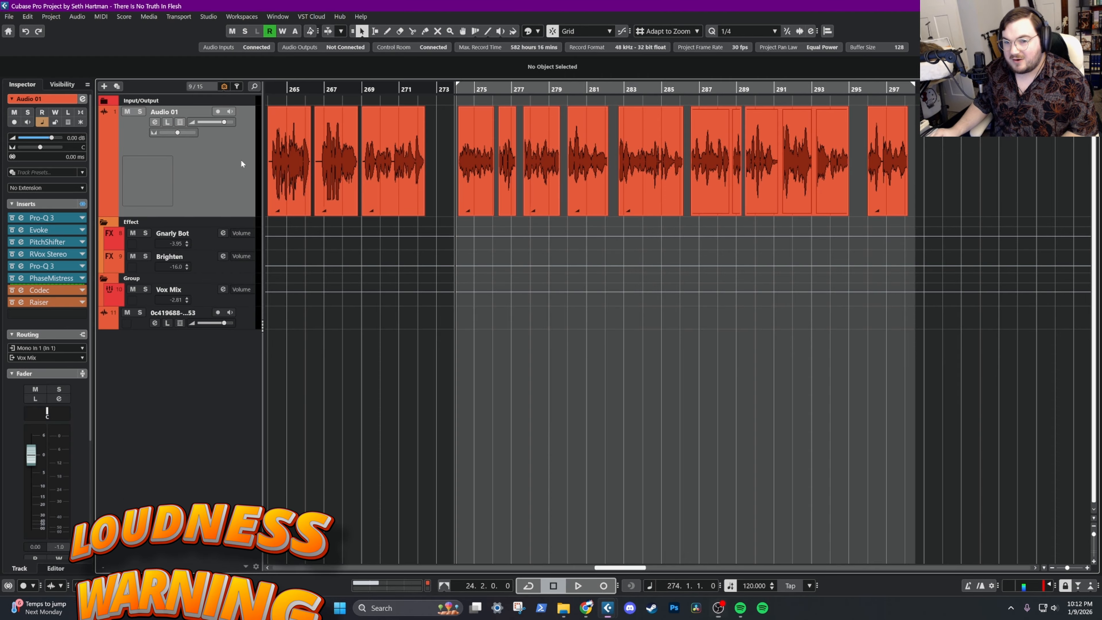
{"action": "left_click", "coordinate": [469, 154]}
{"action": "left_click", "coordinate": [508, 151]}
{"action": "left_click", "coordinate": [529, 151]}
{"action": "left_click", "coordinate": [574, 159]}
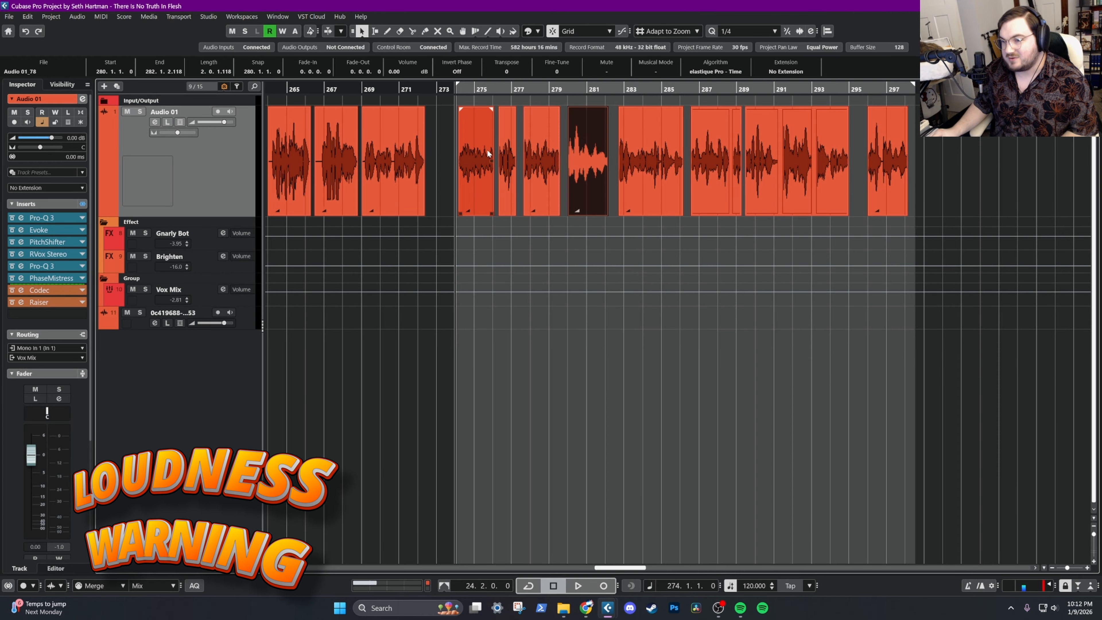
{"action": "left_click", "coordinate": [486, 149]}
{"action": "key", "text": "space"}
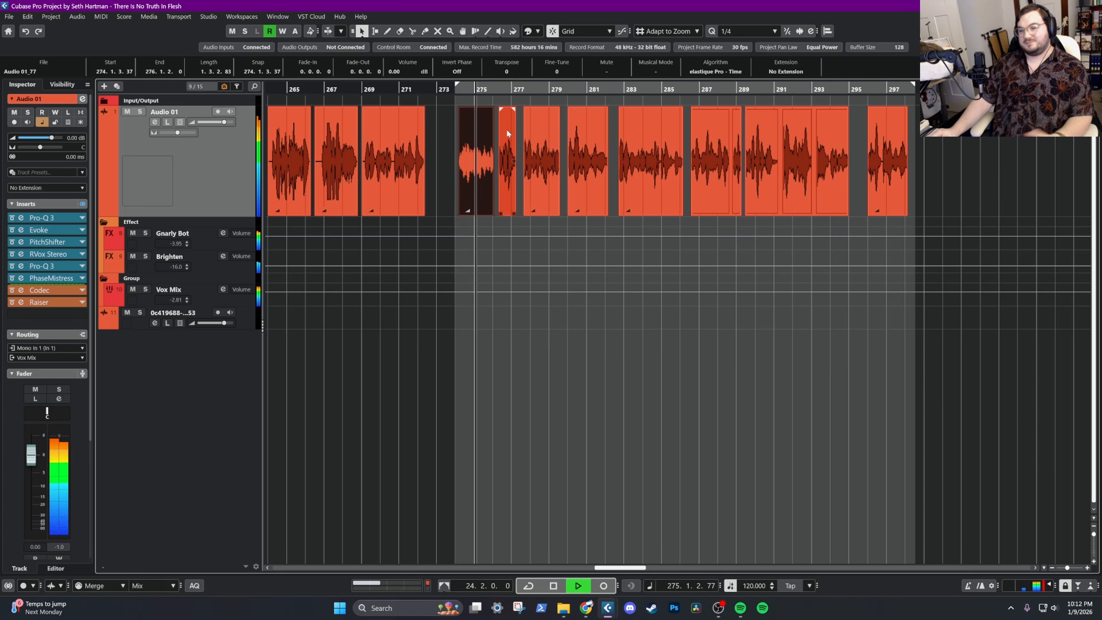
{"action": "key", "text": "space"}
{"action": "left_click", "coordinate": [533, 133]}
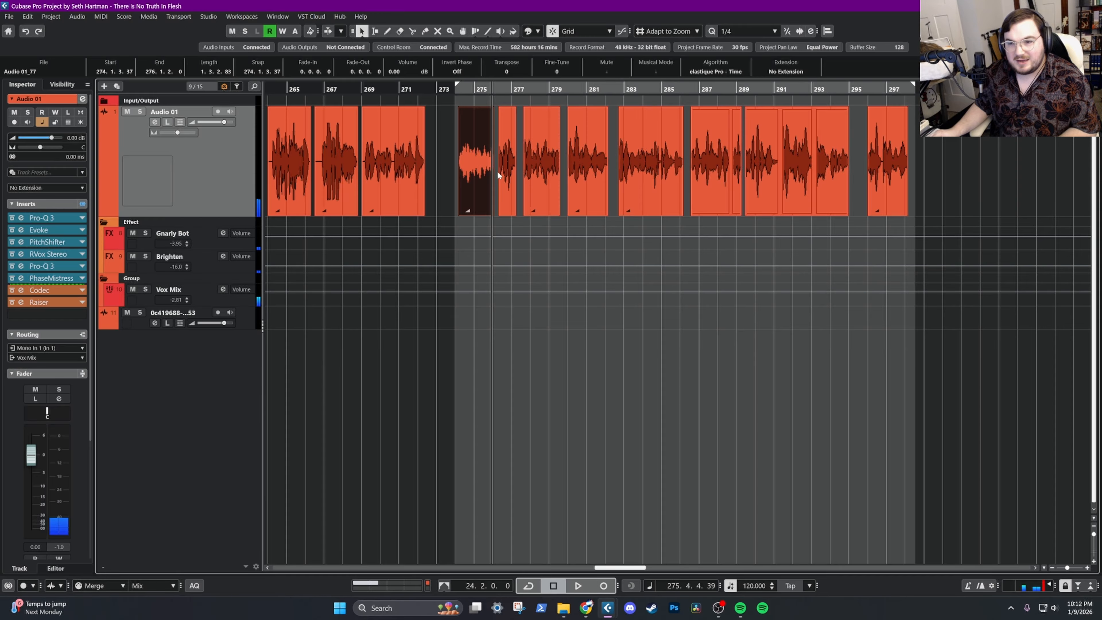
Bypass all insert effects on the Gnarly Bot, Brighten and Vox Mix tracks as well as on Audio 01
{"action": "mouse_move", "coordinate": [617, 568]}
{"action": "left_mouse_down"}
{"action": "mouse_move", "coordinate": [372, 570]}
{"action": "mouse_move", "coordinate": [624, 569]}
{"action": "left_mouse_up"}
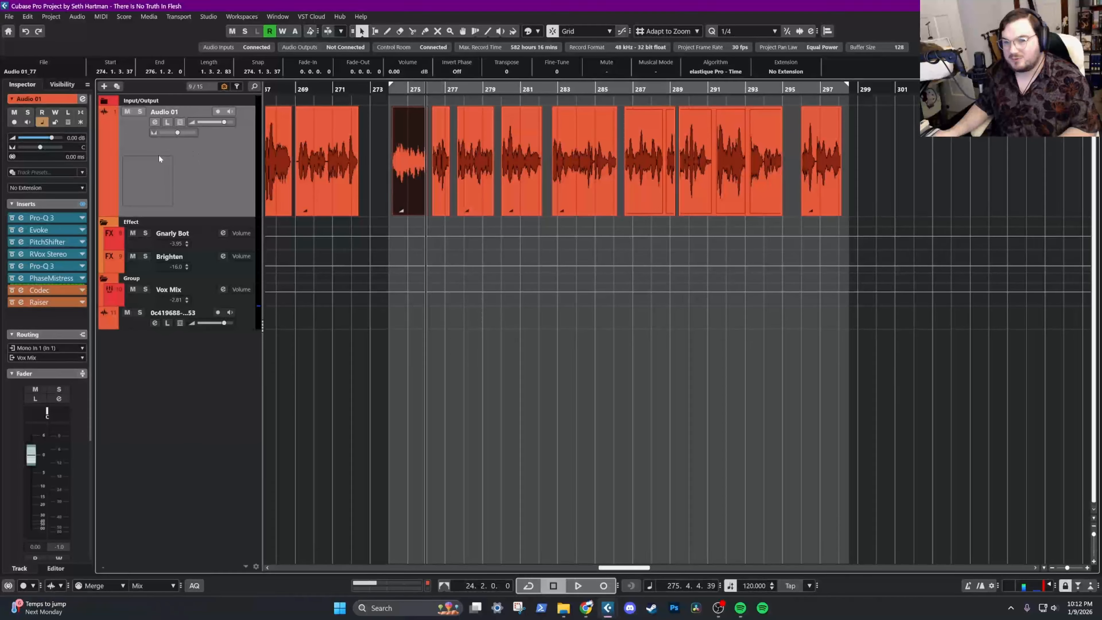
{"action": "left_click", "coordinate": [161, 242]}
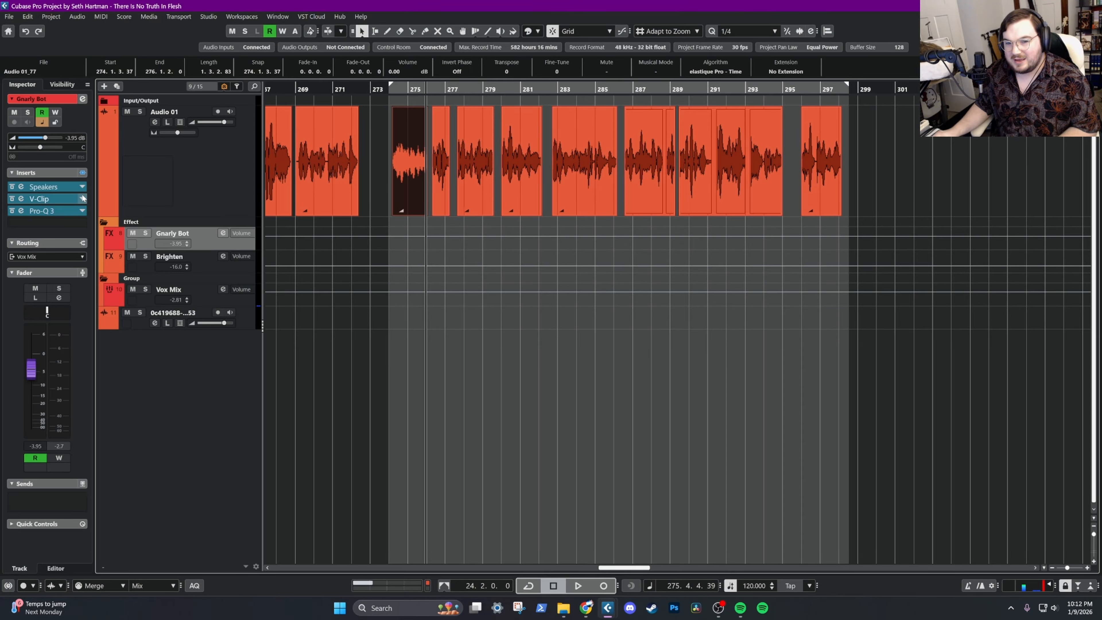
{"action": "left_click", "coordinate": [174, 260]}
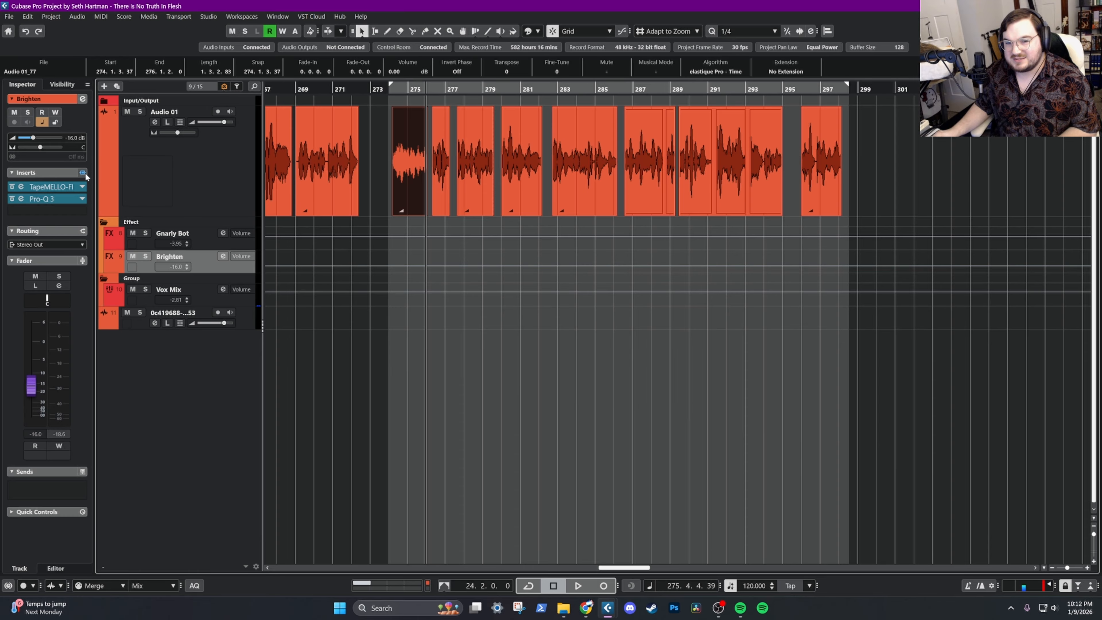
{"action": "left_click", "coordinate": [207, 299]}
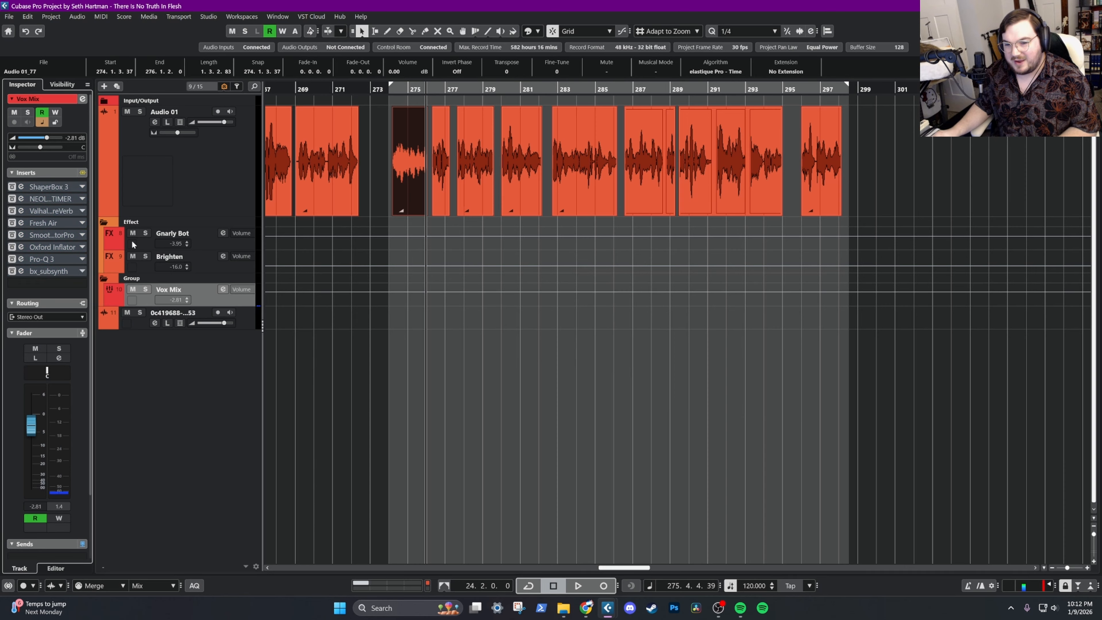
Play the vocal from bar 274 with the insert effects bypassed
{"action": "left_click", "coordinate": [389, 91]}
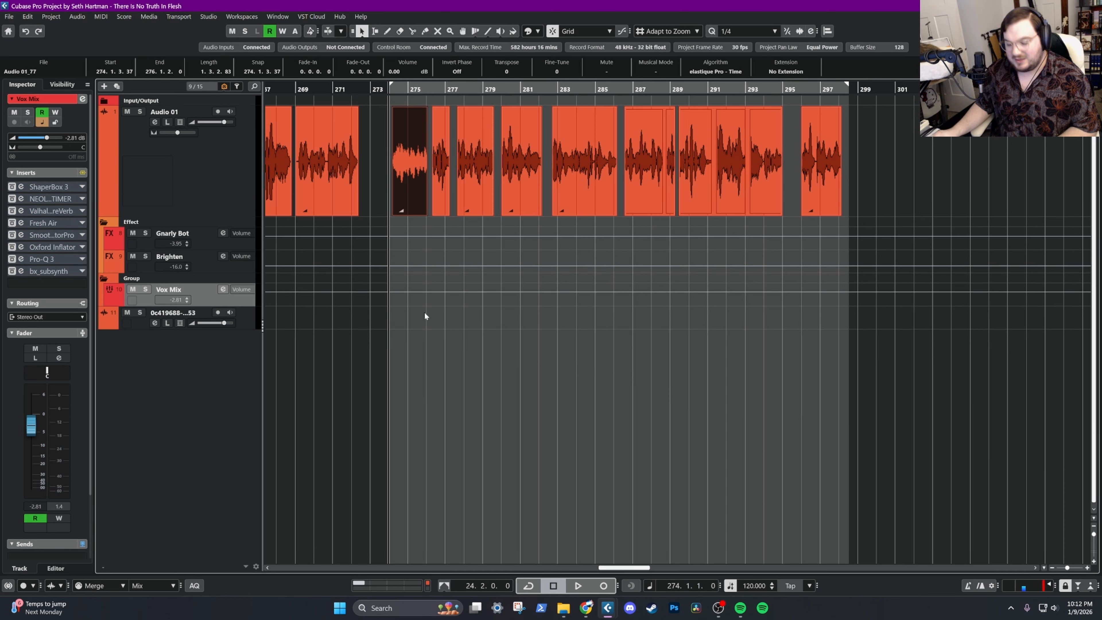
{"action": "left_click", "coordinate": [433, 207]}
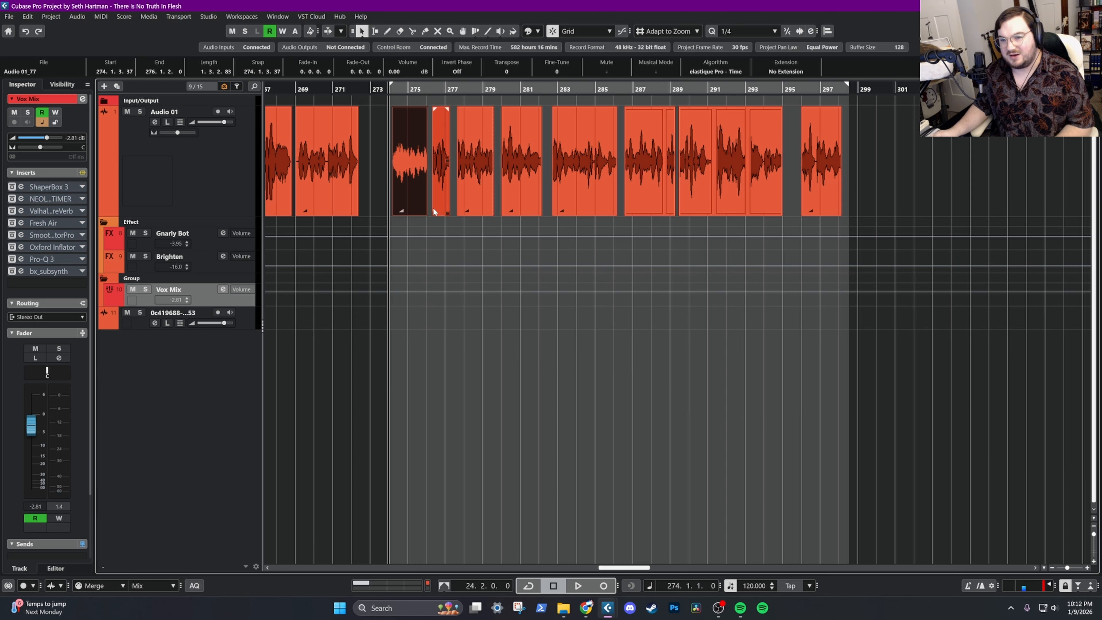
{"action": "key", "text": "space"}
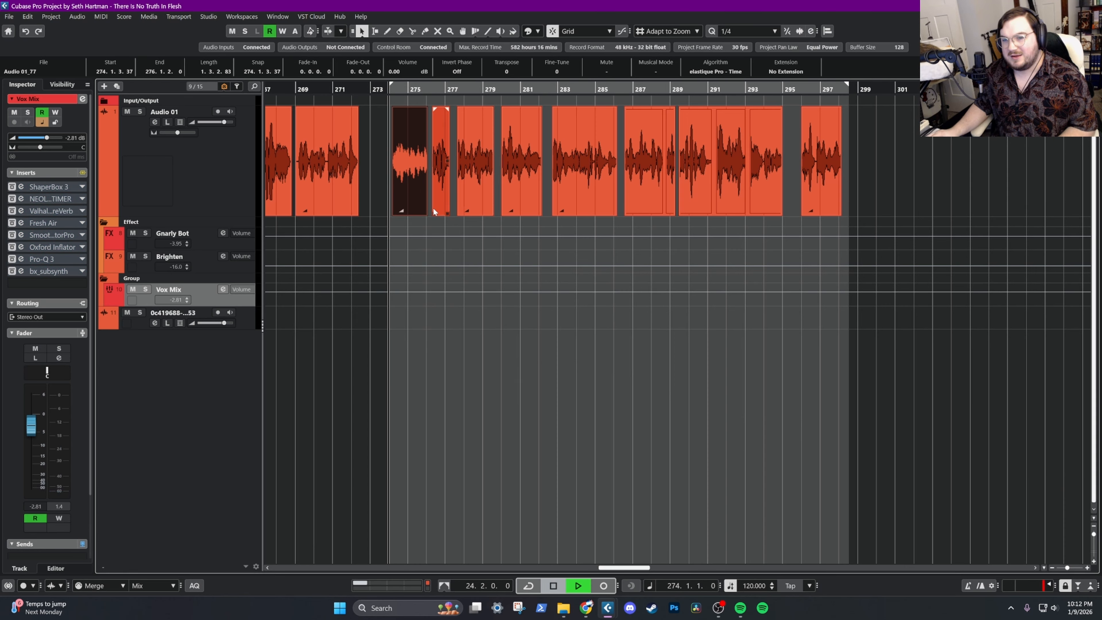
{"action": "left_click", "coordinate": [556, 586]}
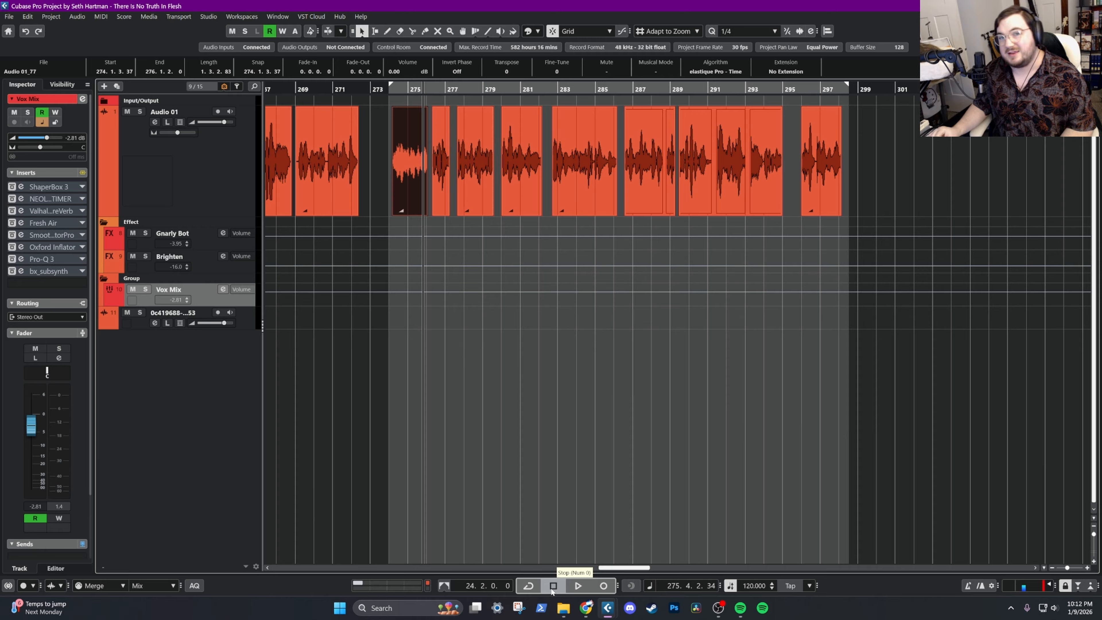
Select the Audio 01 track, return the playhead to bar 274 and open the Evoke insert's settings
{"action": "left_click", "coordinate": [211, 203]}
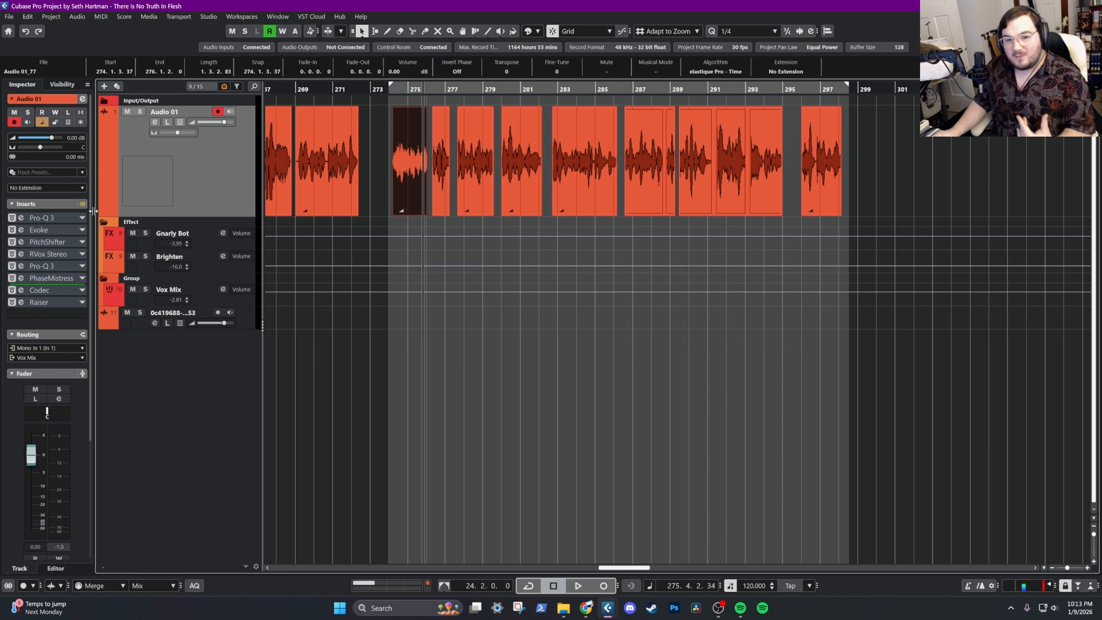
{"action": "left_click", "coordinate": [392, 90]}
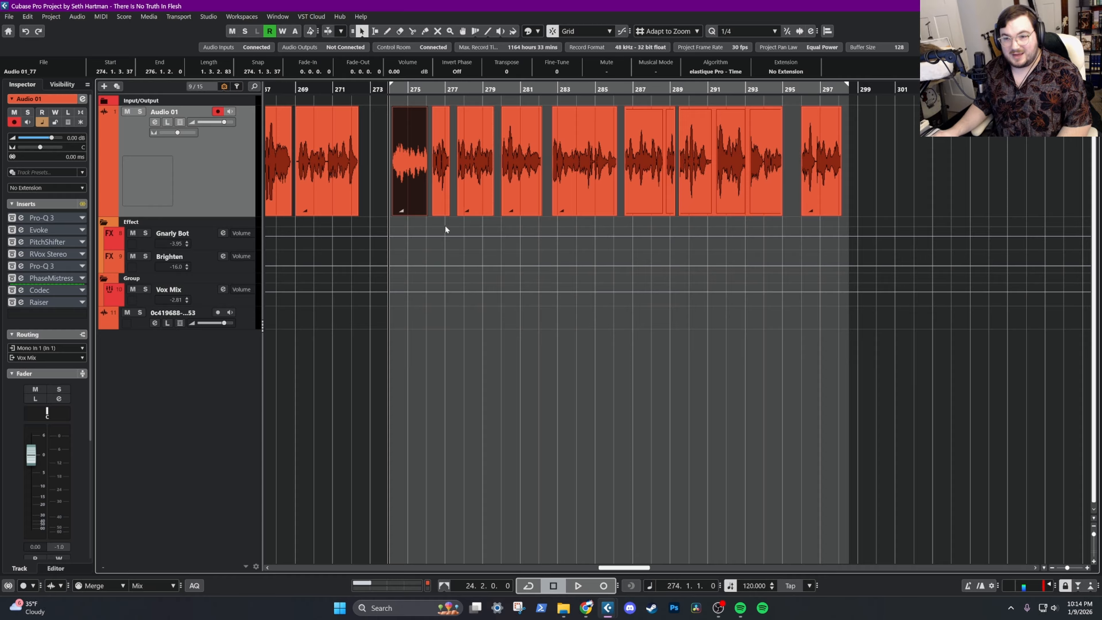
{"action": "left_click", "coordinate": [56, 230]}
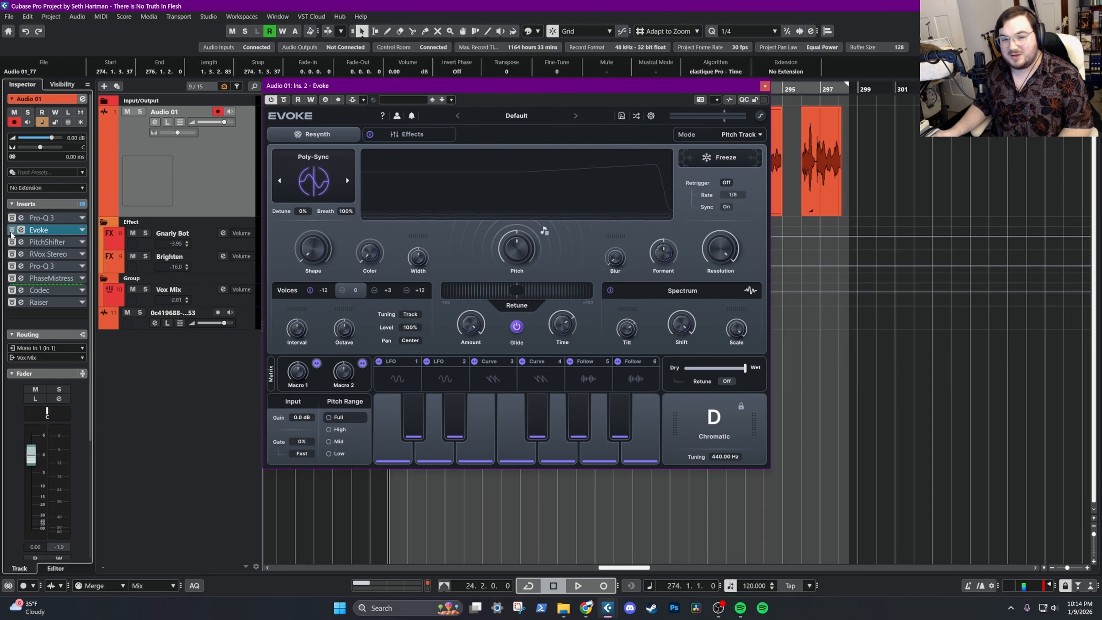
{"action": "left_click_drag", "start_coordinate": [392, 85], "coordinate": [456, 104]}
Add Bitspeek to the Audio 01 inserts directly after Evoke and close the Evoke window
{"action": "left_click", "coordinate": [43, 314]}
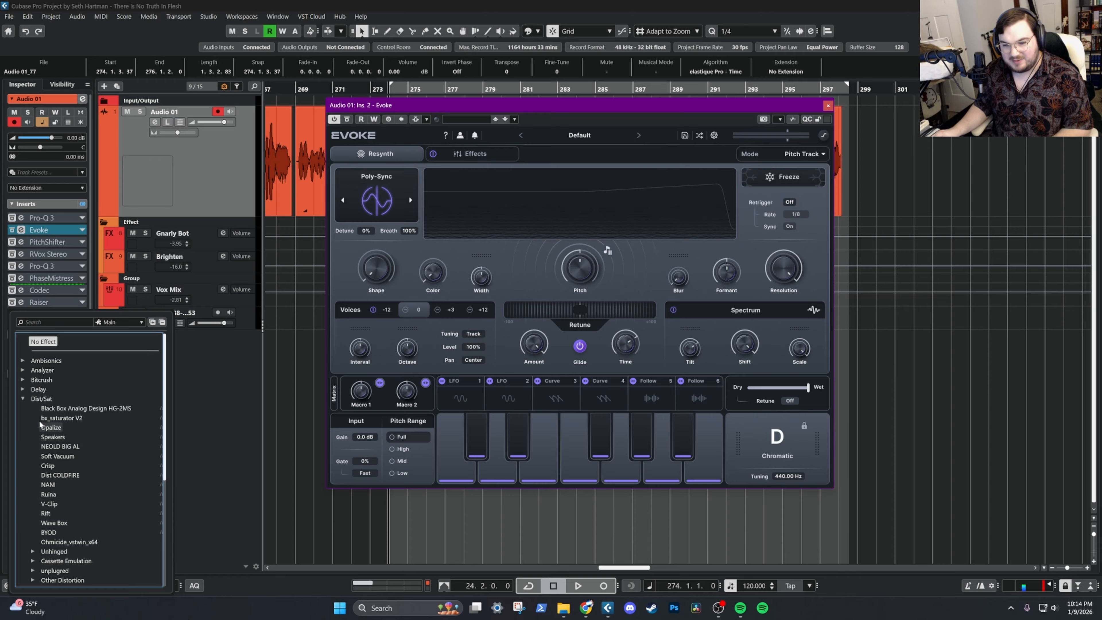
{"action": "left_click", "coordinate": [49, 317]}
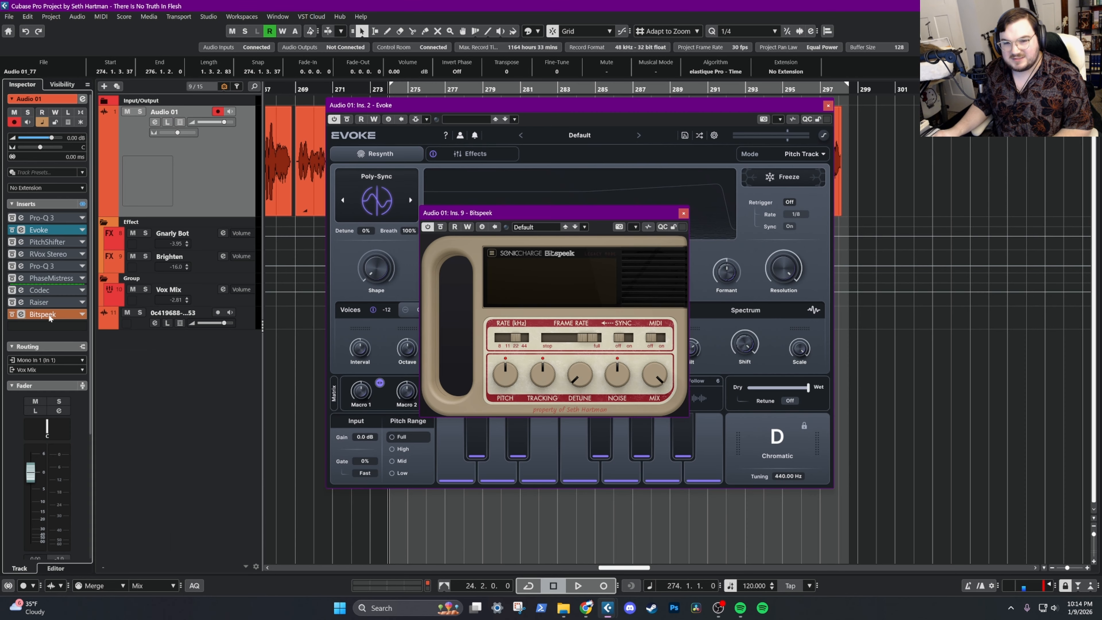
{"action": "left_click_drag", "start_coordinate": [49, 317], "coordinate": [51, 243]}
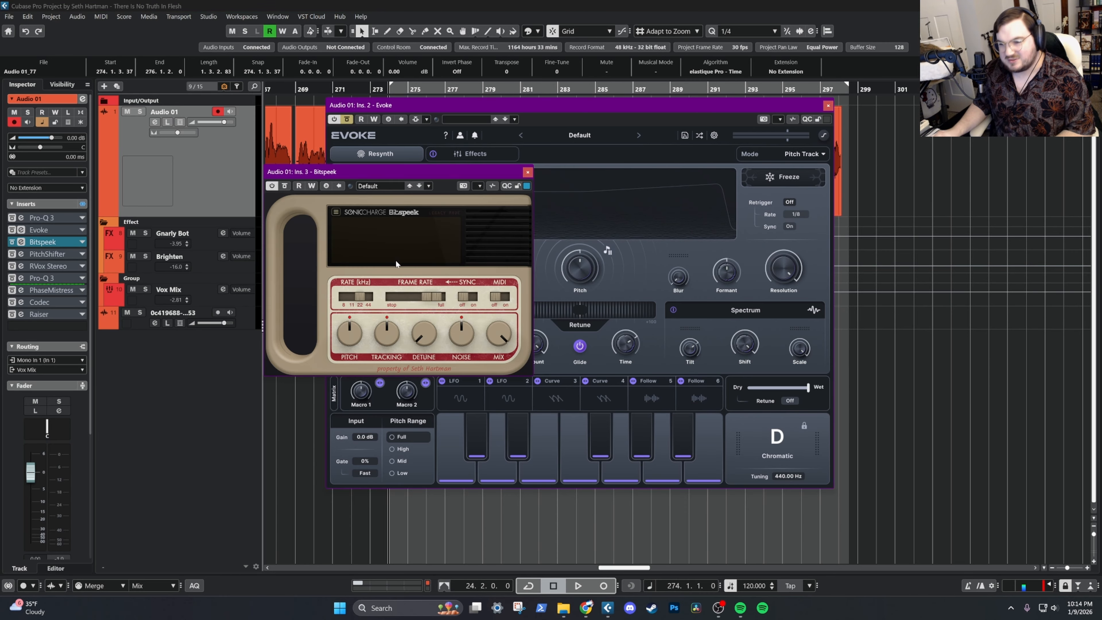
{"action": "left_click", "coordinate": [827, 106]}
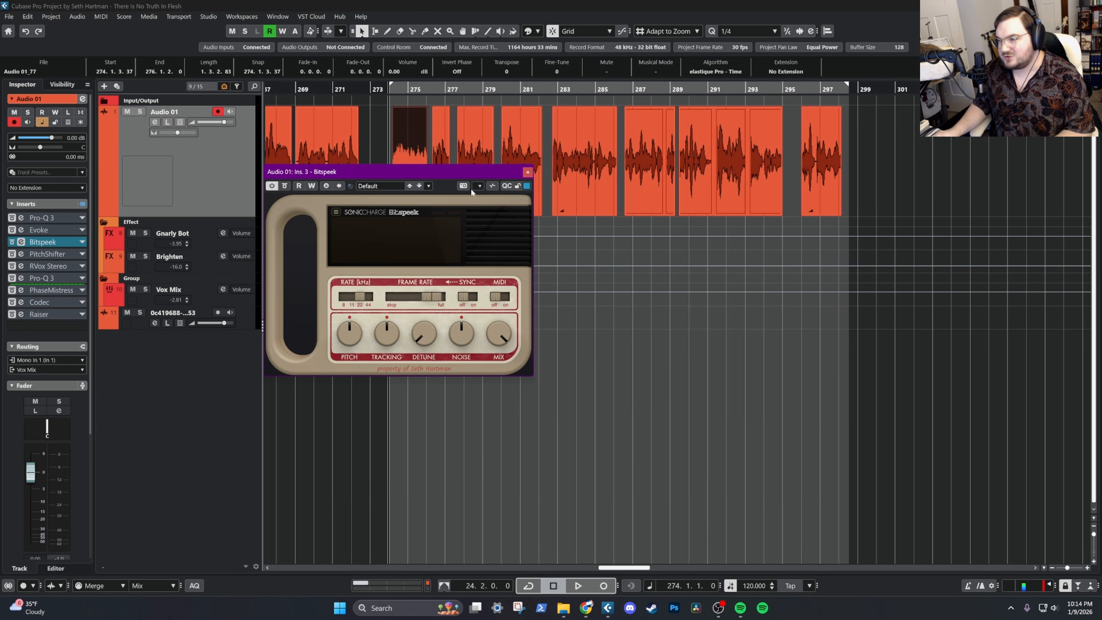
{"action": "left_click_drag", "start_coordinate": [408, 176], "coordinate": [406, 206]}
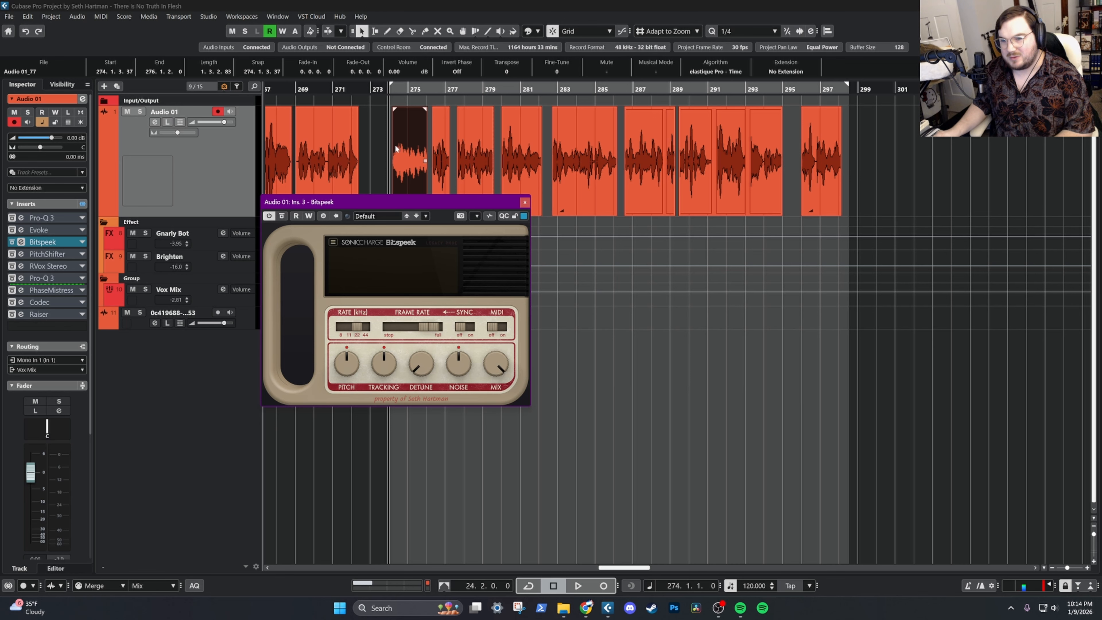
Audition the vocal clip through Bitspeek's default settings, then return the playhead to bar 275
{"action": "key", "text": "space"}
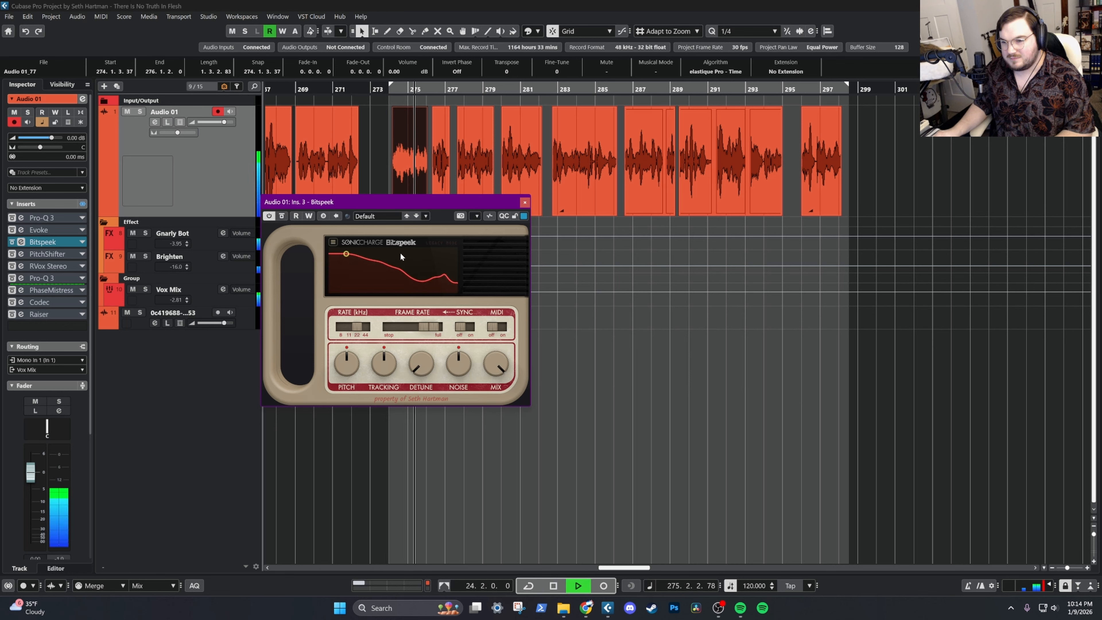
{"action": "key", "text": "space"}
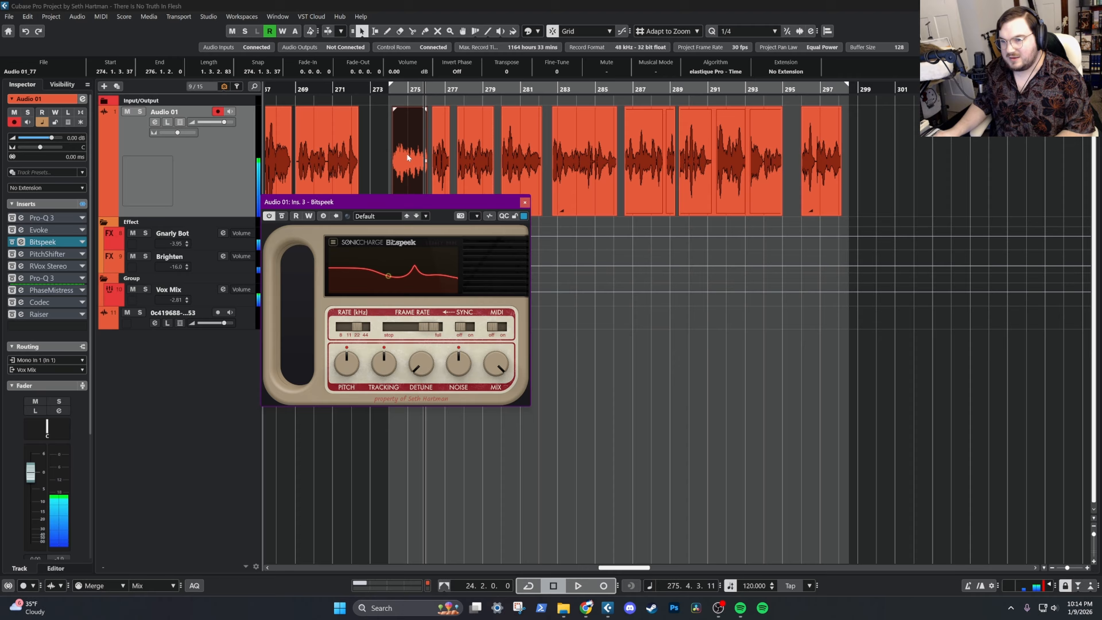
{"action": "left_click", "coordinate": [405, 101]}
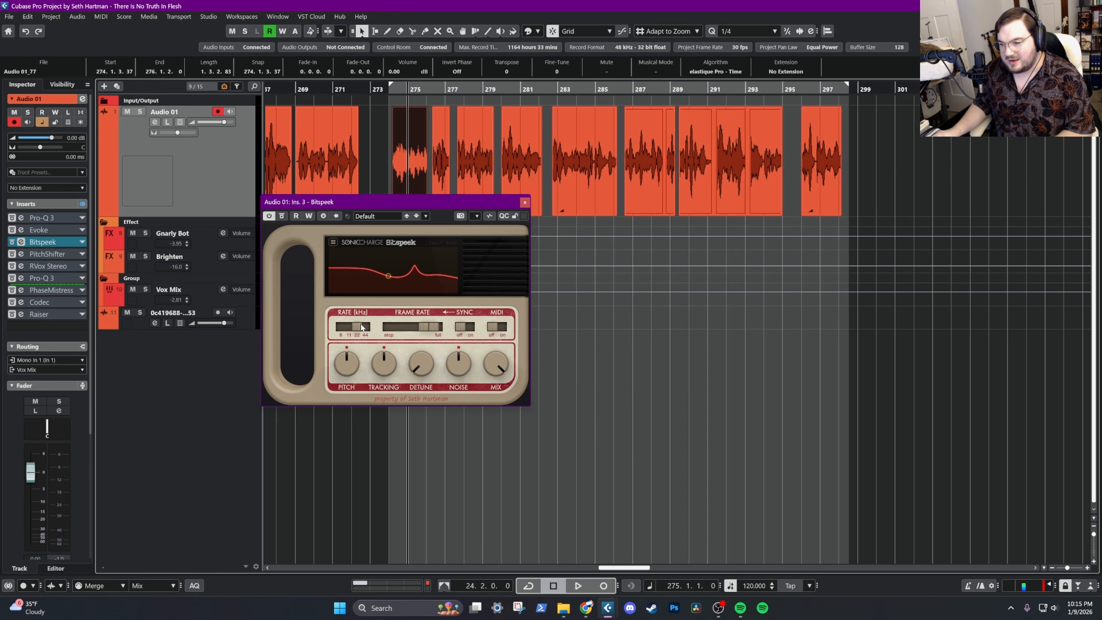
Set Bitspeek's sample rate to 8 kHz and listen to the vocal from bar 275
{"action": "mouse_move", "coordinate": [362, 327]}
{"action": "left_mouse_down"}
{"action": "mouse_move", "coordinate": [347, 330]}
{"action": "mouse_move", "coordinate": [367, 332]}
{"action": "mouse_move", "coordinate": [357, 335]}
{"action": "left_mouse_up"}
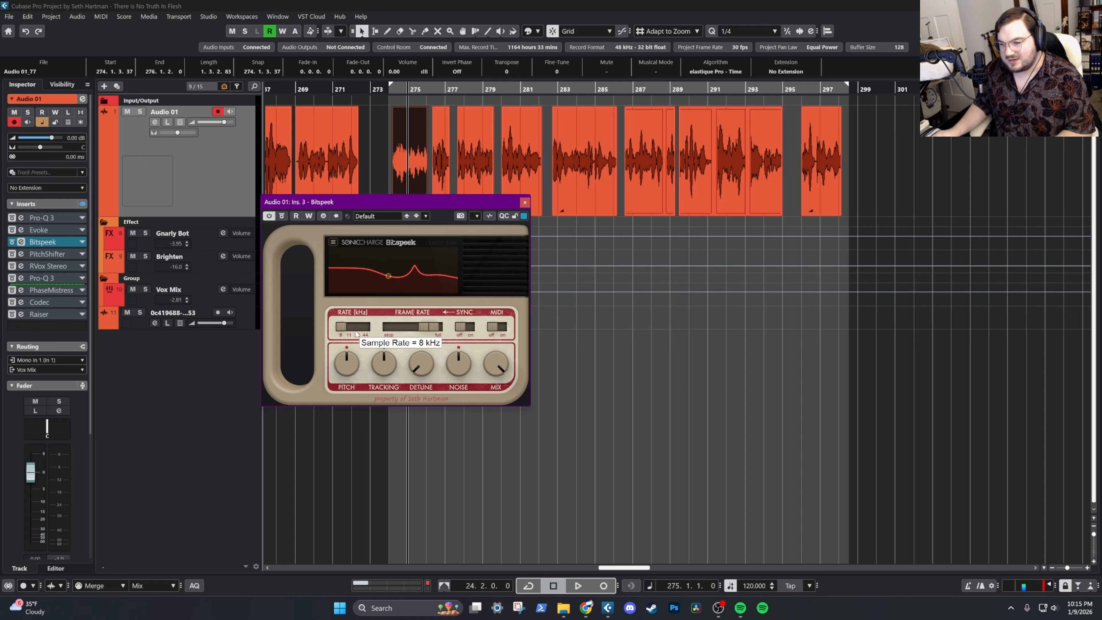
{"action": "key", "text": "space"}
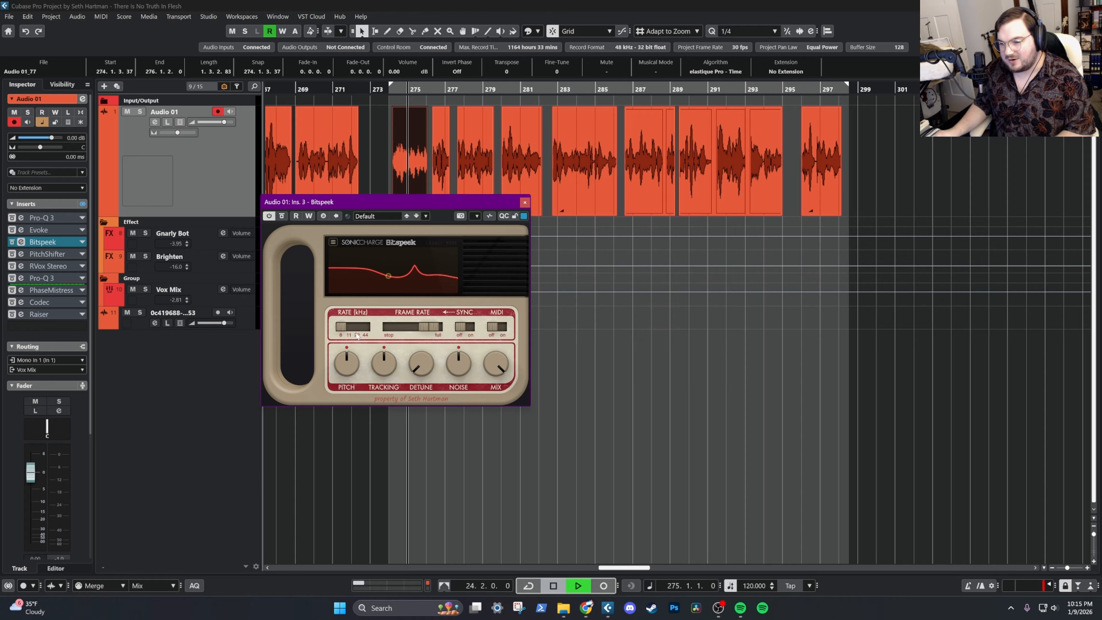
{"action": "mouse_move", "coordinate": [340, 326]}
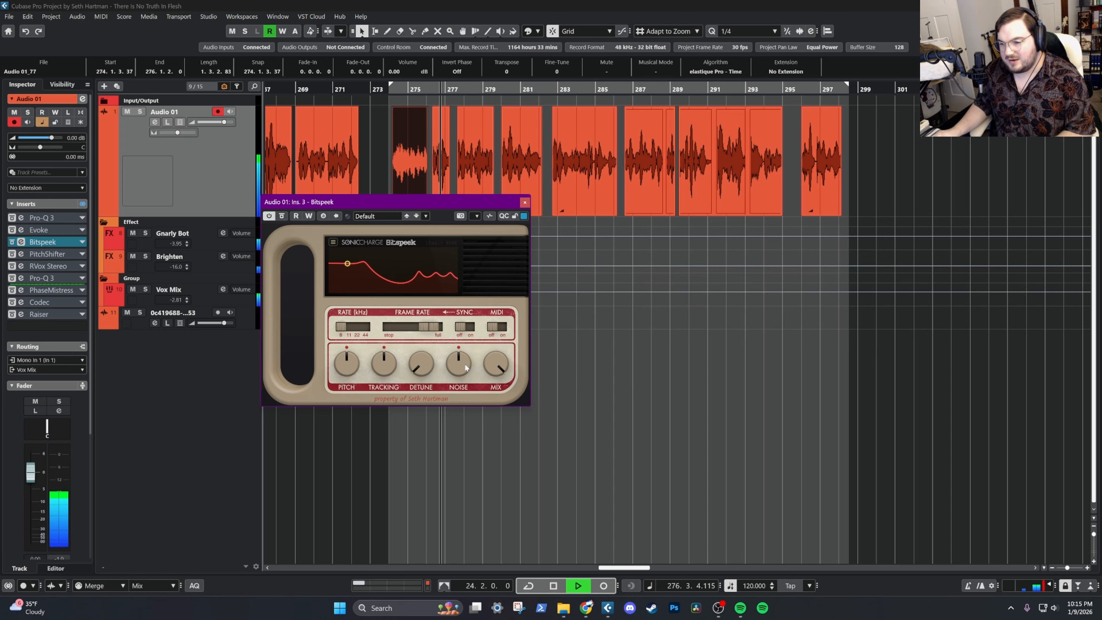
{"action": "key", "text": "space"}
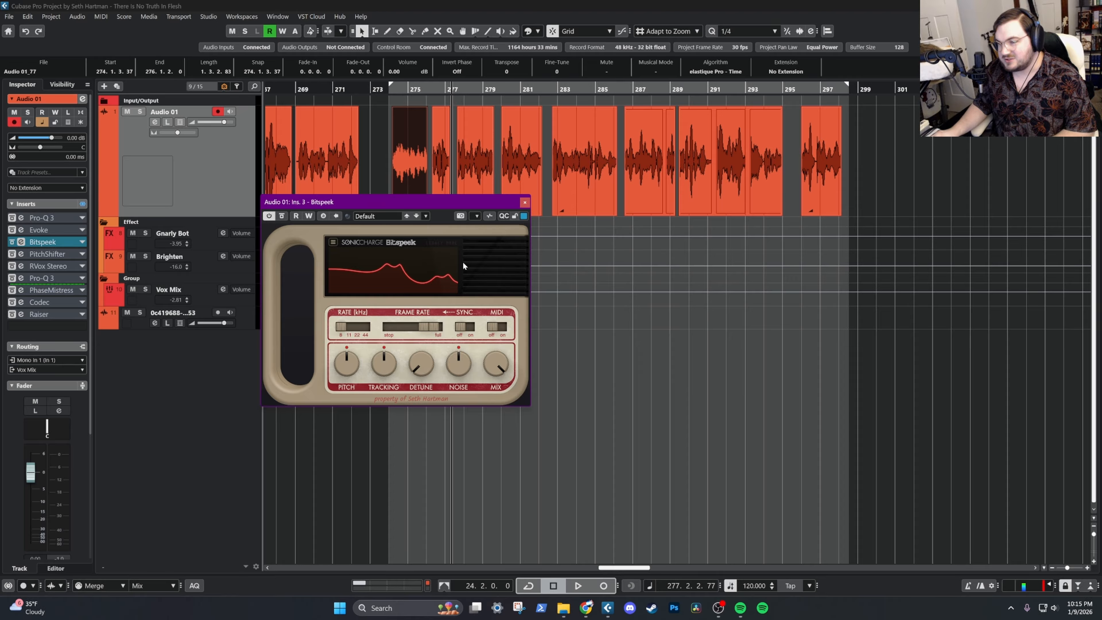
Turn Bitspeek's pitch down well below centre during playback, then raise it to slightly below centre
{"action": "key", "text": "space"}
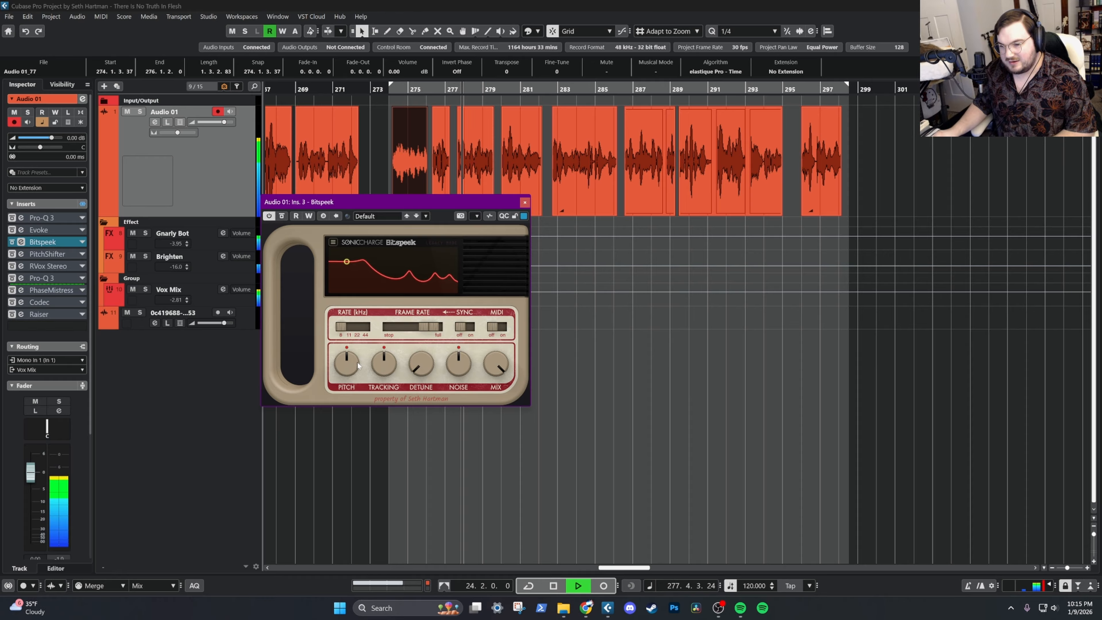
{"action": "left_click_drag", "start_coordinate": [348, 364], "coordinate": [348, 391]}
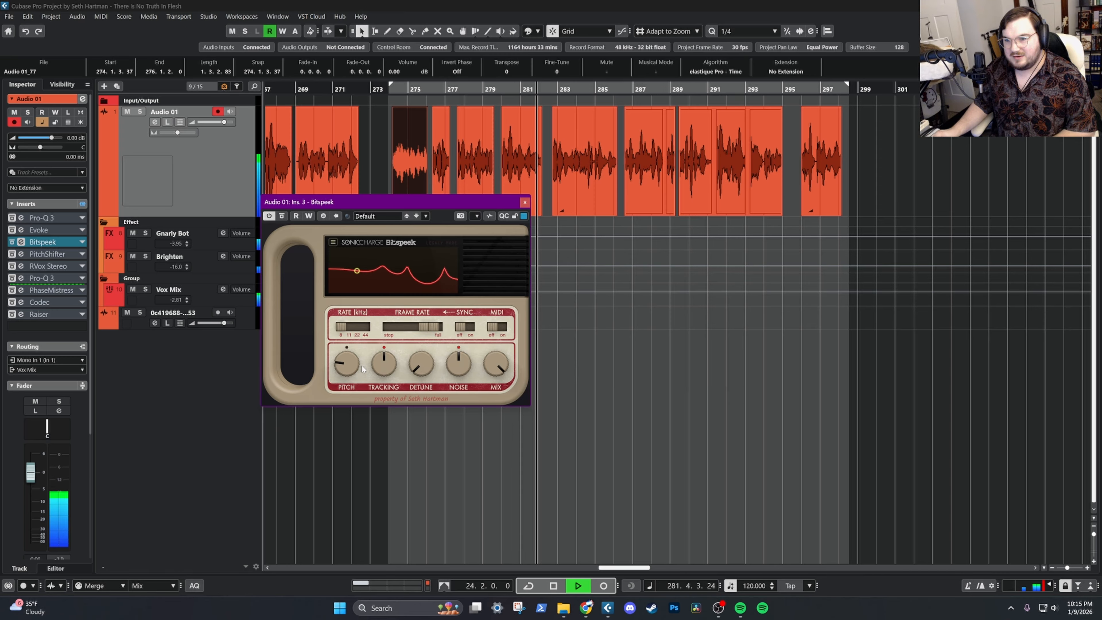
{"action": "key", "text": "space"}
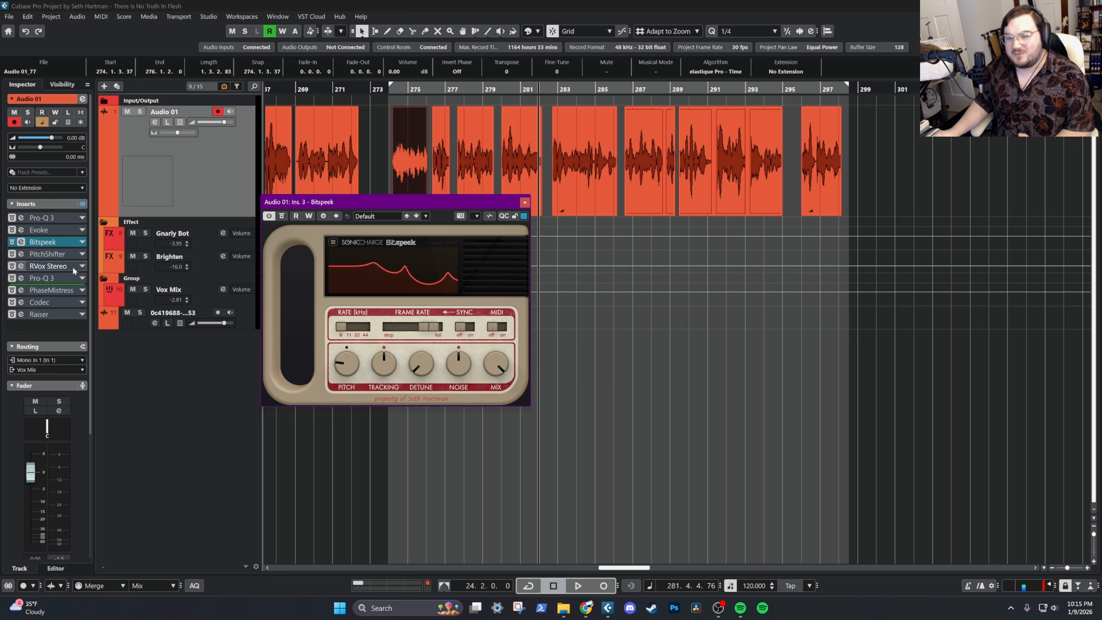
{"action": "left_click_drag", "start_coordinate": [347, 360], "coordinate": [349, 349]}
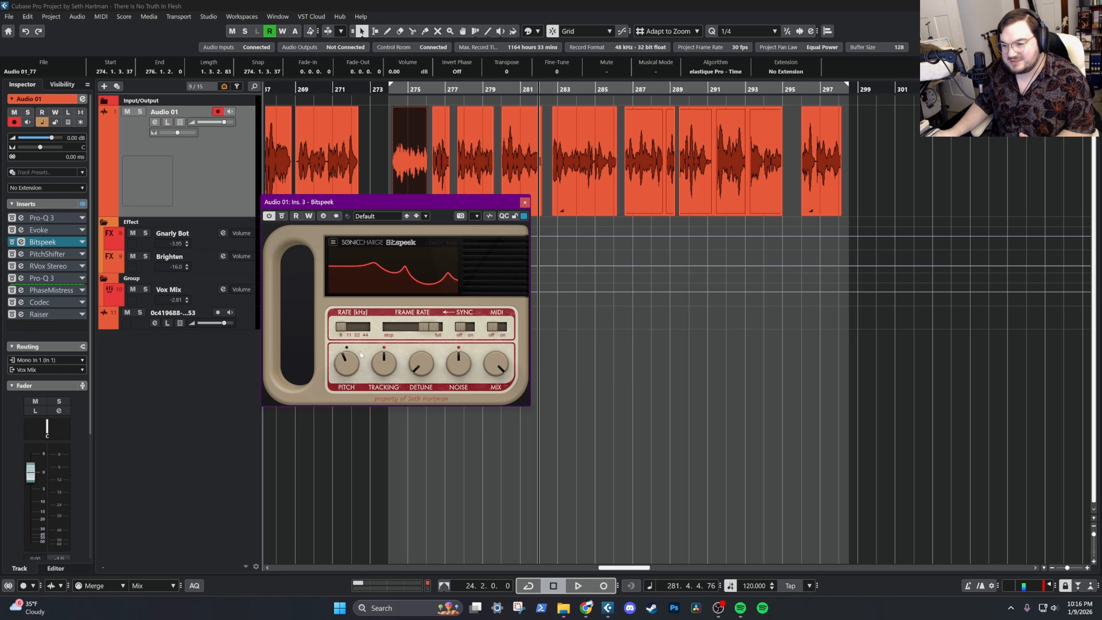
{"action": "left_click", "coordinate": [348, 357]}
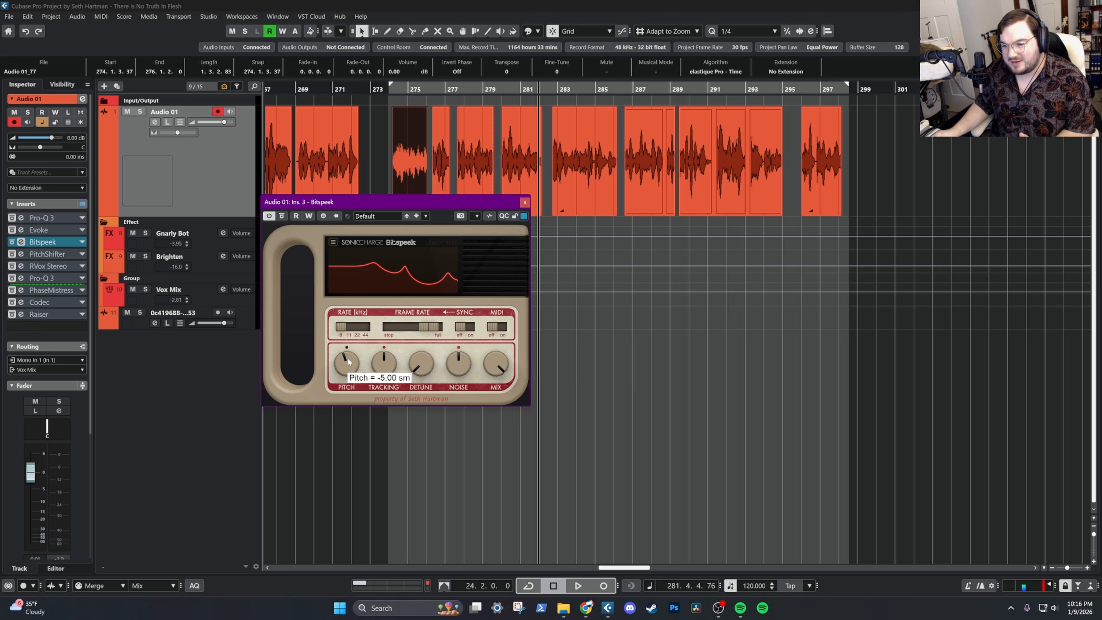
Reactivate both Pro-Q 3 inserts, PitchShifter, RVox Stereo, PhaseMistress, Codec and Raiser on Audio 01, leaving Evoke bypassed
{"action": "left_click", "coordinate": [12, 255]}
{"action": "left_click", "coordinate": [12, 218]}
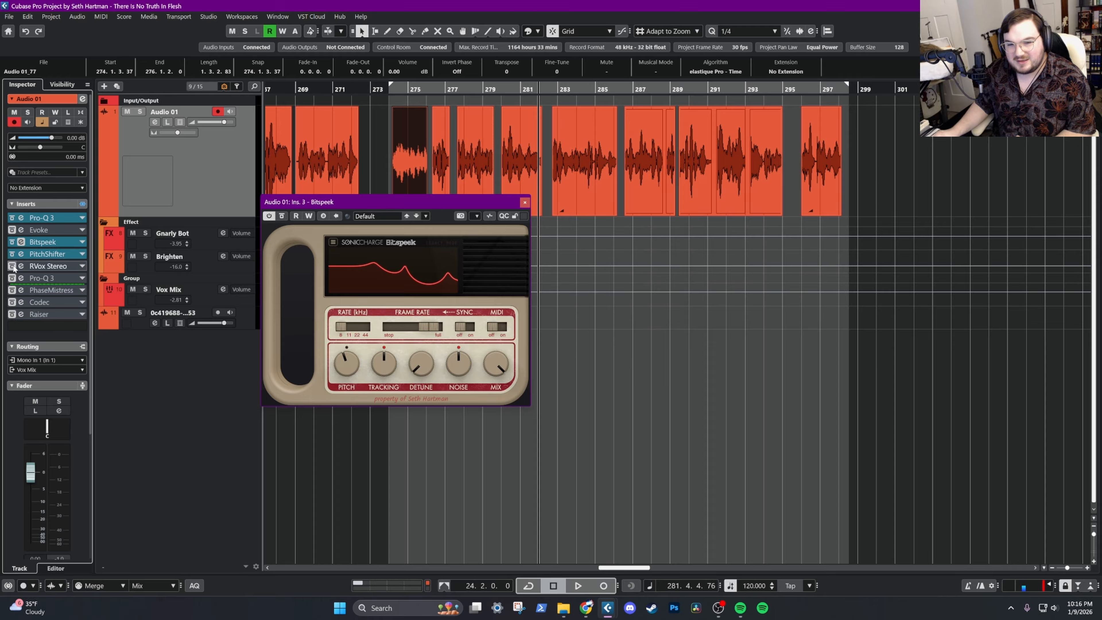
{"action": "left_click", "coordinate": [12, 267]}
{"action": "left_click", "coordinate": [12, 279]}
{"action": "left_click", "coordinate": [12, 291]}
{"action": "left_click", "coordinate": [13, 303]}
{"action": "left_click", "coordinate": [12, 314]}
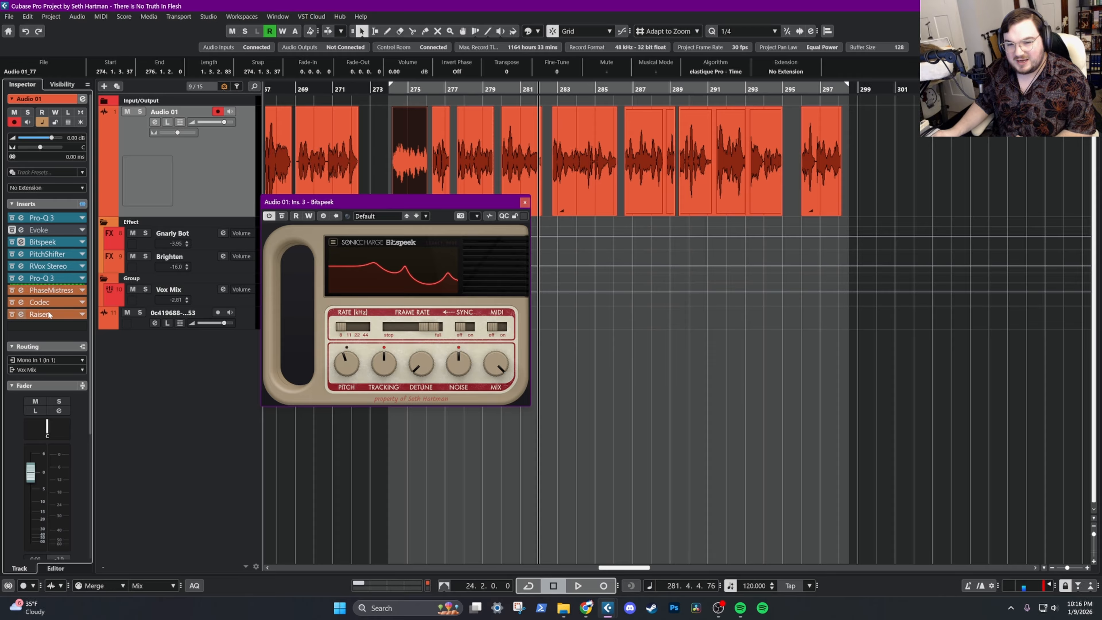
Reactivate the bypassed insert effects on the Gnarly Bot, Brighten and Vox Mix tracks
{"action": "left_click", "coordinate": [167, 234]}
{"action": "left_click", "coordinate": [86, 174]}
{"action": "left_click", "coordinate": [208, 263]}
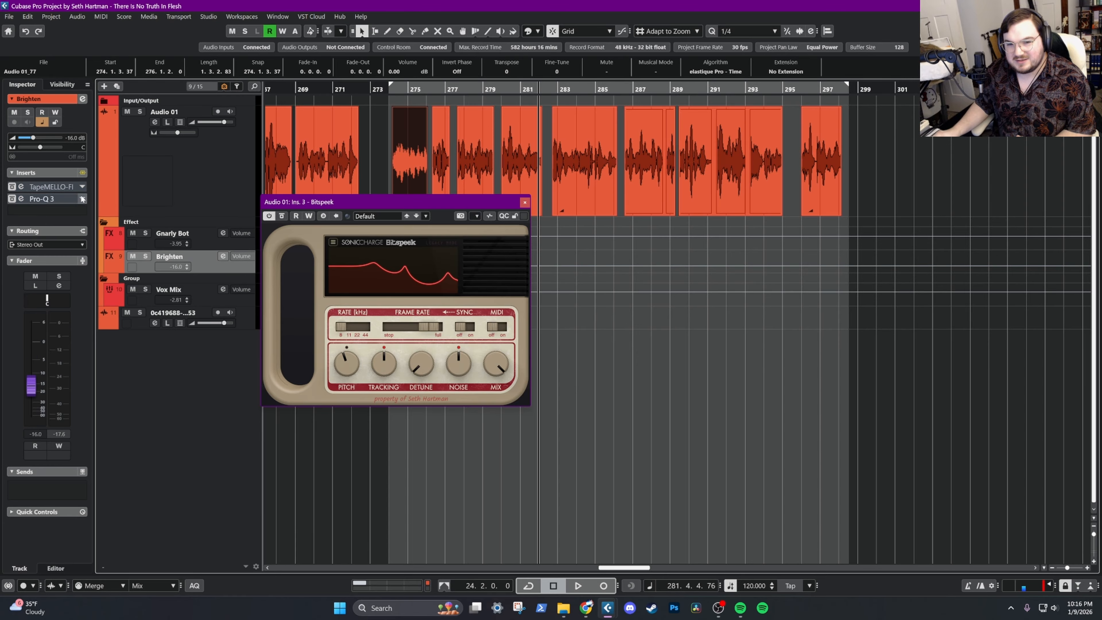
{"action": "left_click", "coordinate": [82, 173]}
{"action": "left_click", "coordinate": [178, 287]}
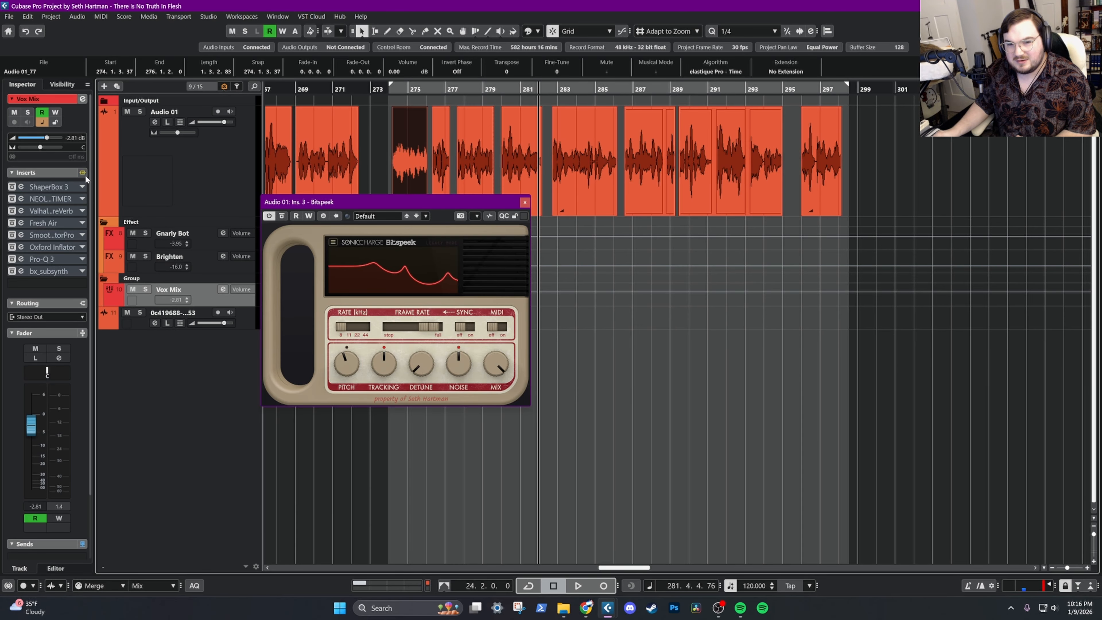
{"action": "left_click", "coordinate": [83, 173]}
Listen to the vocal from bar 274 through the full effects chain, and stop playback after the second phrase
{"action": "left_click", "coordinate": [393, 90]}
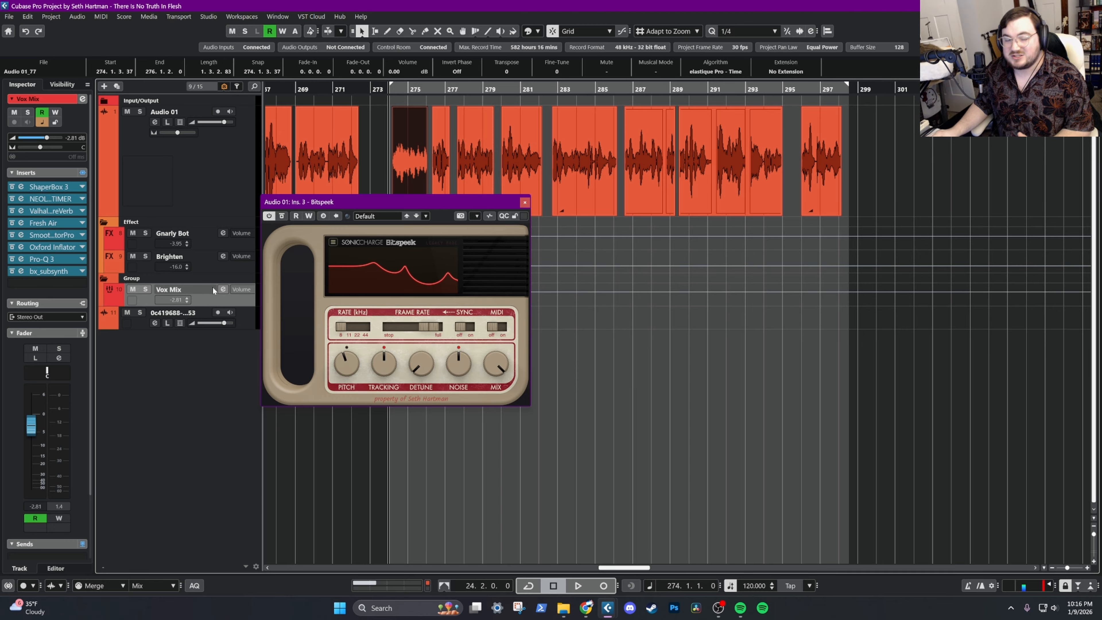
{"action": "key", "text": "space"}
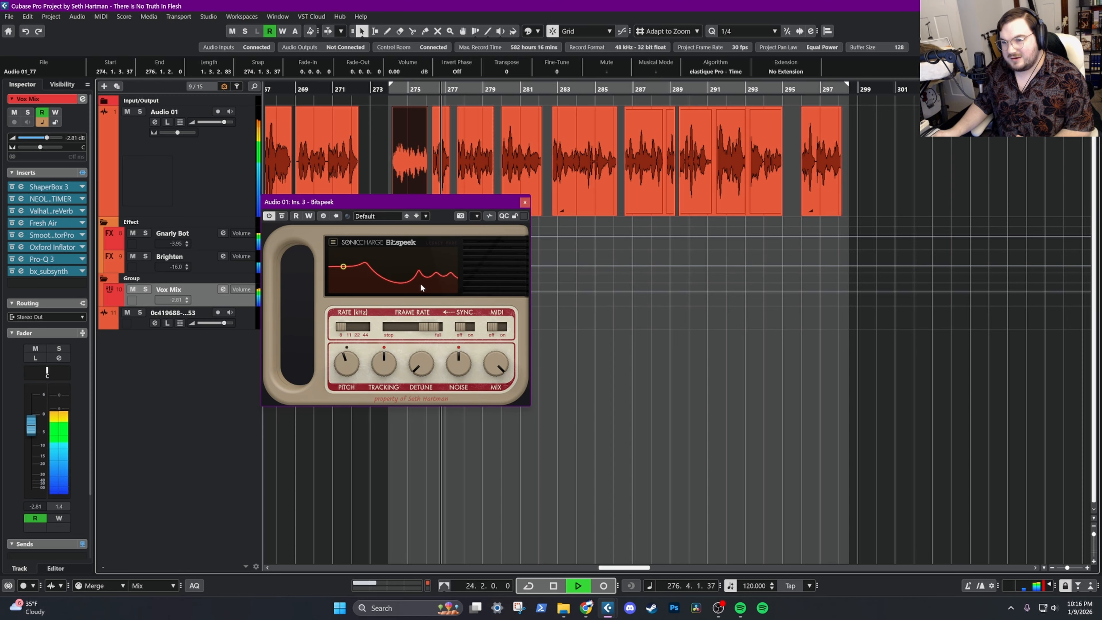
{"action": "key", "text": "space"}
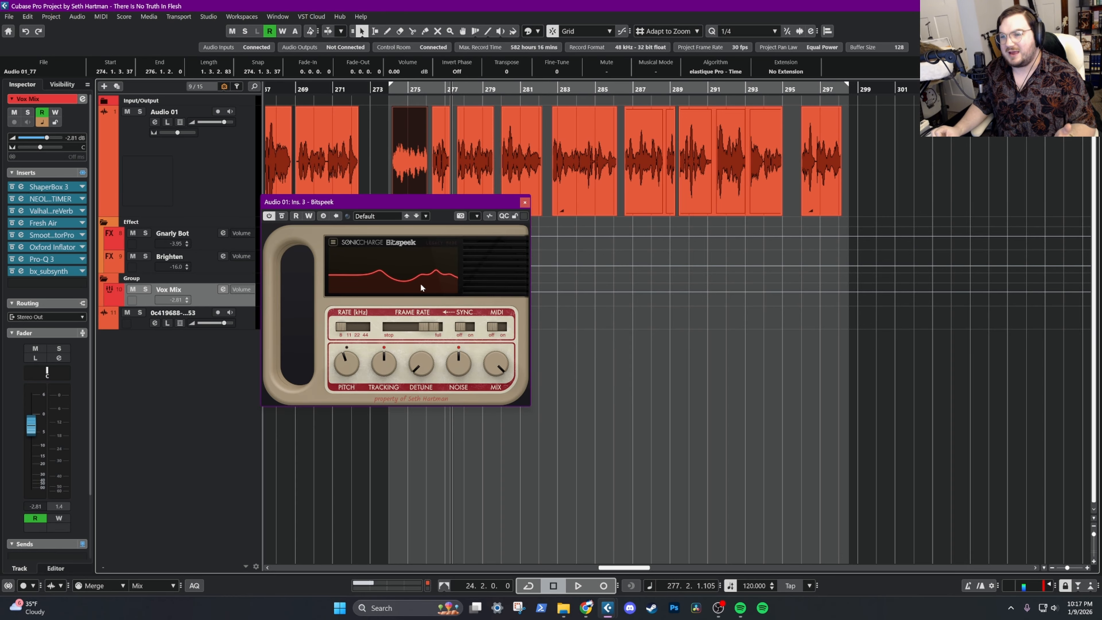
Play the vocal from bar 277, set Bitspeek's sample rate to 44 kHz, and turn its pitch and tracking down well below centre
{"action": "left_click_drag", "start_coordinate": [461, 87], "coordinate": [454, 91]}
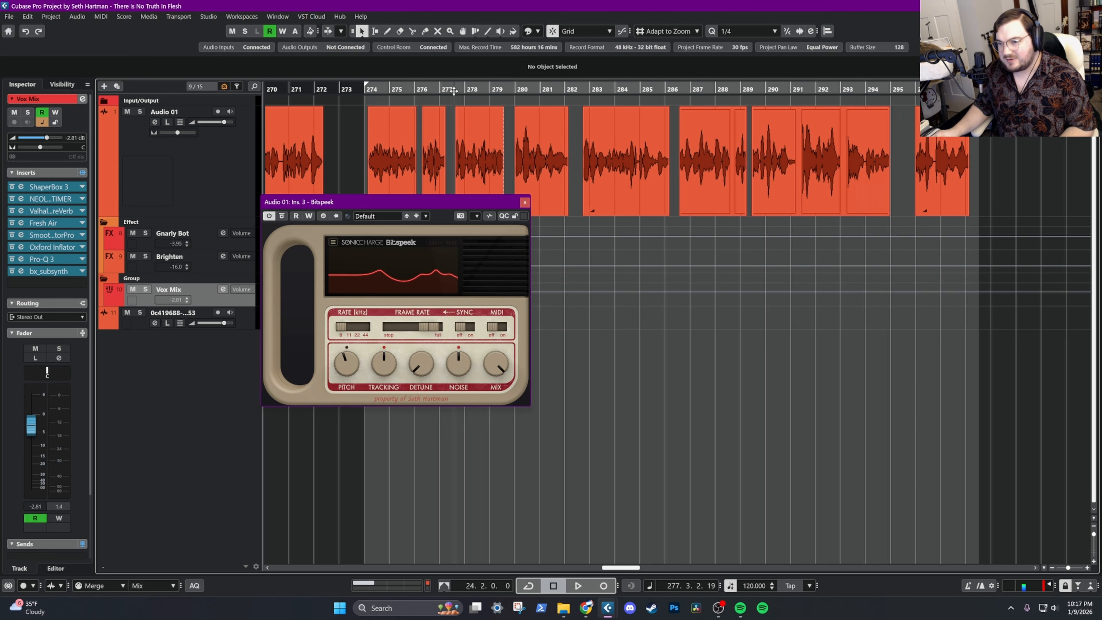
{"action": "key", "text": "space"}
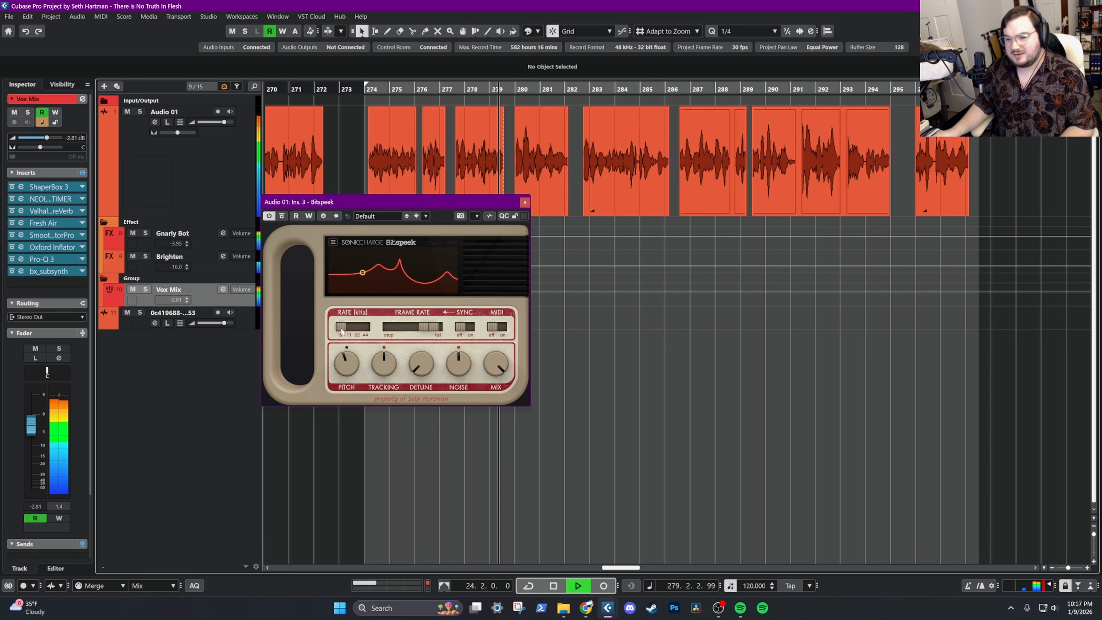
{"action": "left_click_drag", "start_coordinate": [341, 332], "coordinate": [346, 373]}
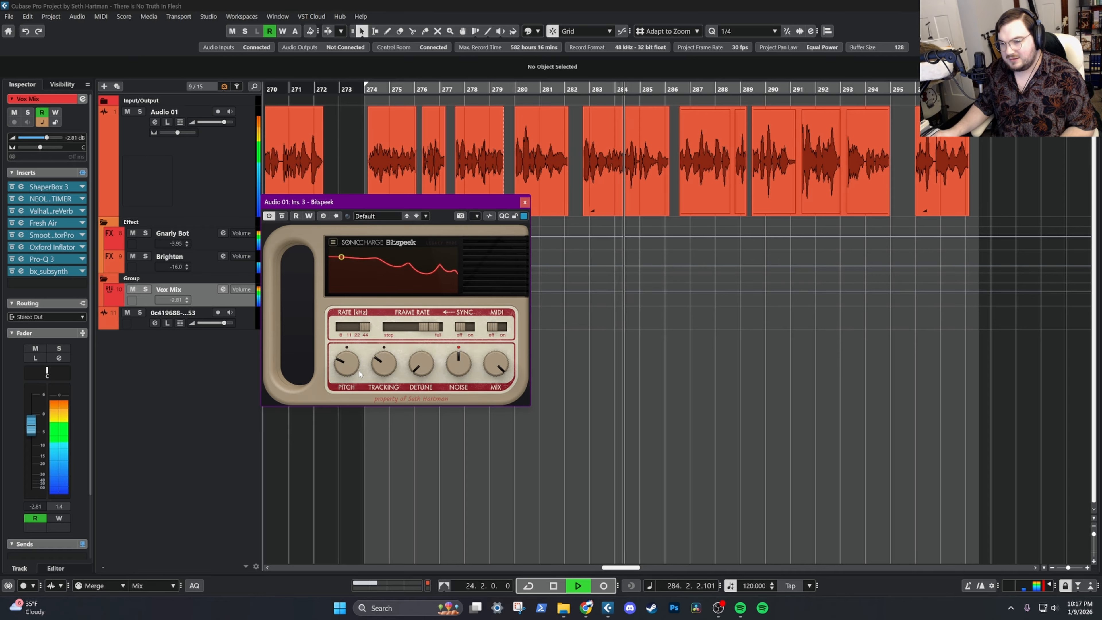
Try Bitspeek at 22 kHz, return its sample rate to 8 kHz, and raise its pitch slightly before stopping playback
{"action": "left_click", "coordinate": [357, 327]}
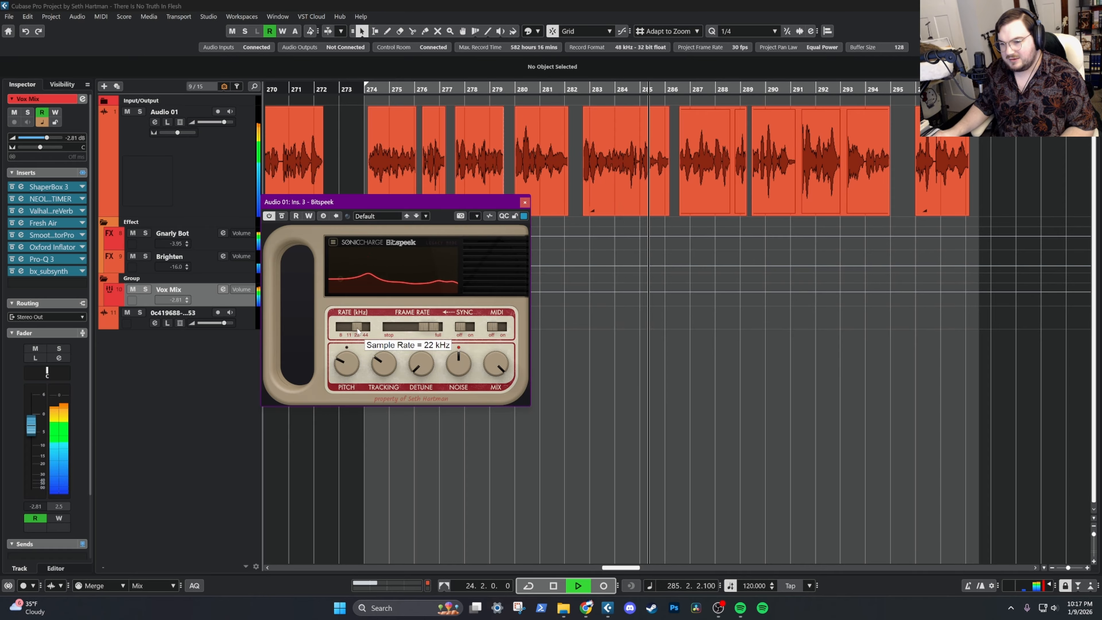
{"action": "left_click_drag", "start_coordinate": [357, 329], "coordinate": [341, 329]}
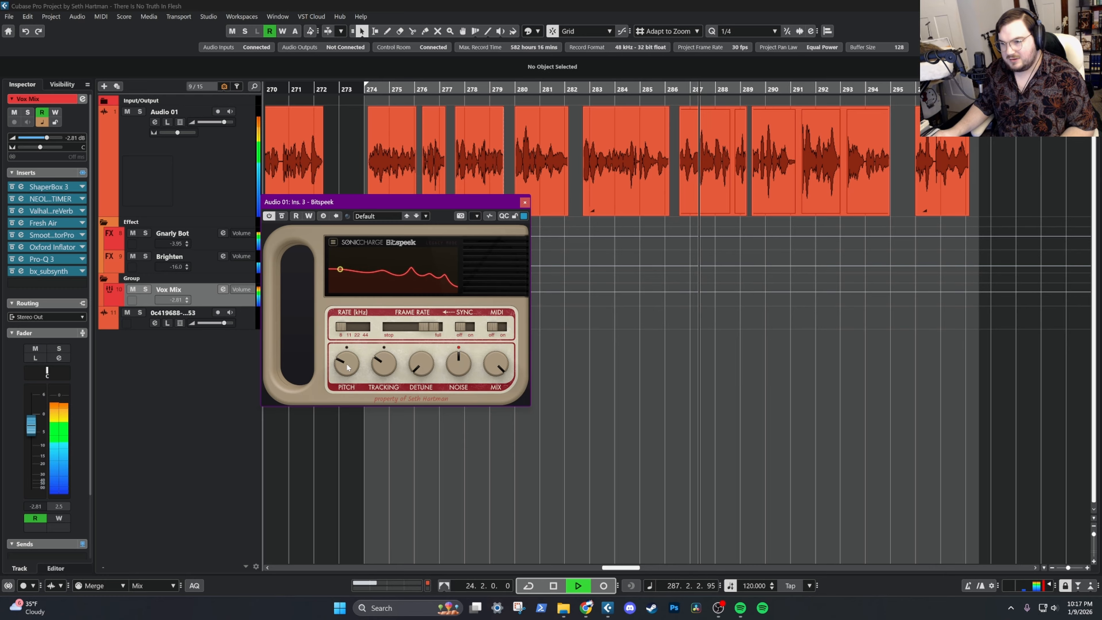
{"action": "left_click_drag", "start_coordinate": [348, 367], "coordinate": [355, 356]}
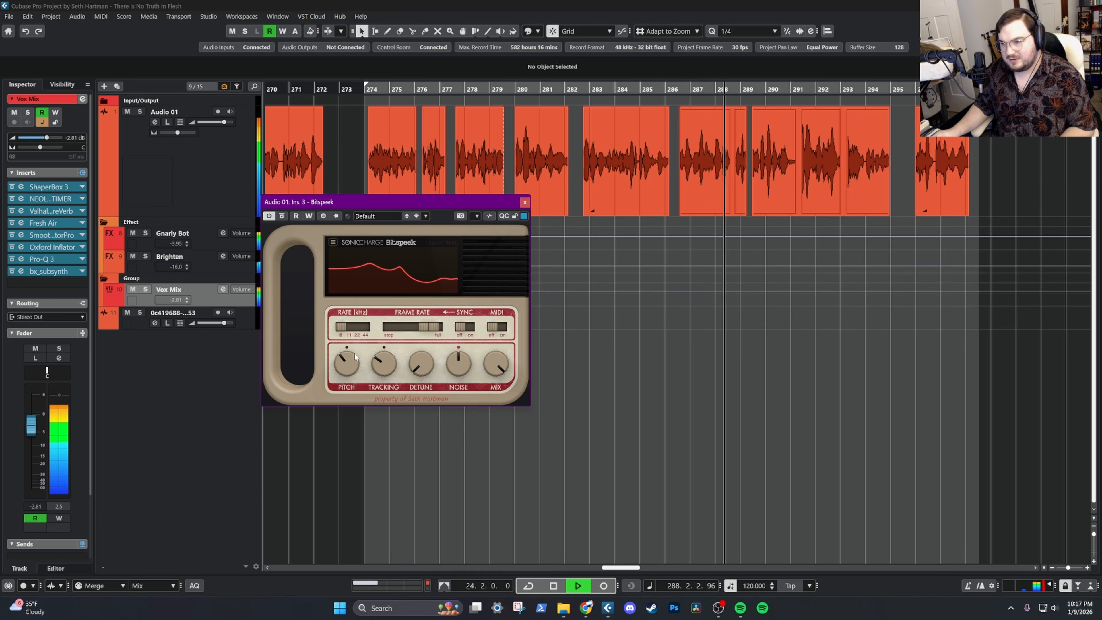
{"action": "mouse_move", "coordinate": [383, 363]}
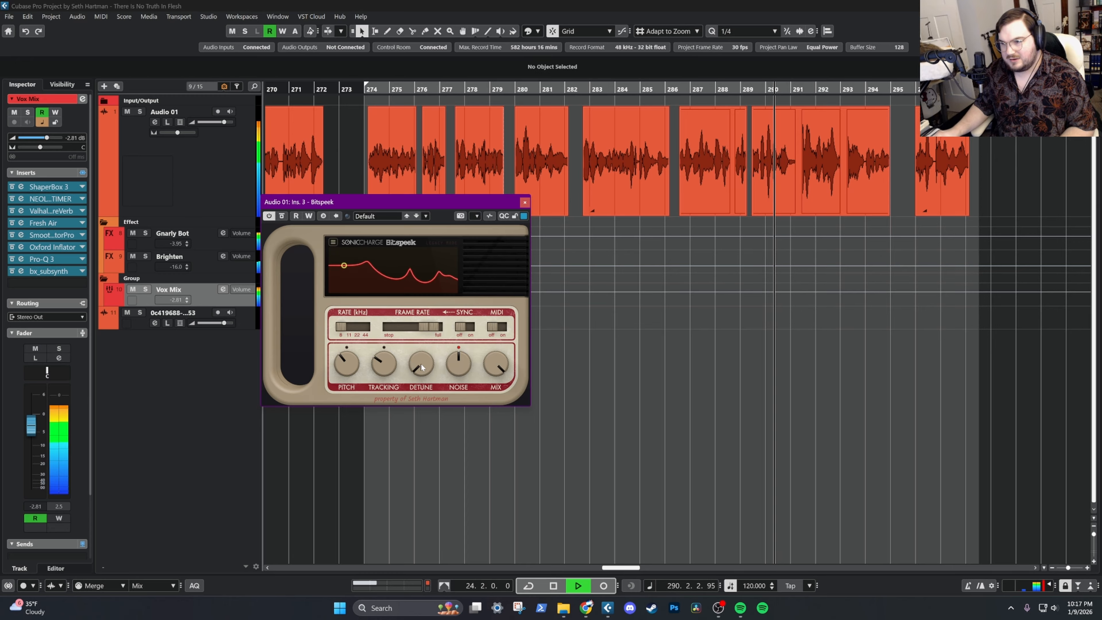
{"action": "key", "text": "space"}
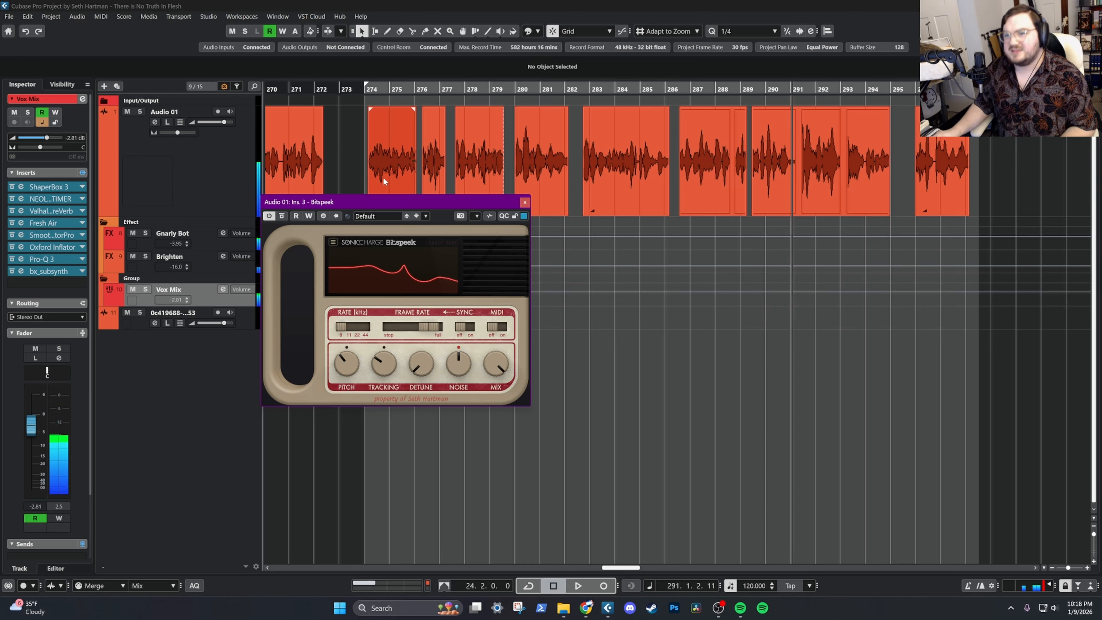
Return the playhead to bar 274, activate and open Evoke on Audio 01, and remove Bitspeek from the track's inserts
{"action": "left_click", "coordinate": [367, 89]}
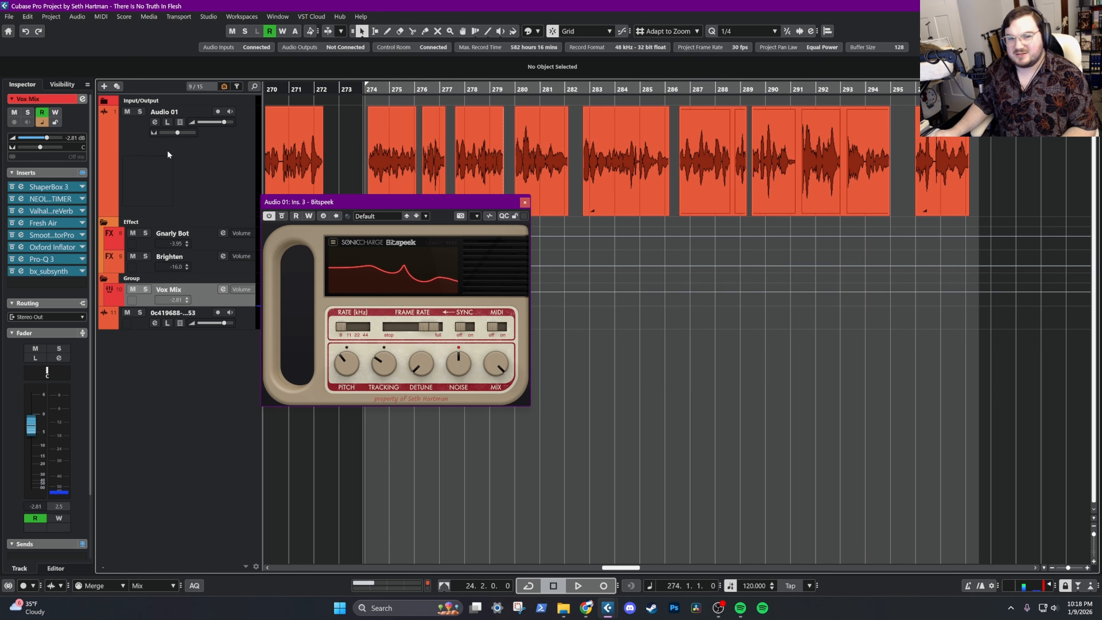
{"action": "left_click", "coordinate": [141, 189]}
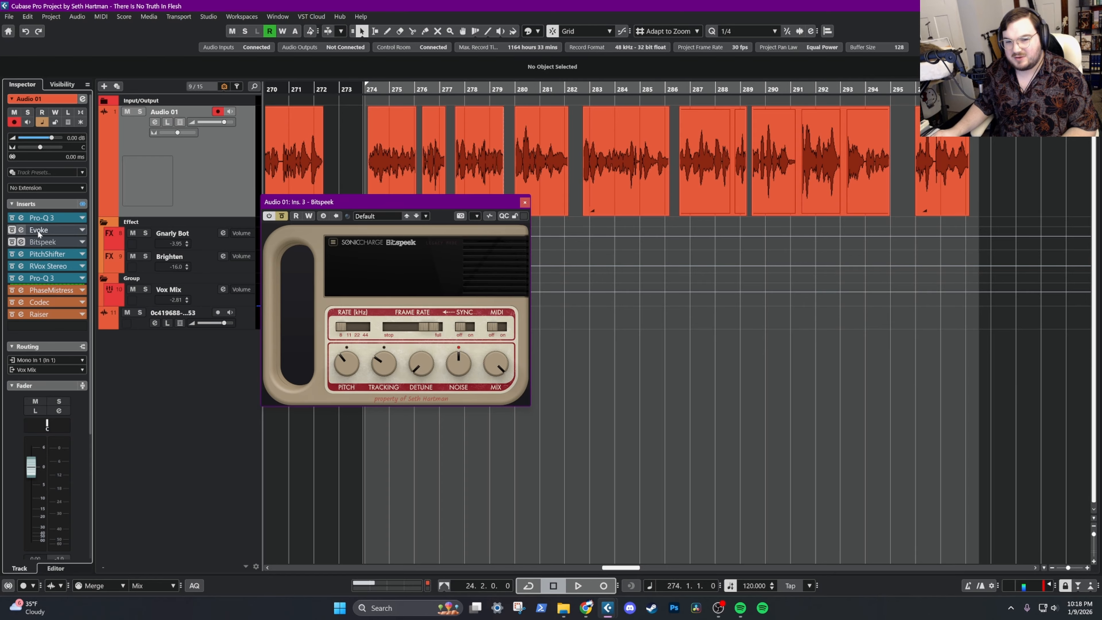
{"action": "left_click", "coordinate": [22, 229]}
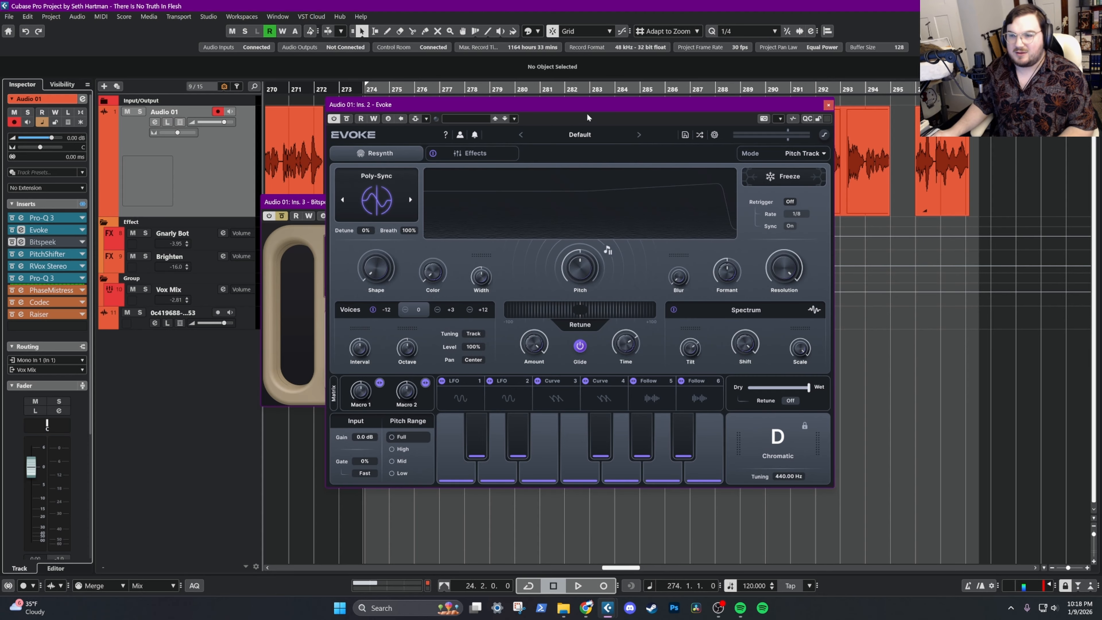
{"action": "left_click_drag", "start_coordinate": [607, 101], "coordinate": [643, 129]}
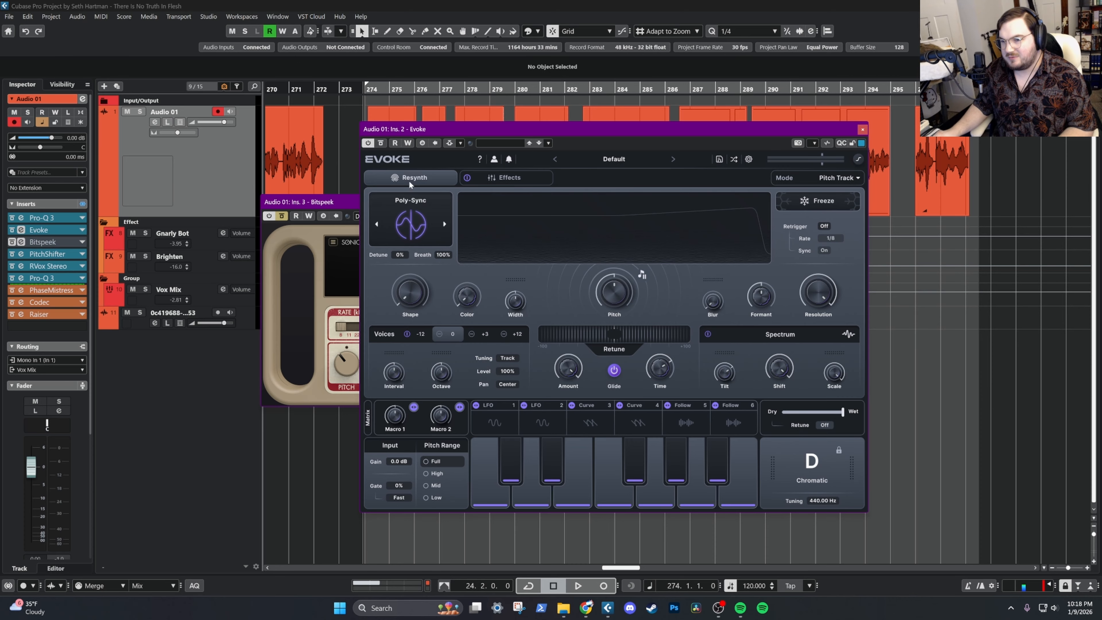
{"action": "left_click_drag", "start_coordinate": [470, 129], "coordinate": [473, 207]}
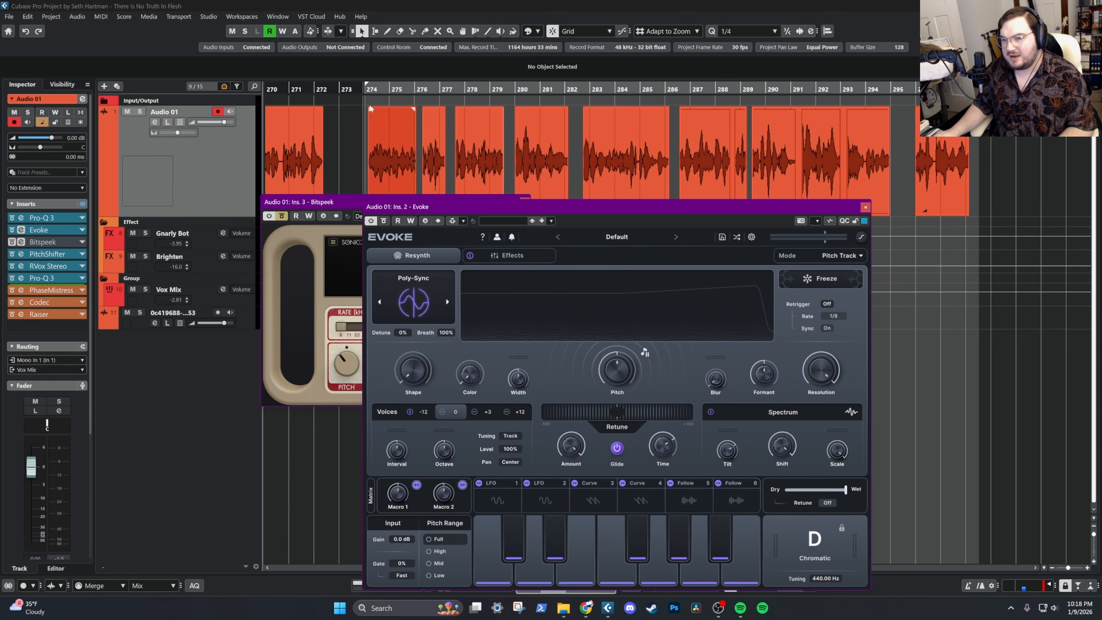
{"action": "left_click_drag", "start_coordinate": [46, 242], "coordinate": [143, 217]}
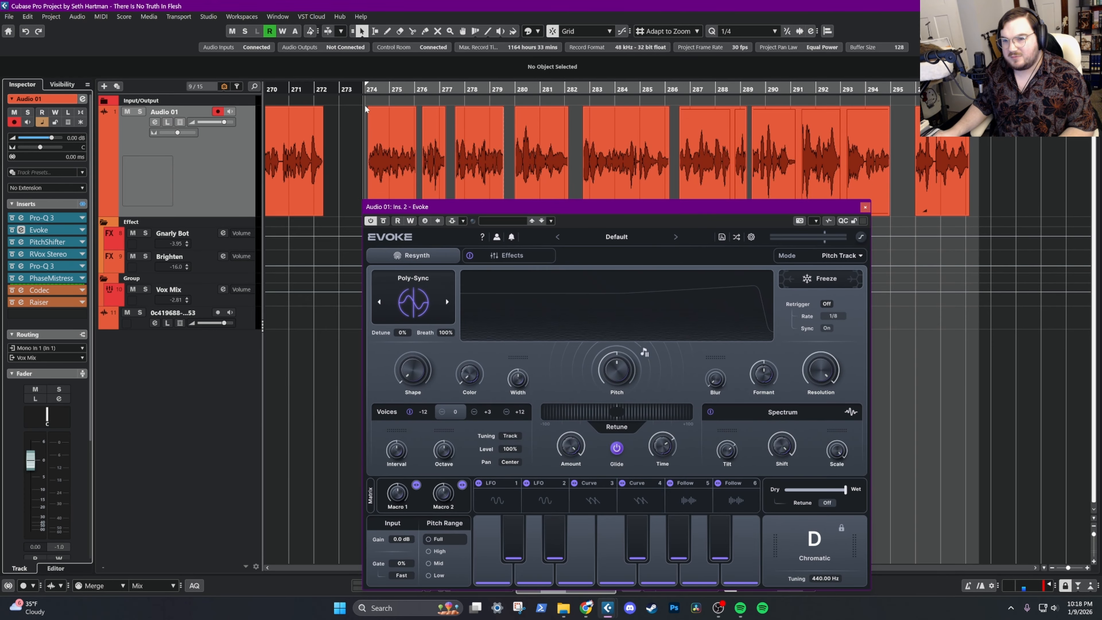
Listen to the vocal from bar 274 through Evoke's default settings with the full effects chain active
{"action": "key", "text": "space"}
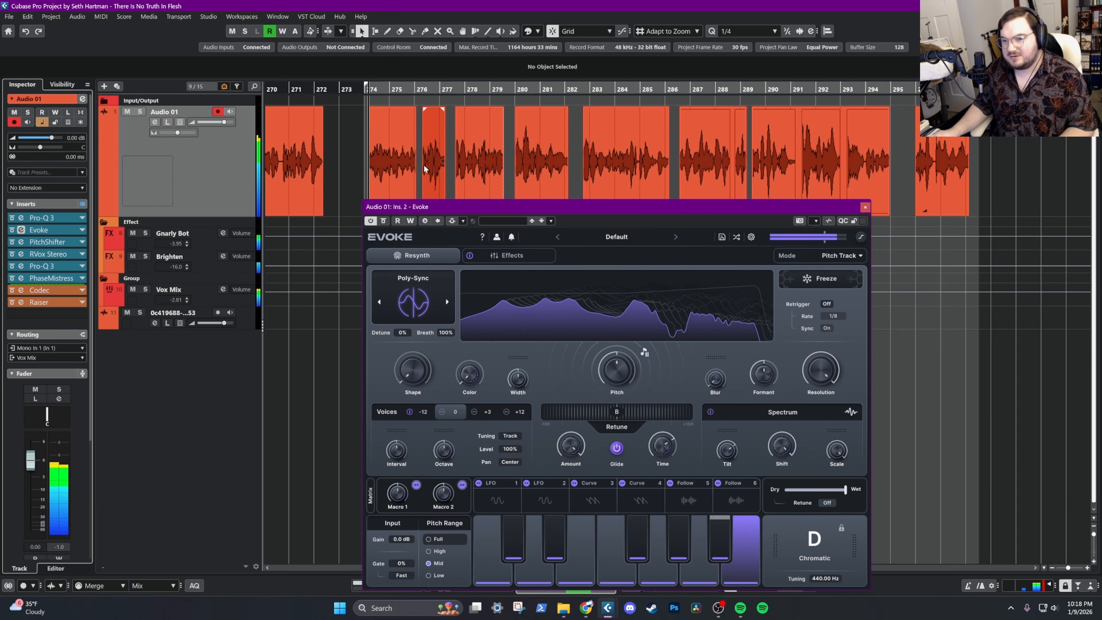
{"action": "left_click_drag", "start_coordinate": [526, 208], "coordinate": [511, 160]}
{"action": "key", "text": "space"}
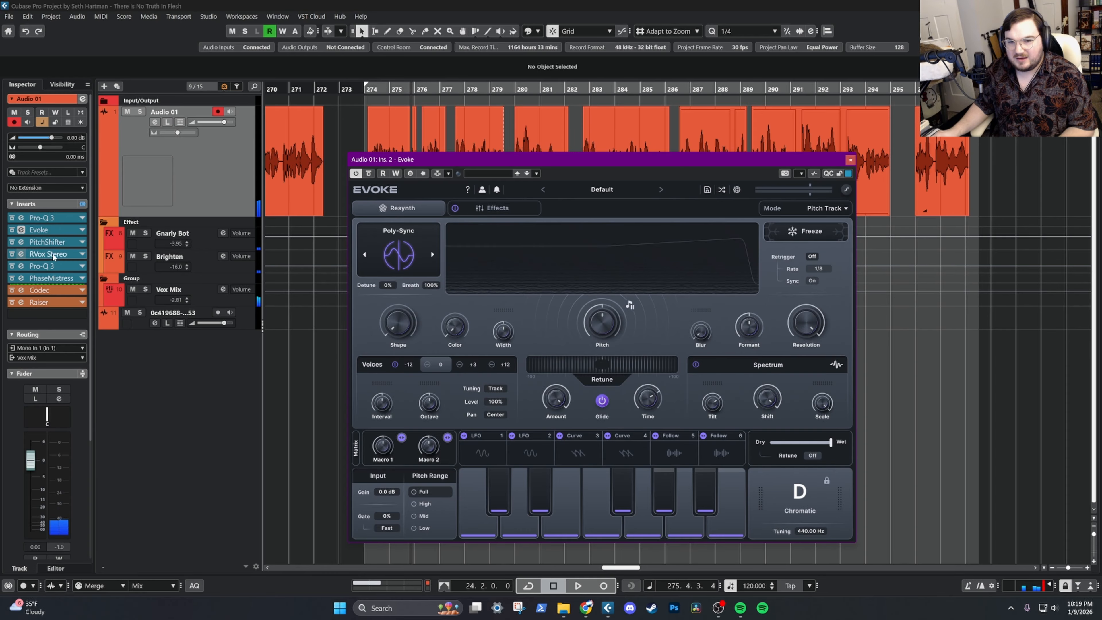
Bypass Audio 01's inserts from PitchShifter to Raiser, mute Gnarly Bot and Brighten, and listen to Evoke from bar 274
{"action": "left_click_drag", "start_coordinate": [13, 243], "coordinate": [13, 303]}
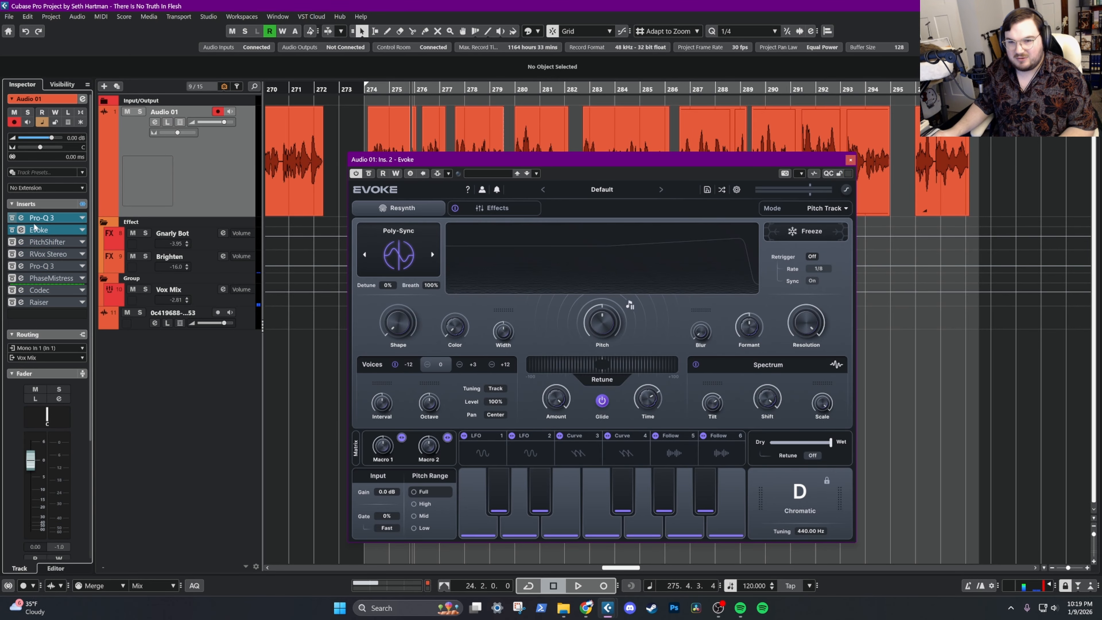
{"action": "key", "text": "KP_1"}
{"action": "key", "text": "space"}
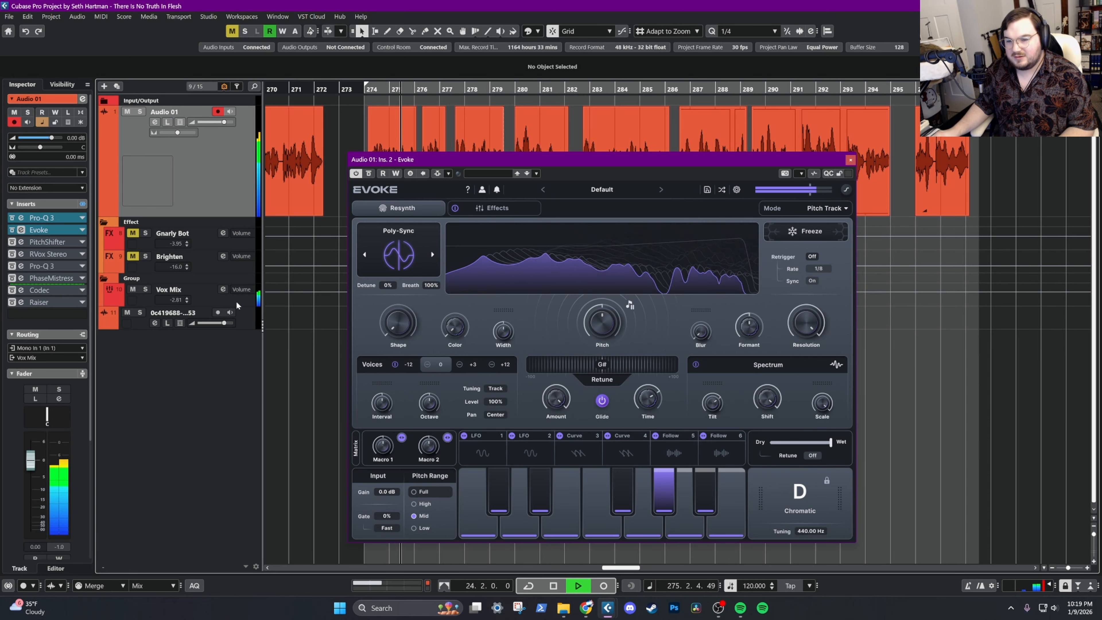
{"action": "key", "text": "space"}
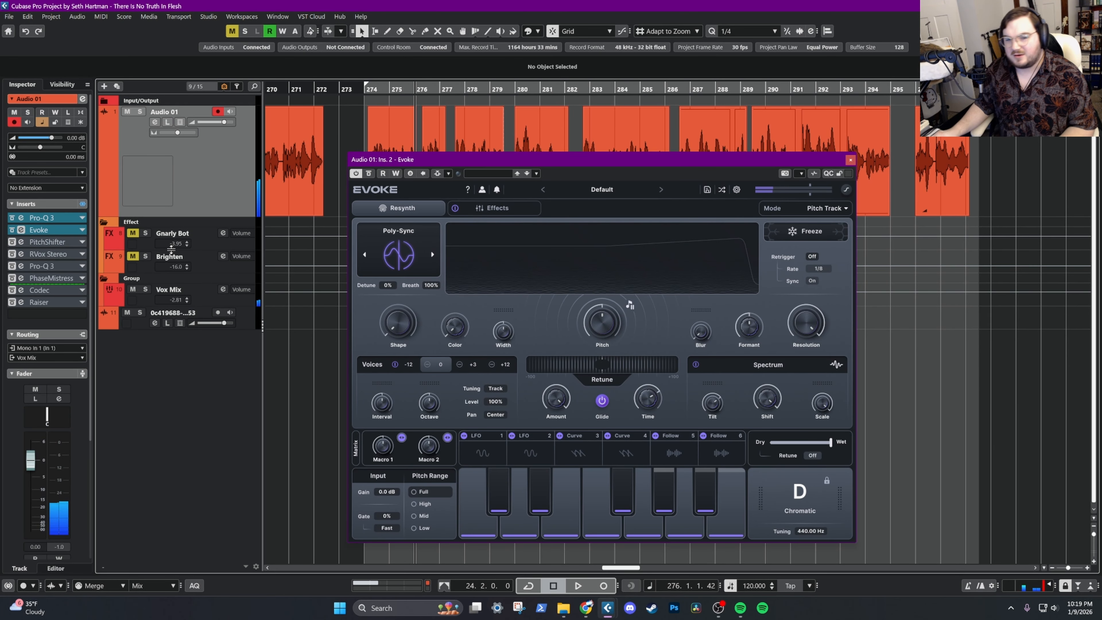
Audition Evoke's Oracle and Contour resynth types from bar 274, return to Poly-Sync, and turn on cycle playback
{"action": "key", "text": "KP_1"}
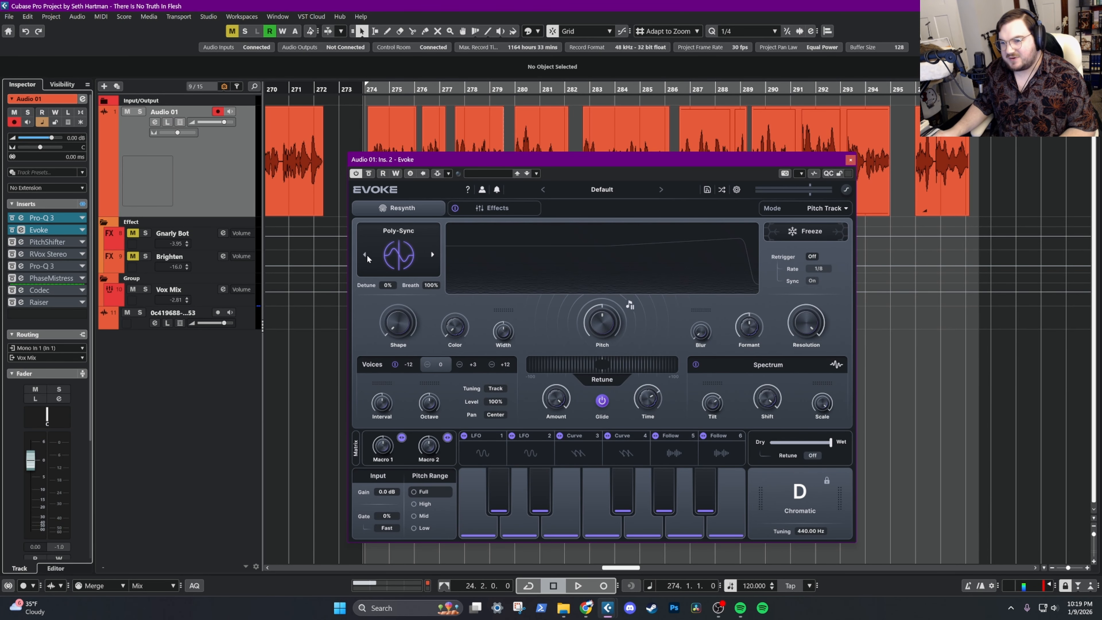
{"action": "key", "text": "space"}
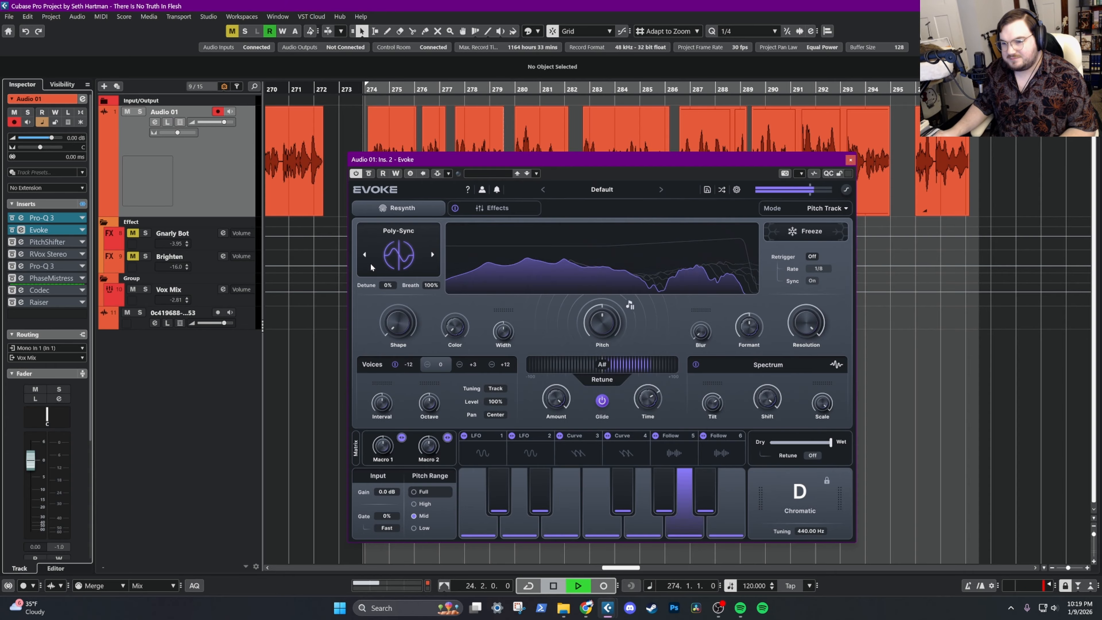
{"action": "left_click", "coordinate": [365, 255]}
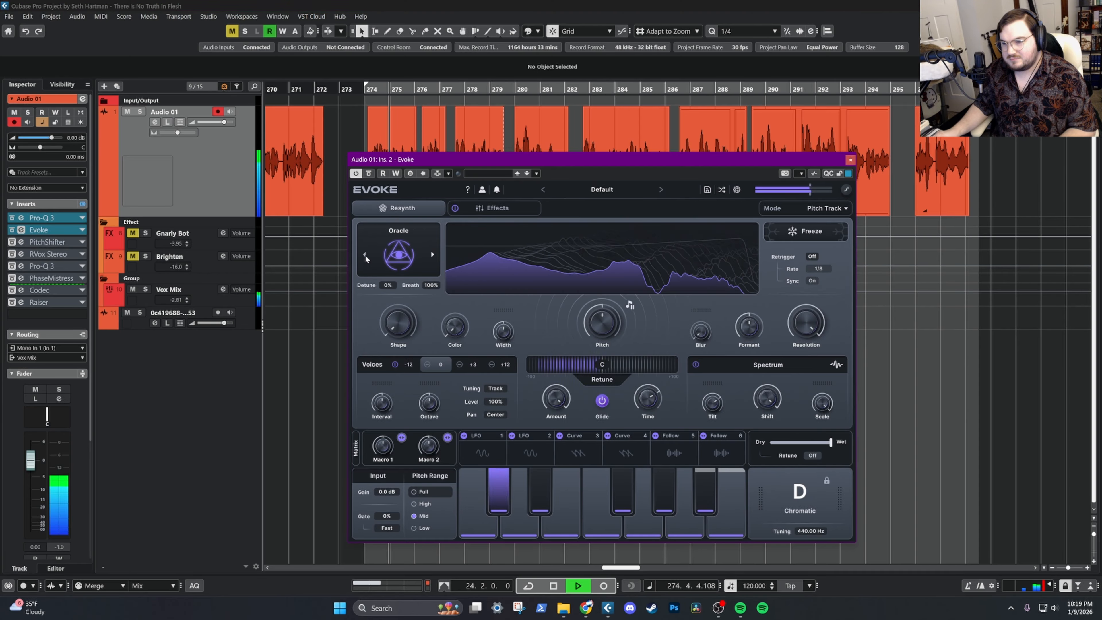
{"action": "left_click", "coordinate": [364, 255]}
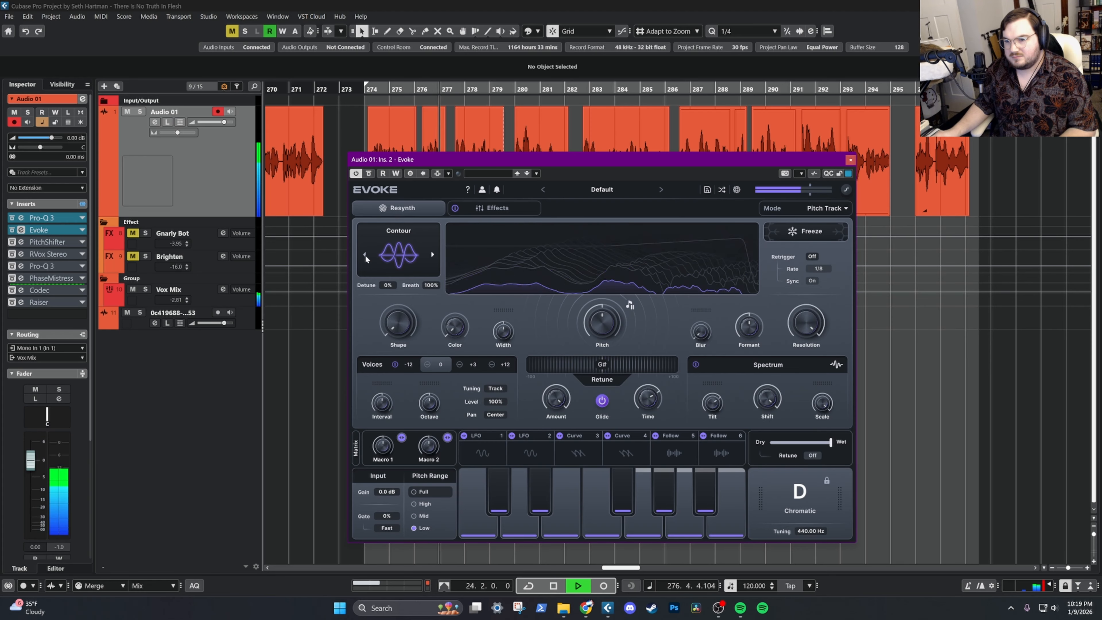
{"action": "left_click", "coordinate": [365, 255]}
{"action": "key", "text": "KP_Divide"}
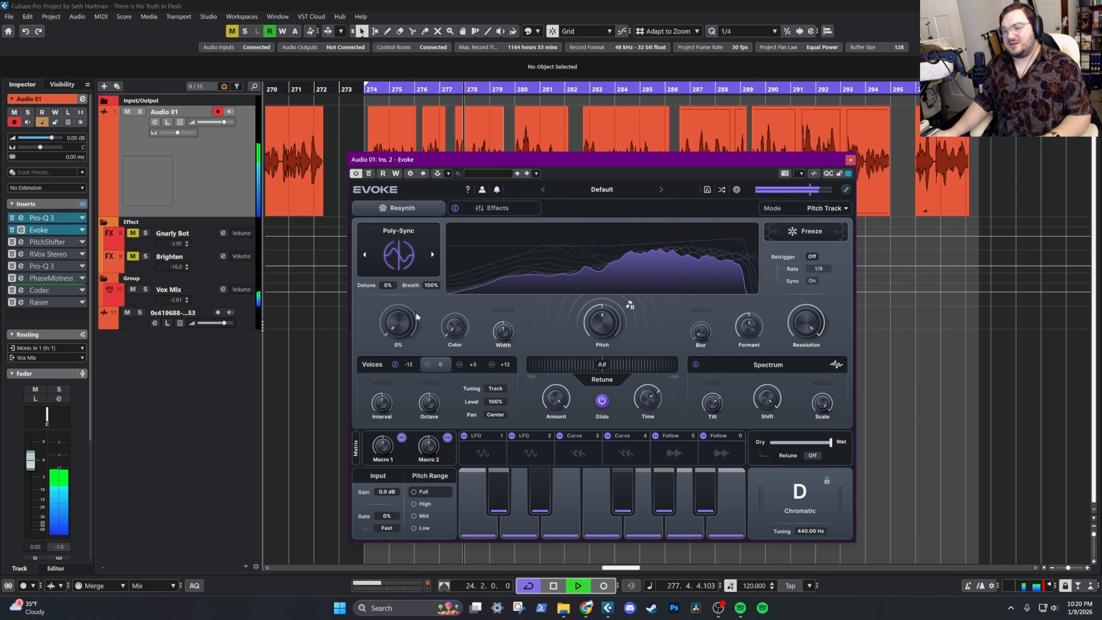
{"action": "key", "text": "space"}
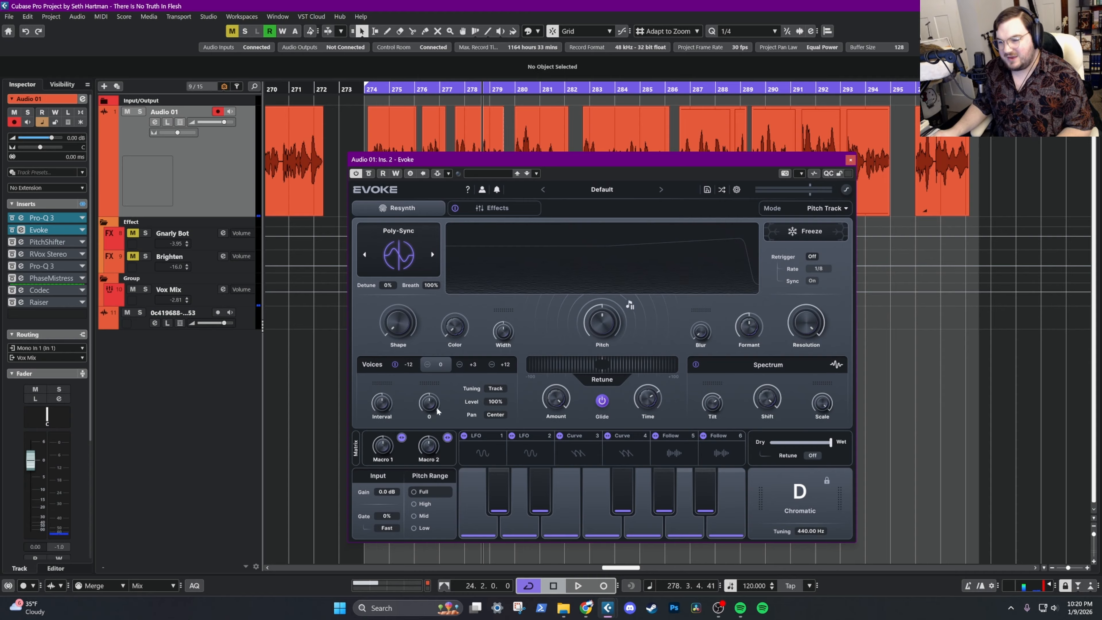
Resume playback, try lowering Evoke's pitch to -20 with PitchShifter reactivated, and return the pitch to centre
{"action": "mouse_move", "coordinate": [390, 403]}
{"action": "mouse_move", "coordinate": [393, 348]}
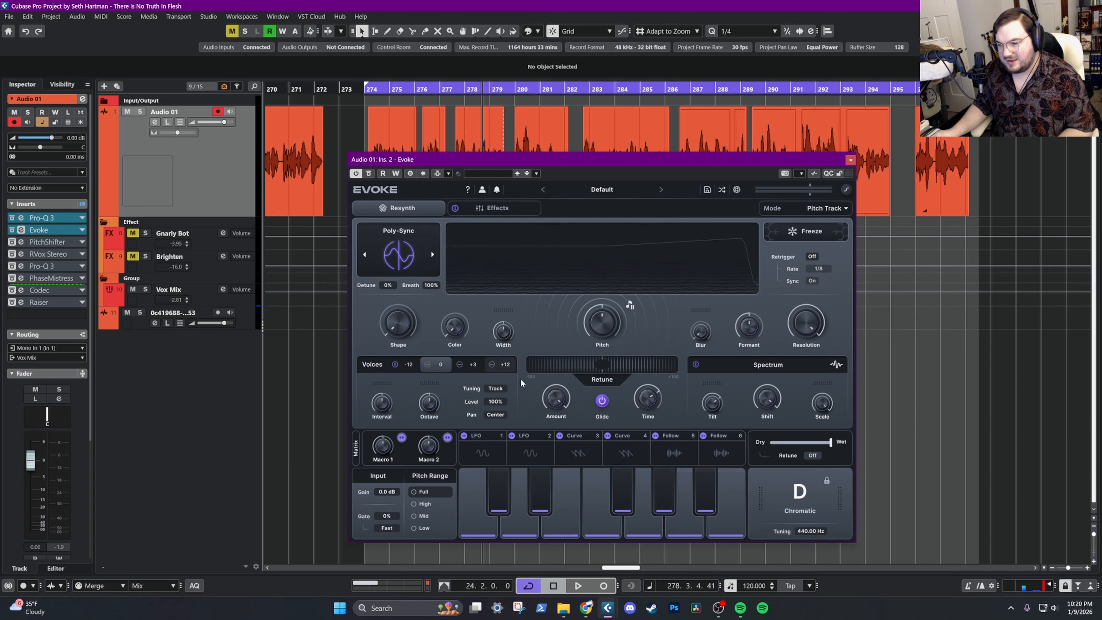
{"action": "mouse_move", "coordinate": [624, 305]}
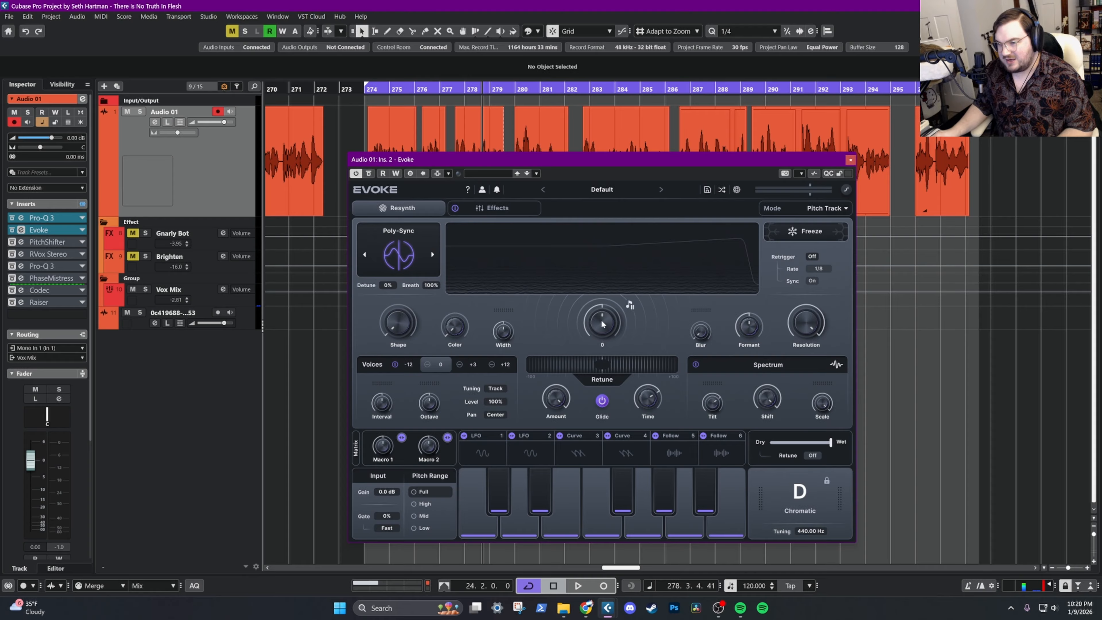
{"action": "key", "text": "space"}
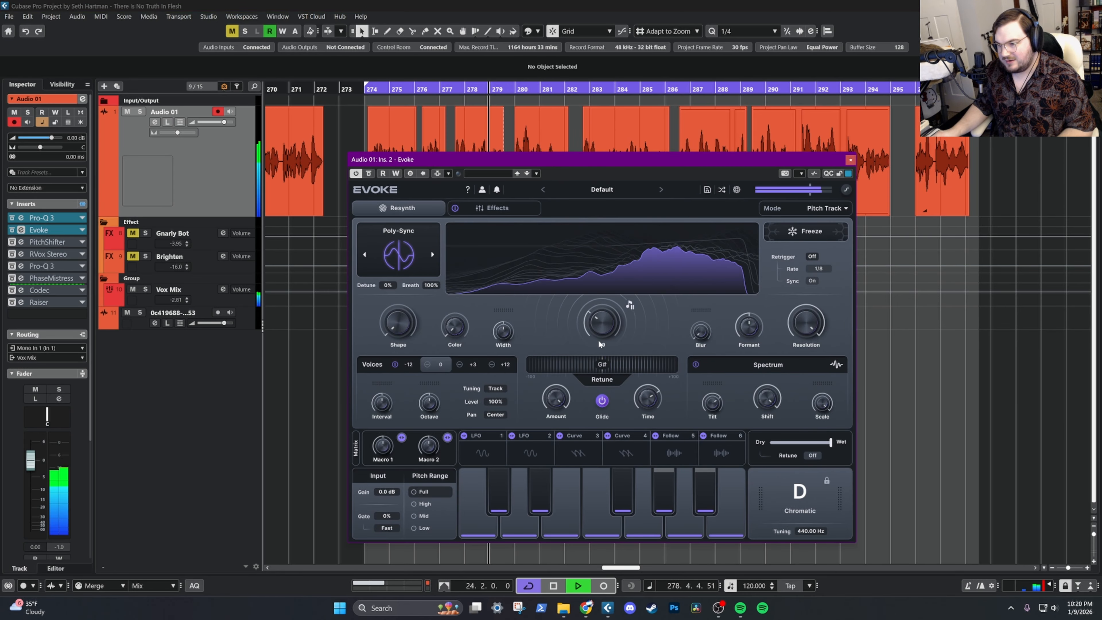
{"action": "left_click_drag", "start_coordinate": [599, 344], "coordinate": [595, 369]}
{"action": "left_click_drag", "start_coordinate": [597, 372], "coordinate": [606, 324]}
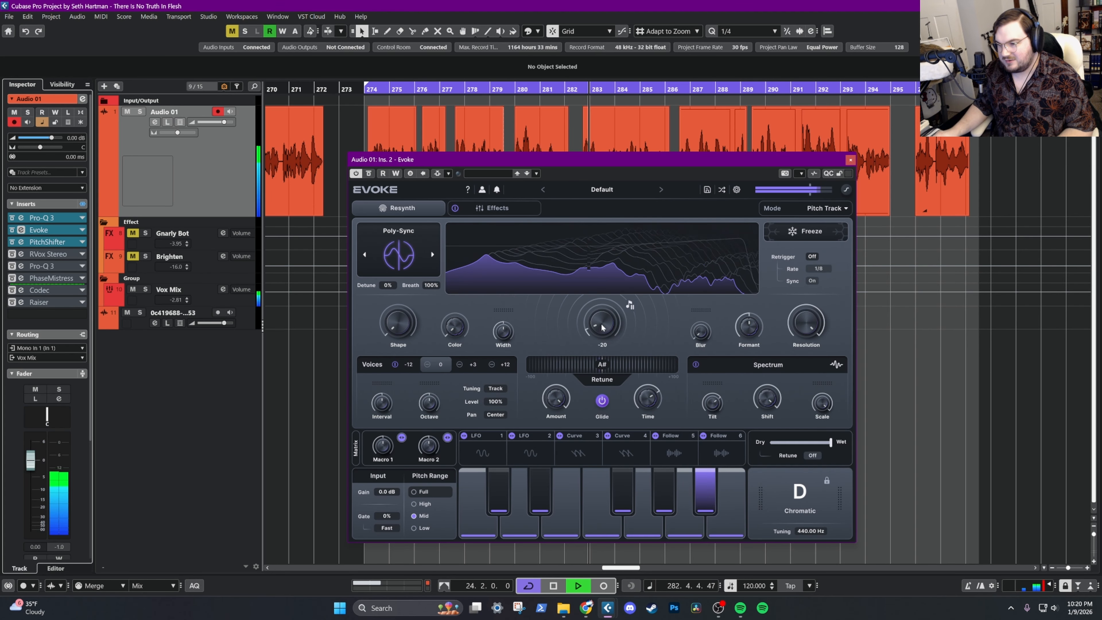
{"action": "left_click_drag", "start_coordinate": [604, 324], "coordinate": [603, 288]}
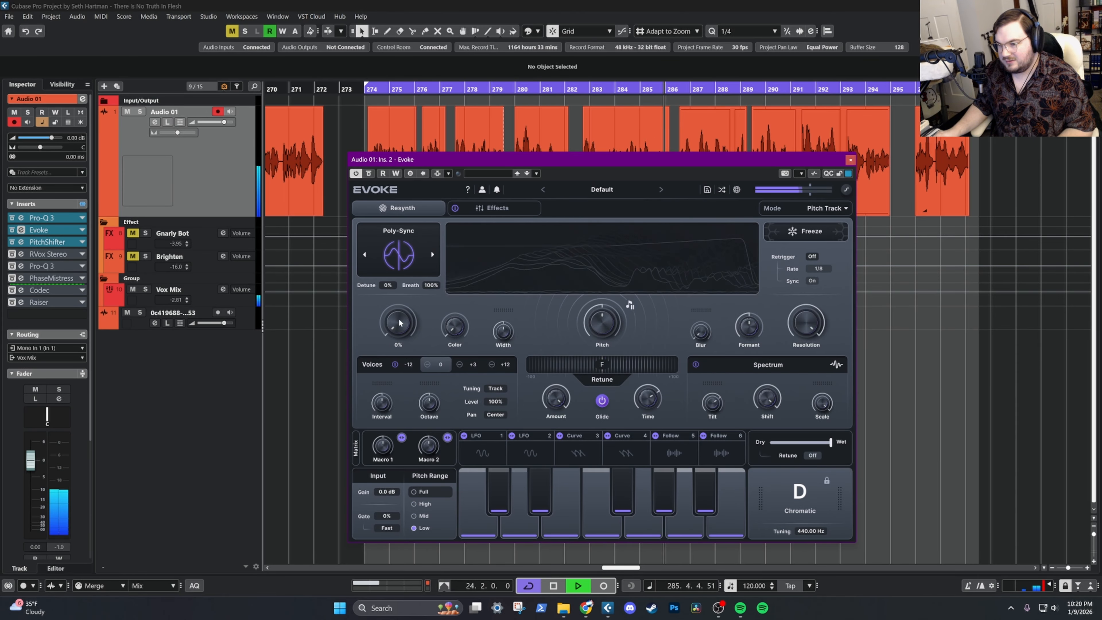
Nudge Evoke's pitch to -1 and listen to the looping vocal with PitchShifter bypassed
{"action": "left_click_drag", "start_coordinate": [602, 321], "coordinate": [602, 324]}
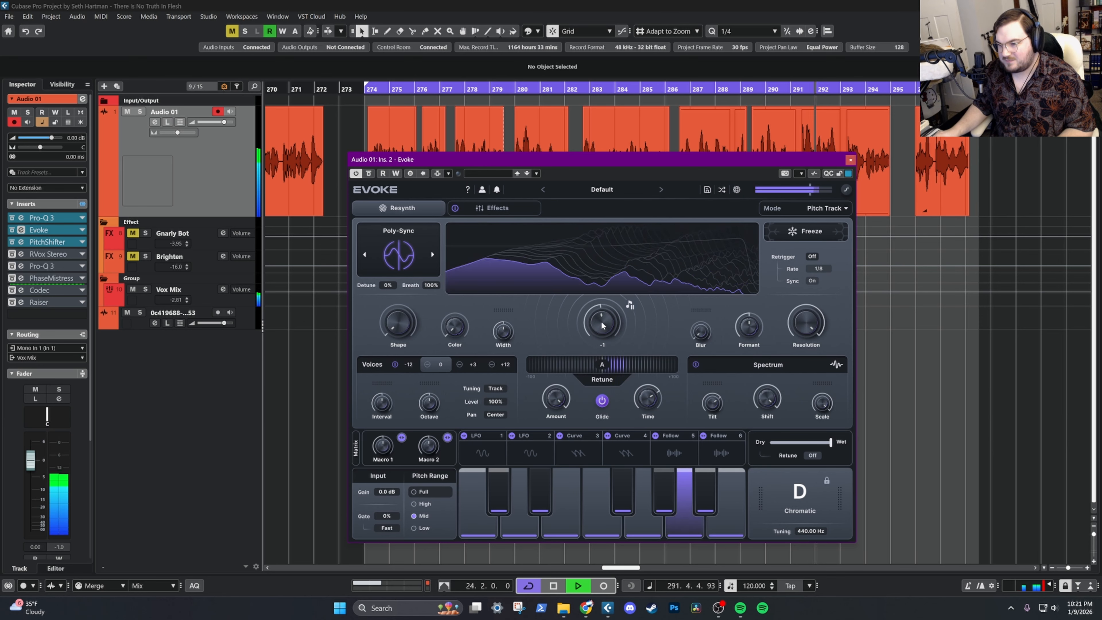
{"action": "key", "text": "space"}
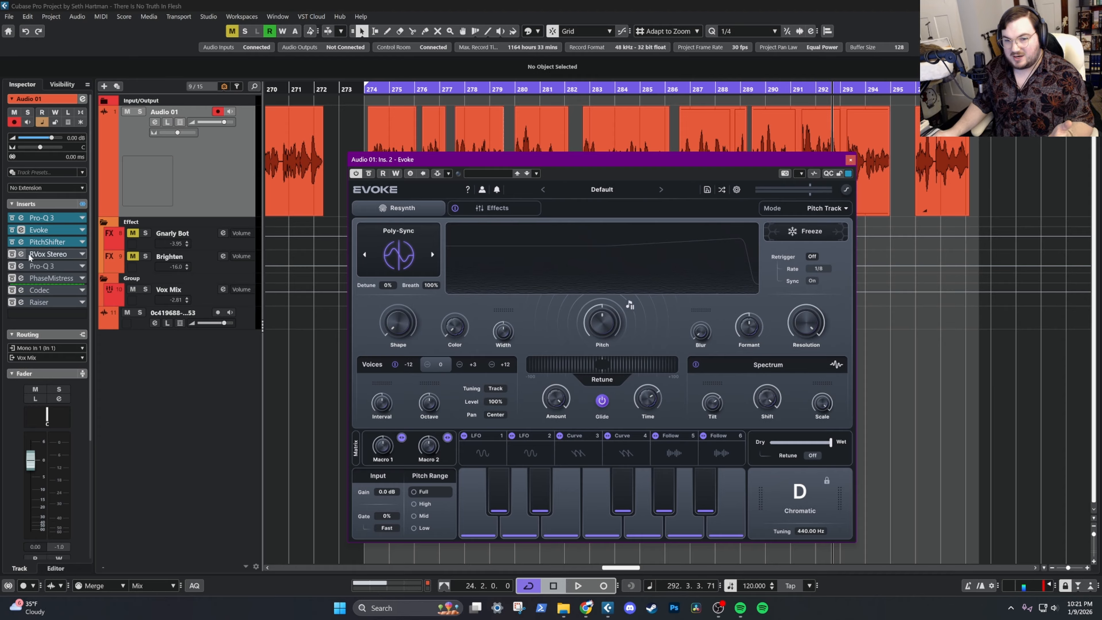
{"action": "left_click", "coordinate": [12, 243]}
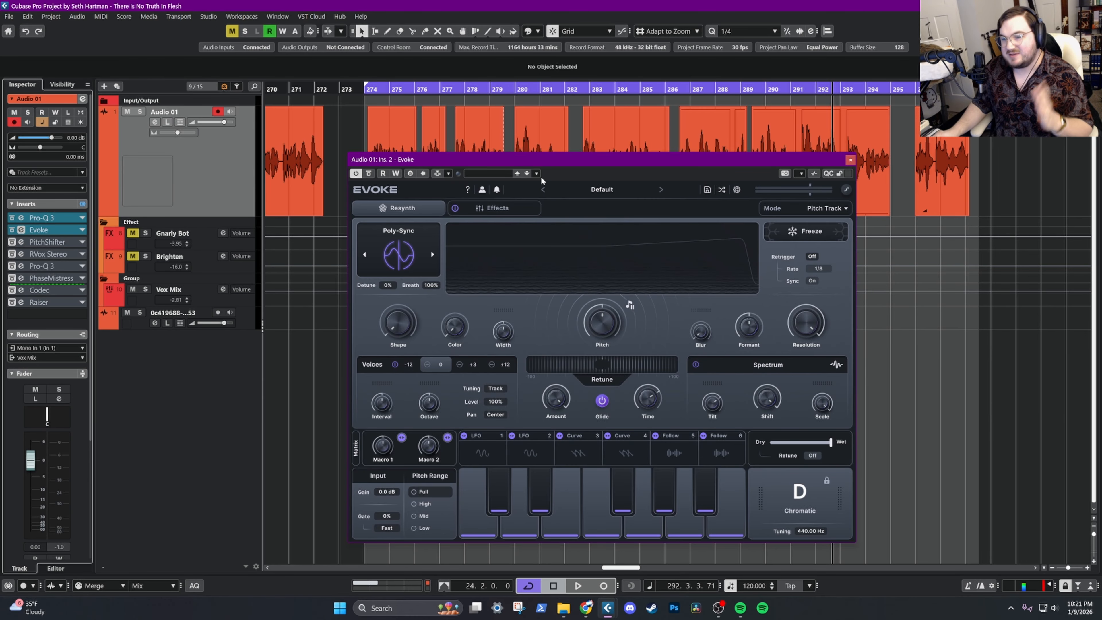
{"action": "left_click_drag", "start_coordinate": [572, 160], "coordinate": [566, 143]}
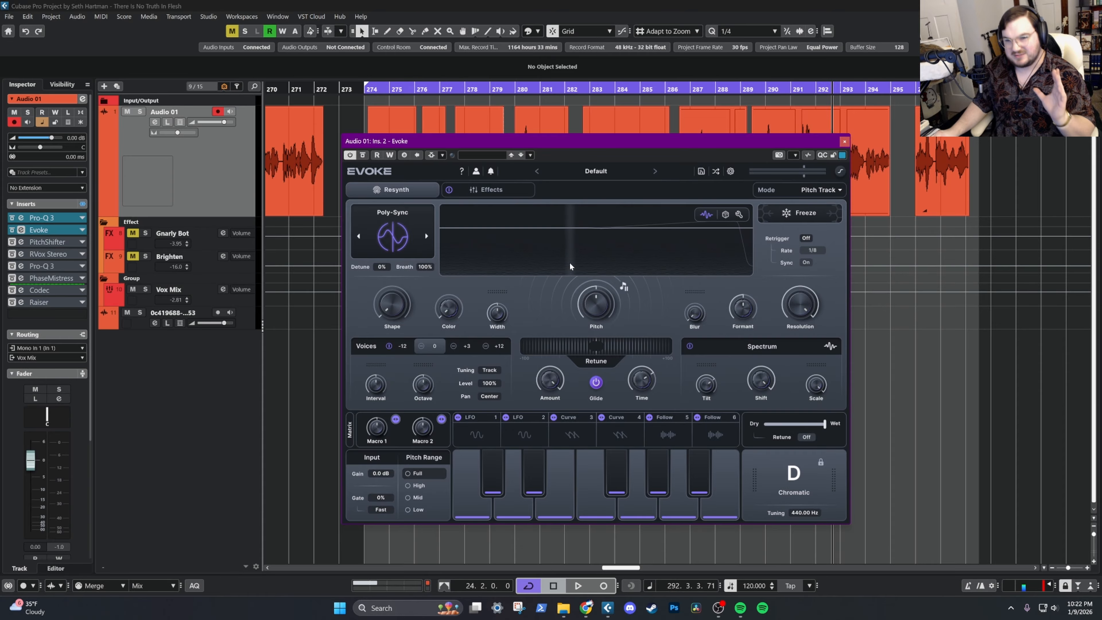
{"action": "mouse_move", "coordinate": [612, 142]}
{"action": "left_mouse_down"}
{"action": "mouse_move", "coordinate": [593, 126]}
{"action": "mouse_move", "coordinate": [611, 121]}
{"action": "mouse_move", "coordinate": [597, 129]}
{"action": "left_mouse_up"}
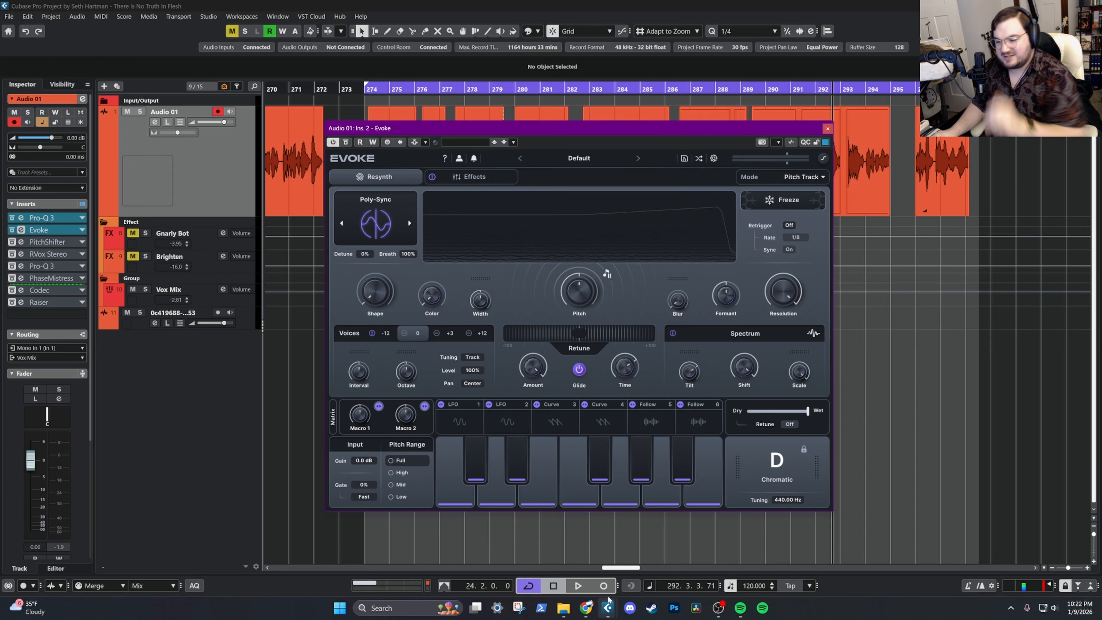
{"action": "left_click", "coordinate": [578, 586]}
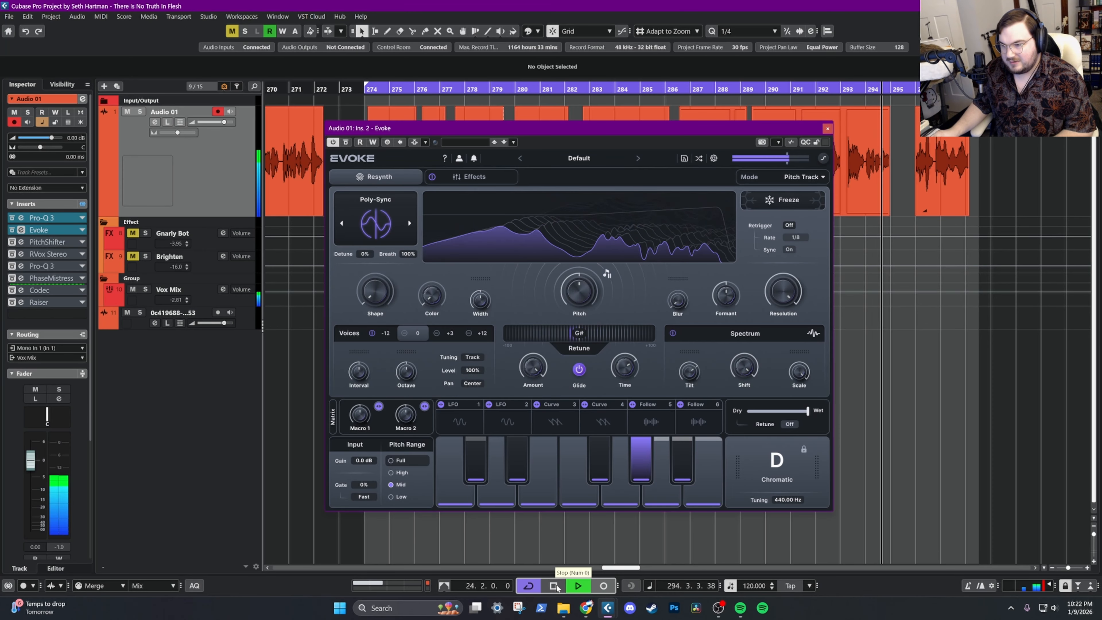
{"action": "left_click", "coordinate": [553, 585]}
Reactivate PitchShifter on Audio 01, return the playhead to bar 274, and review PitchShifter's settings
{"action": "left_click", "coordinate": [12, 243]}
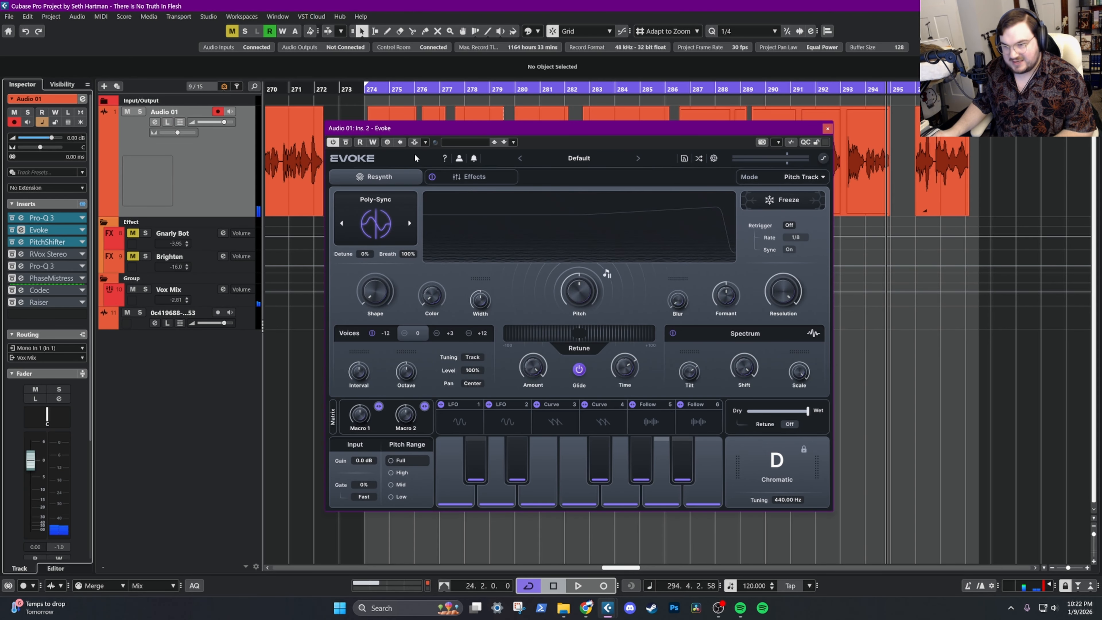
{"action": "left_click", "coordinate": [380, 90]}
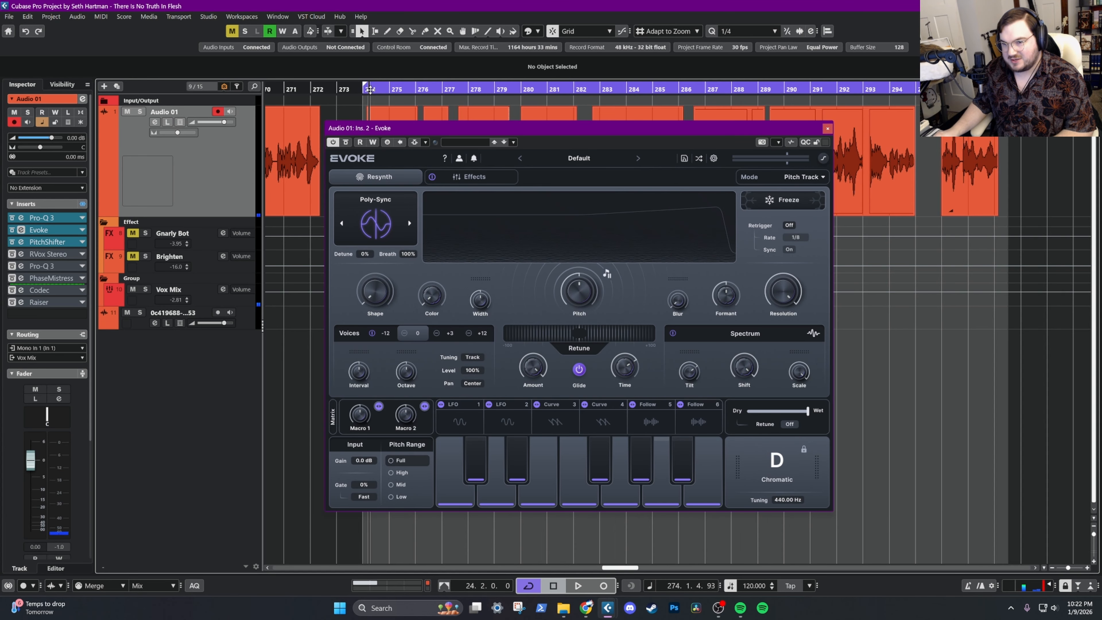
{"action": "left_click", "coordinate": [63, 241]}
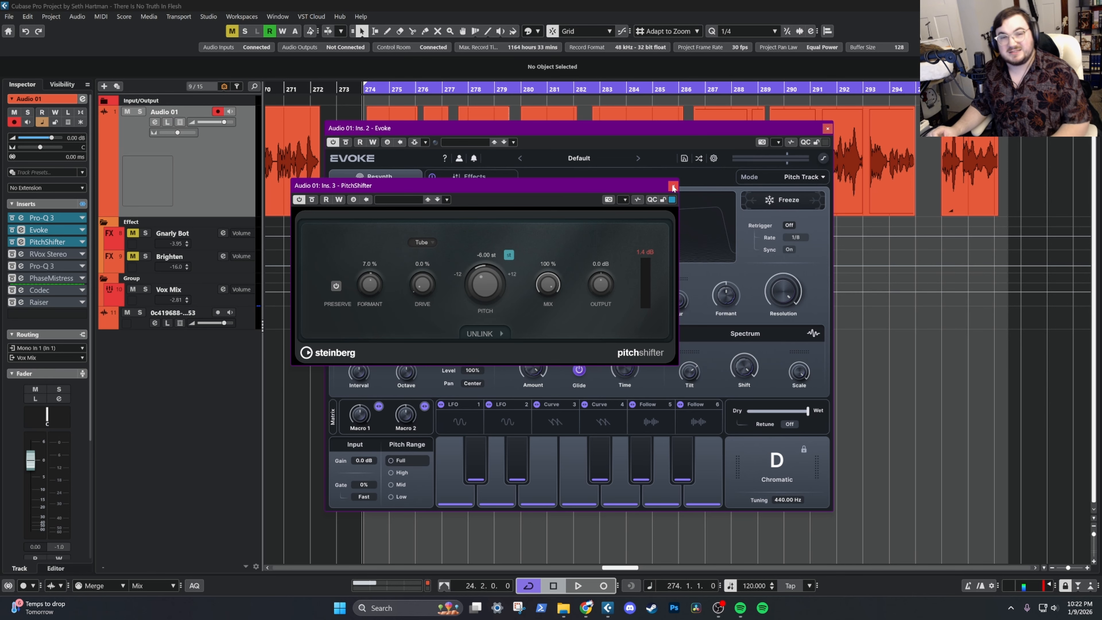
{"action": "left_click_drag", "start_coordinate": [527, 184], "coordinate": [457, 269]}
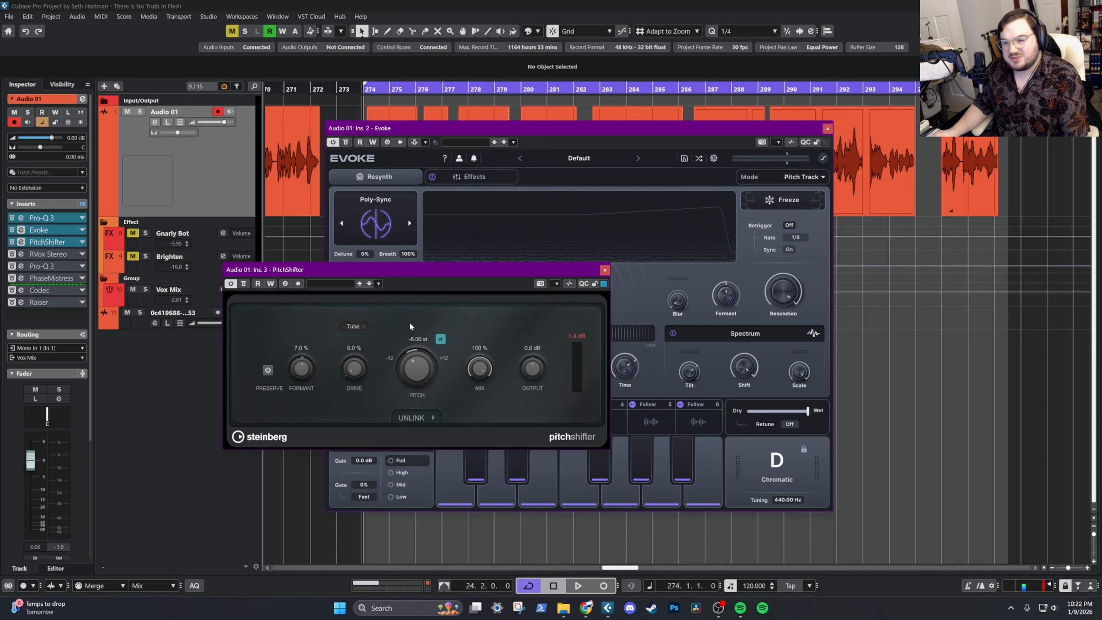
{"action": "left_click_drag", "start_coordinate": [419, 270], "coordinate": [420, 115]}
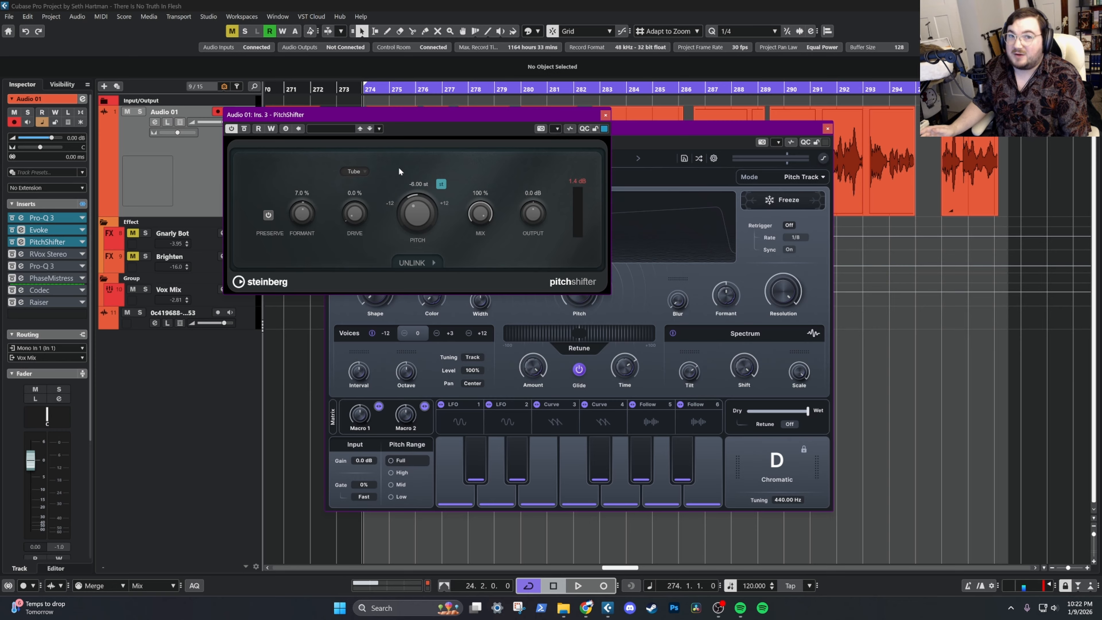
{"action": "left_click", "coordinate": [605, 115]}
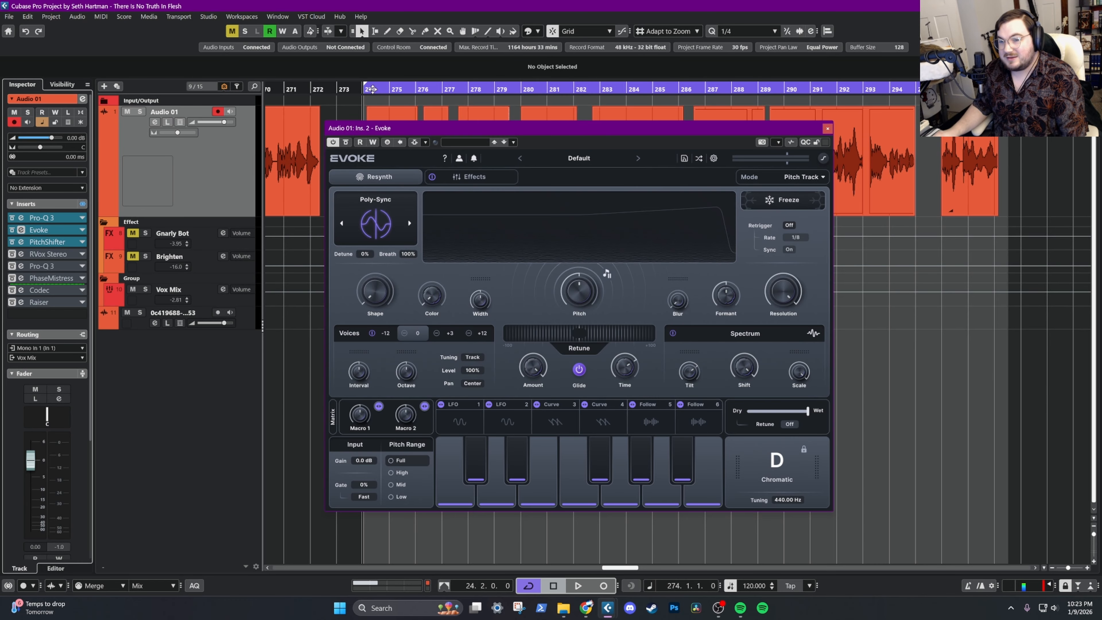
Listen to the vocal through Evoke and PitchShifter from bar 274, repeating it with the Vox Mix group selected
{"action": "key", "text": "space"}
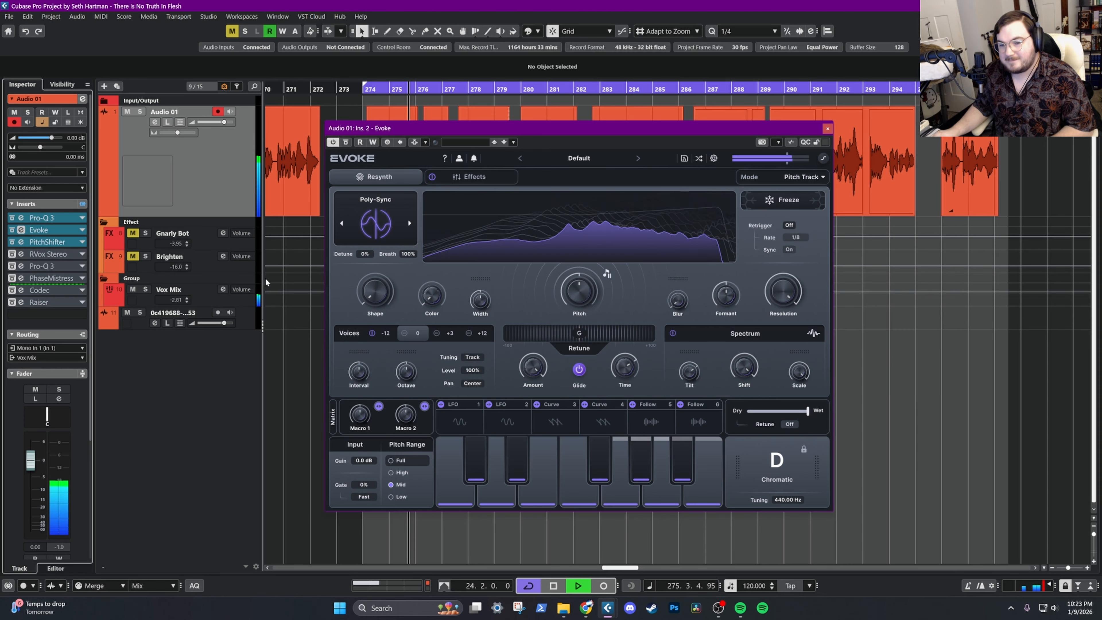
{"action": "key", "text": "space"}
{"action": "left_click", "coordinate": [235, 299]}
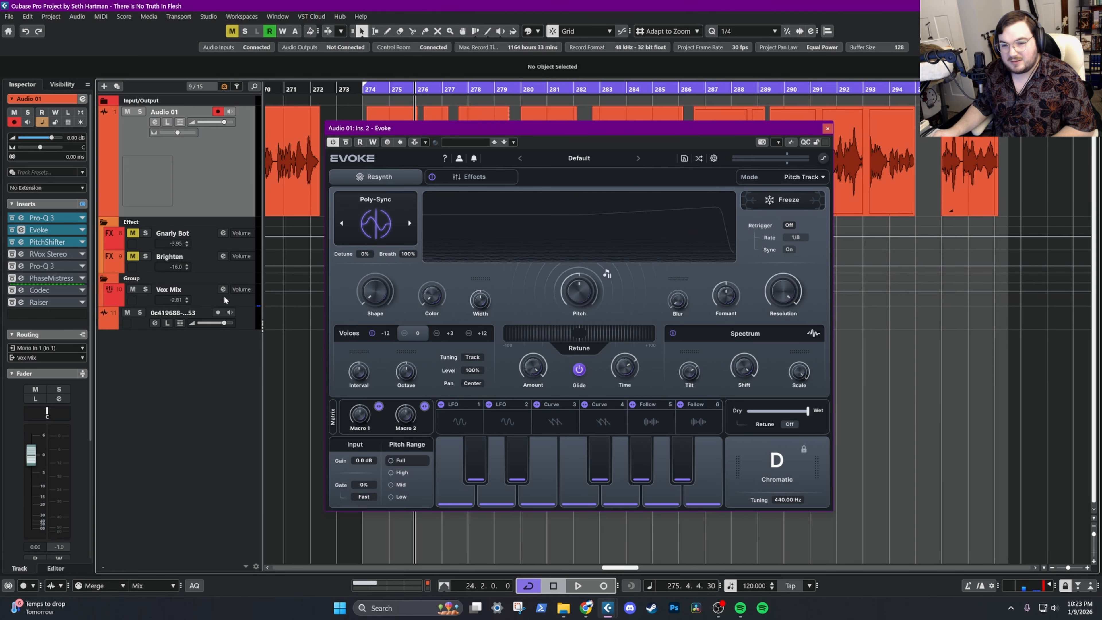
{"action": "key", "text": "space"}
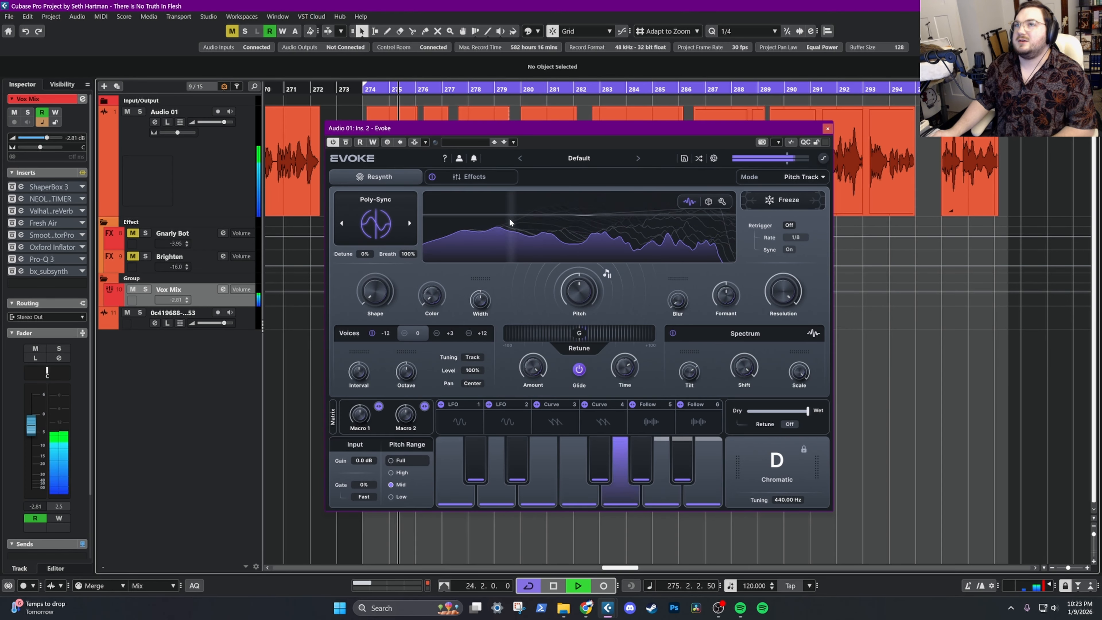
{"action": "key", "text": "space"}
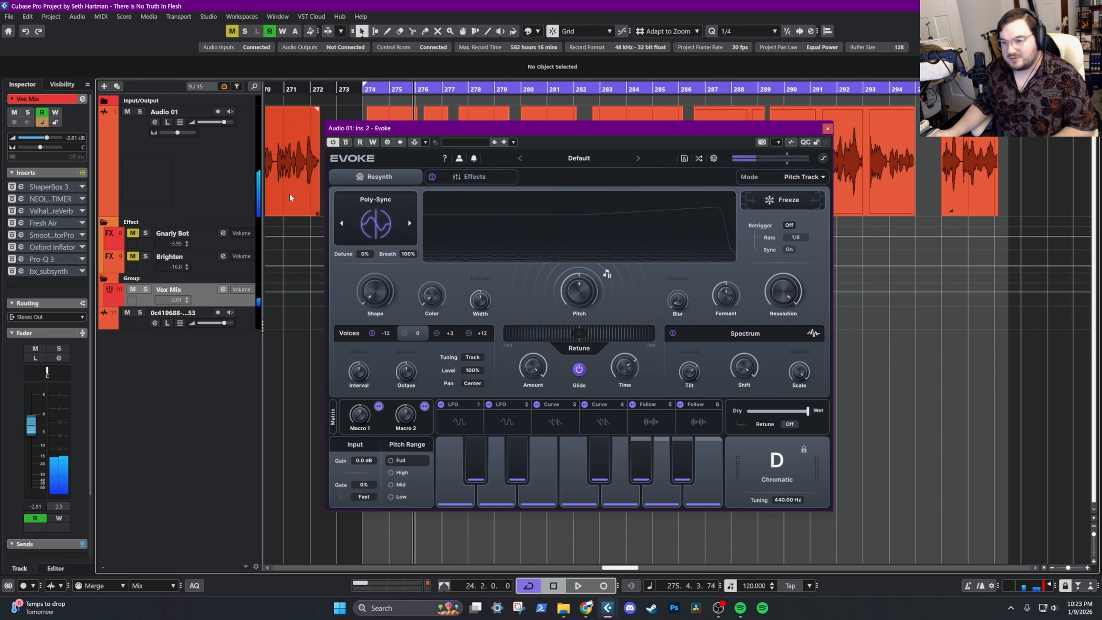
Reactivate RVox Stereo on Audio 01 and listen to the vocal from bar 274
{"action": "left_click", "coordinate": [202, 192]}
{"action": "left_click", "coordinate": [37, 248]}
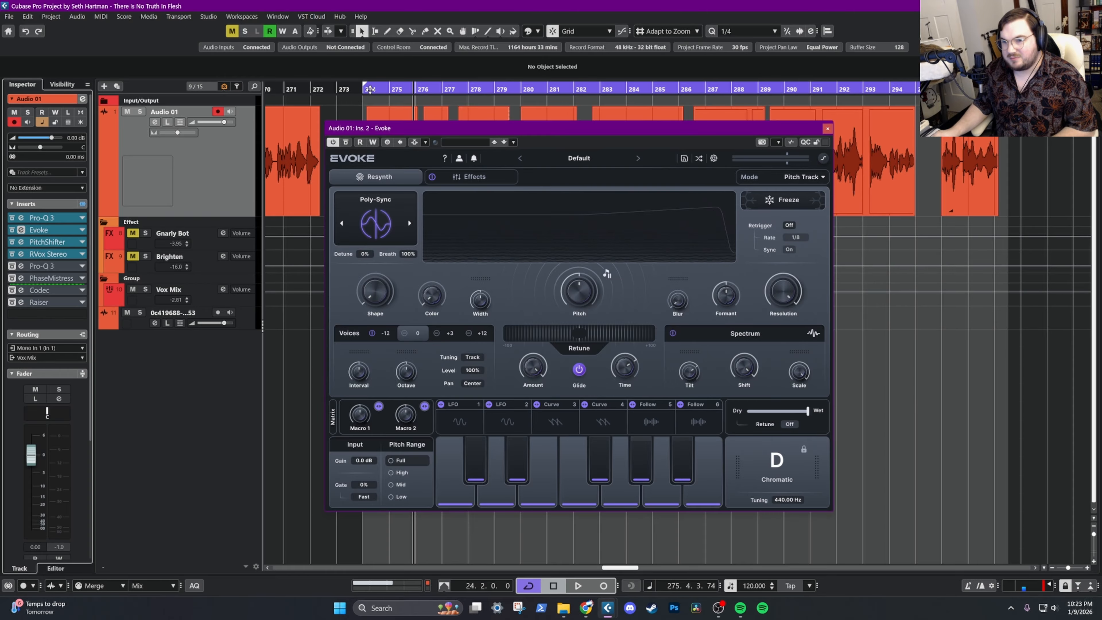
{"action": "key", "text": "space"}
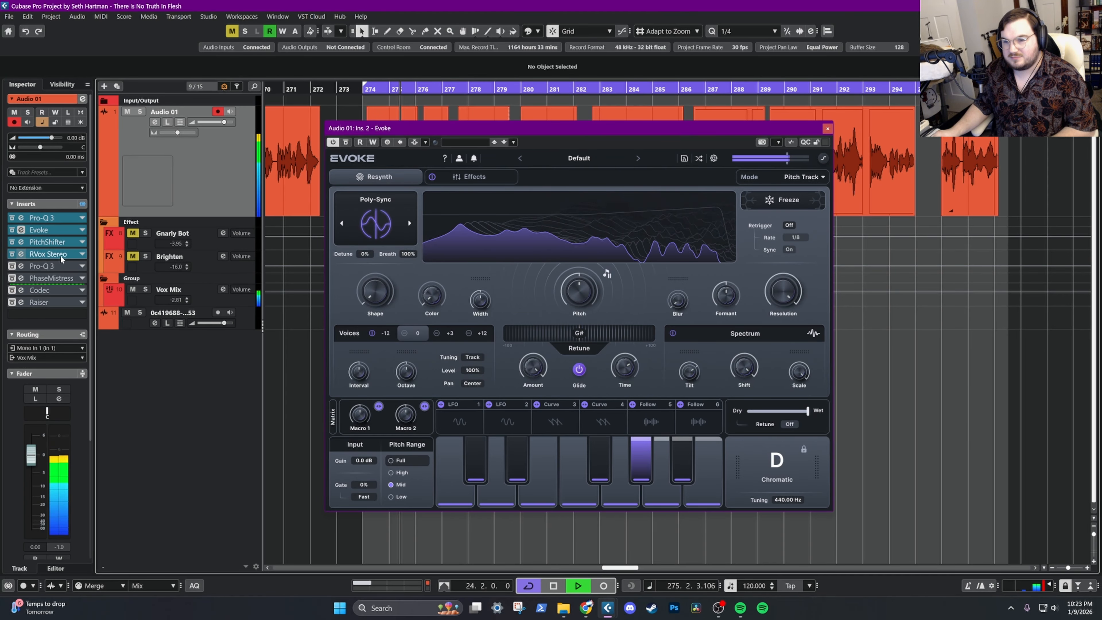
{"action": "key", "text": "space"}
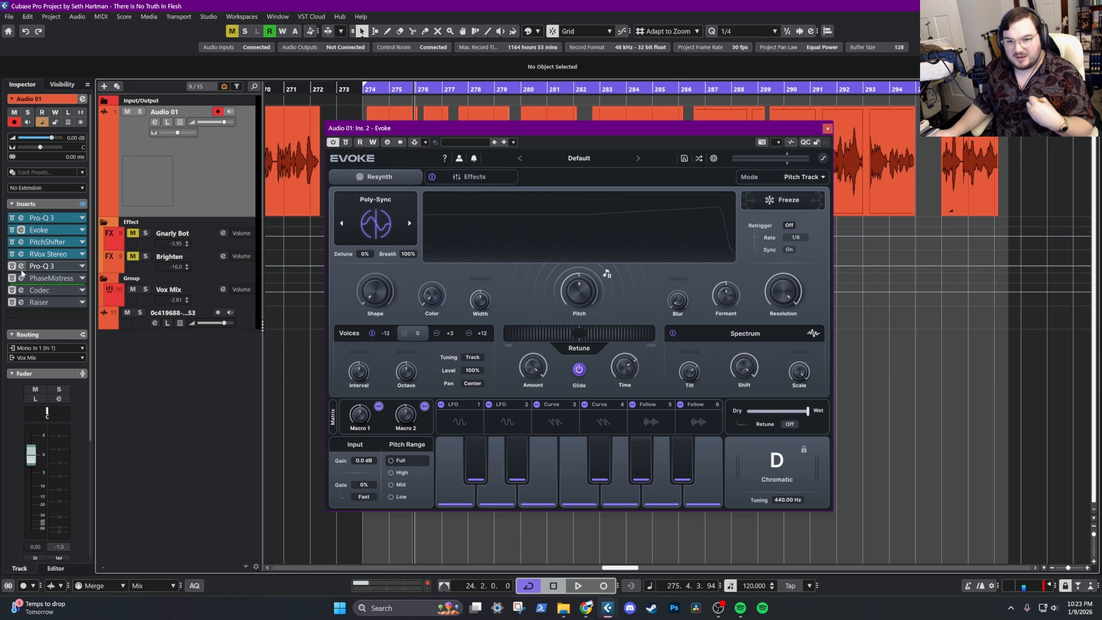
Reactivate the Pro-Q 3 after RVox Stereo and listen from bar 274 while inspecting its EQ curve
{"action": "left_click", "coordinate": [13, 266]}
{"action": "left_click", "coordinate": [366, 90]}
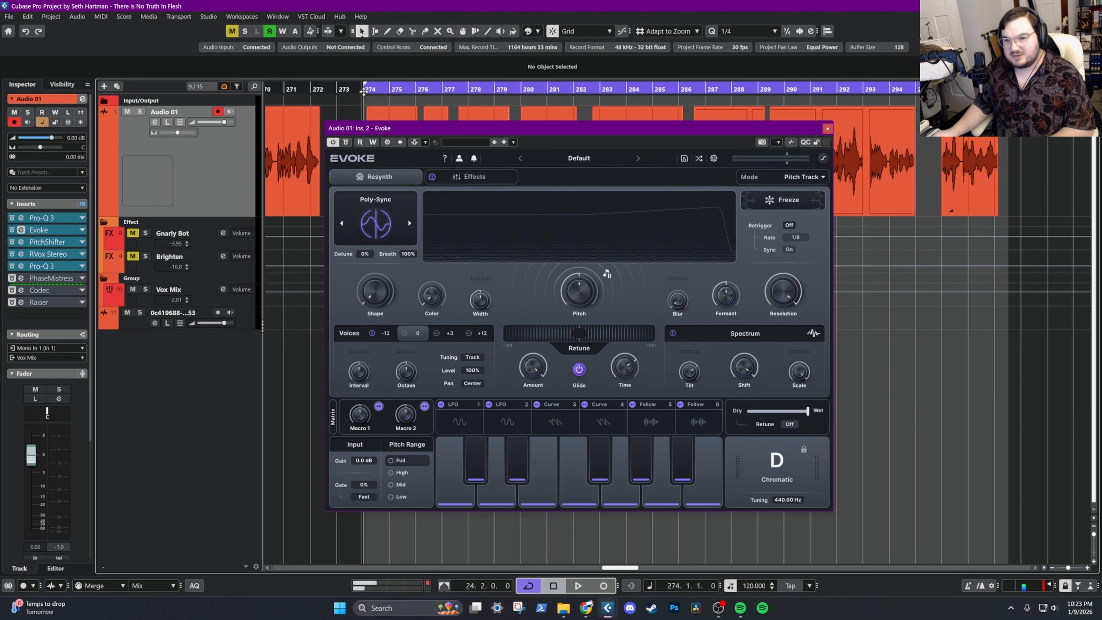
{"action": "key", "text": "space"}
{"action": "scroll", "coordinate": [362, 104], "scroll_direction": "up", "scroll_amount": 4, "text": "ctrl"}
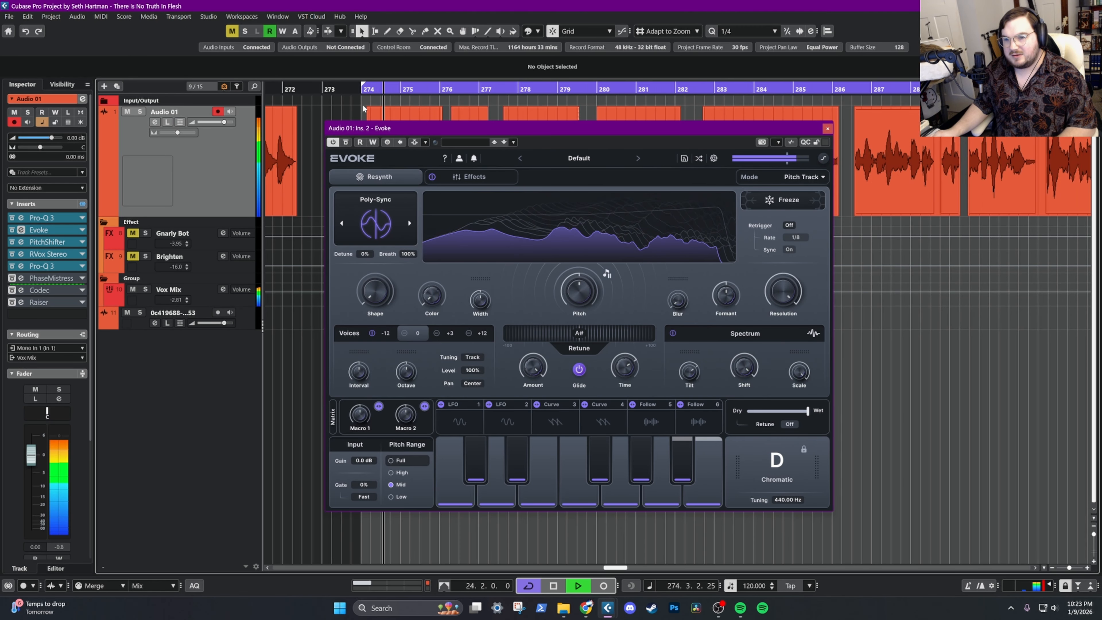
{"action": "left_click", "coordinate": [21, 266]}
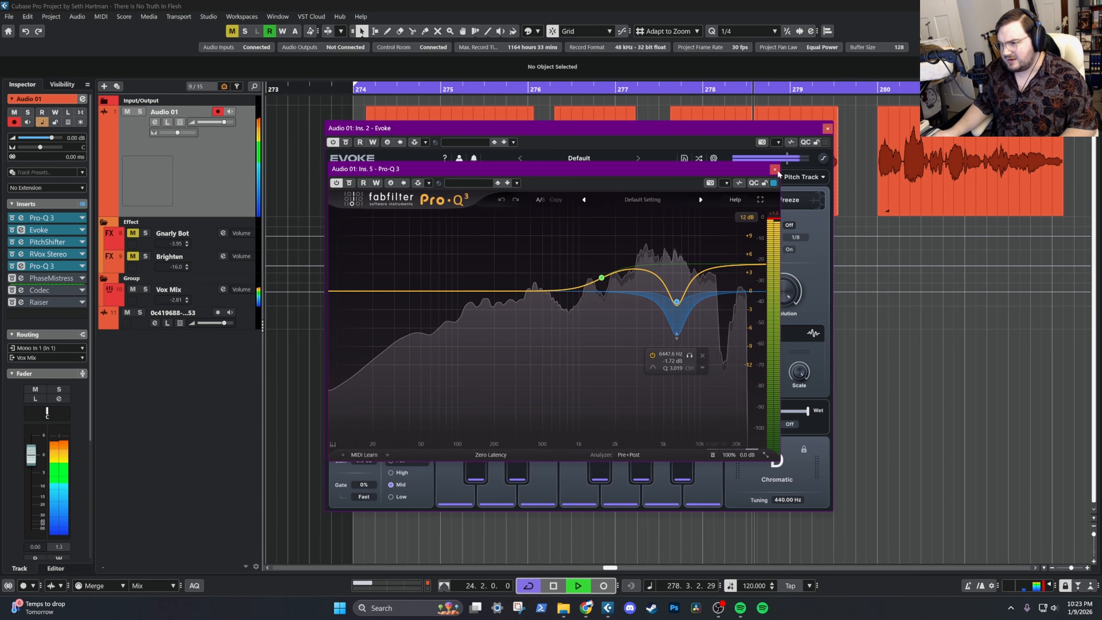
{"action": "left_click", "coordinate": [391, 128]}
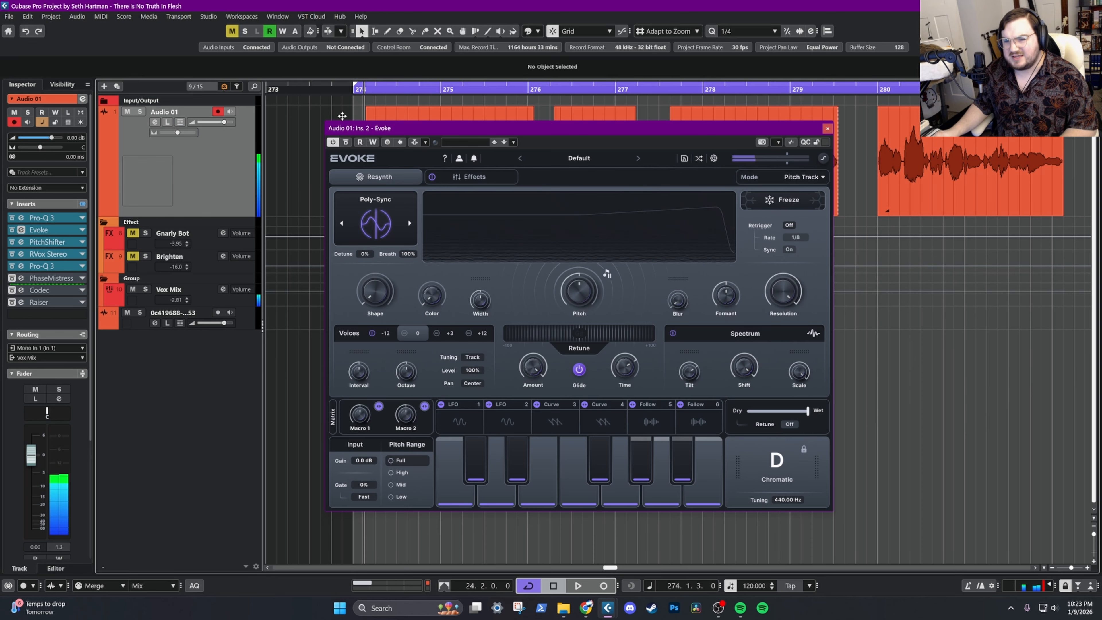
Reactivate PhaseMistress with its Stereoizer 3 preset and compare the vocal with and without it from bar 274
{"action": "left_click", "coordinate": [36, 280]}
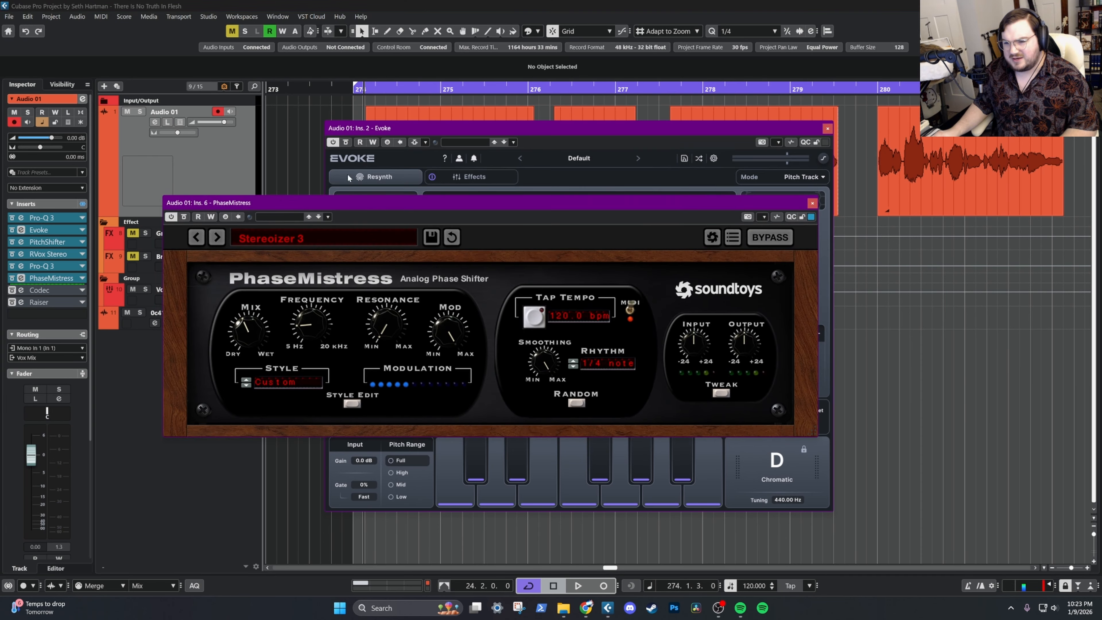
{"action": "left_click", "coordinate": [364, 89]}
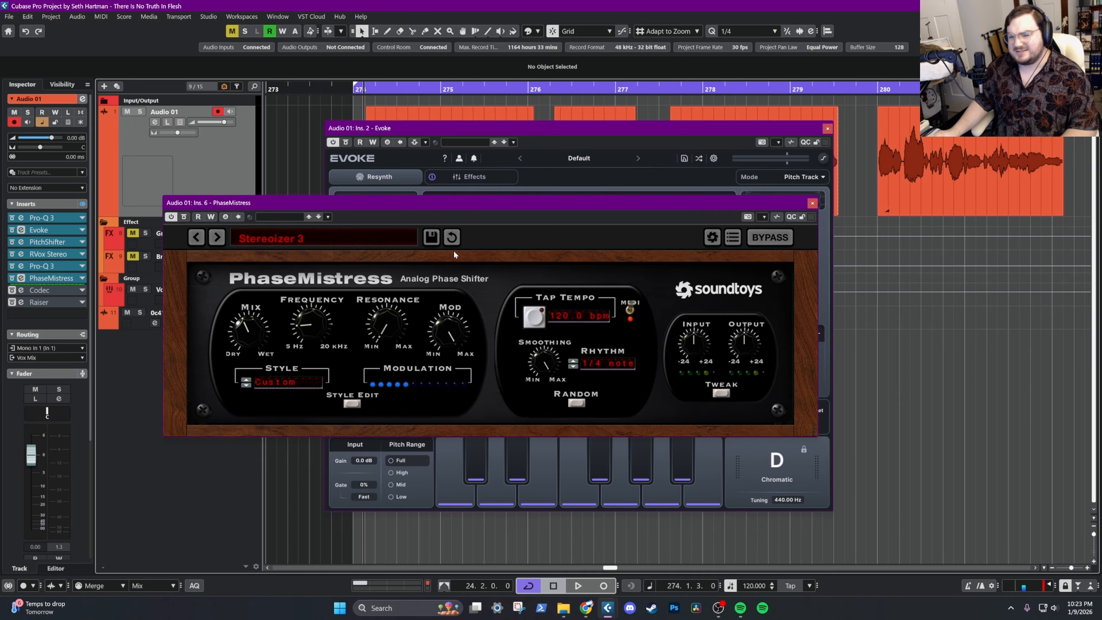
{"action": "key", "text": "space"}
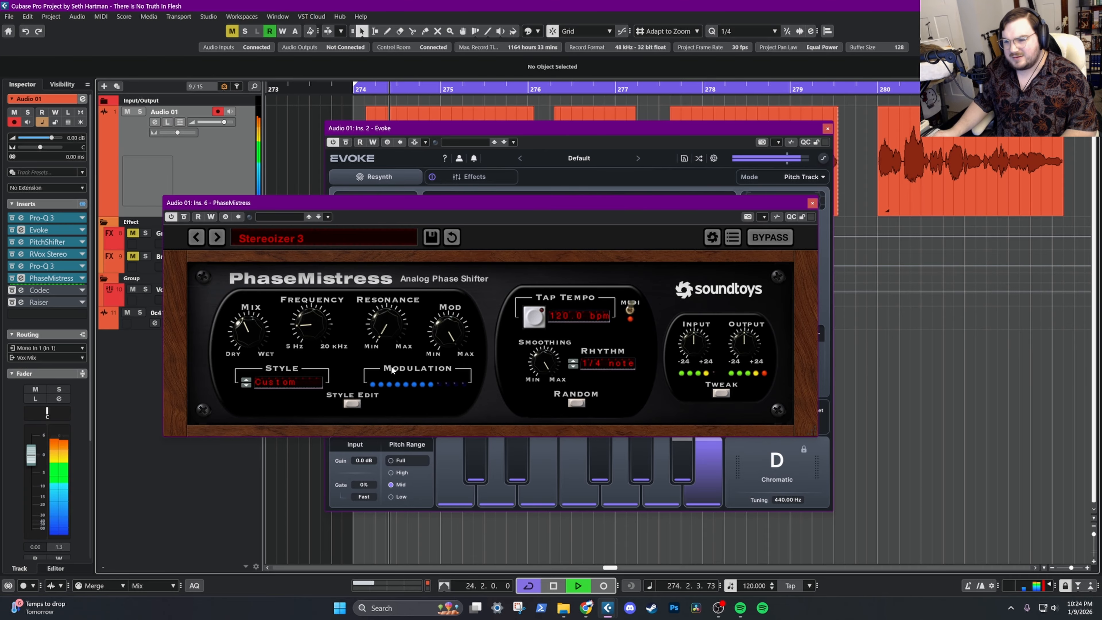
{"action": "left_click", "coordinate": [12, 279]}
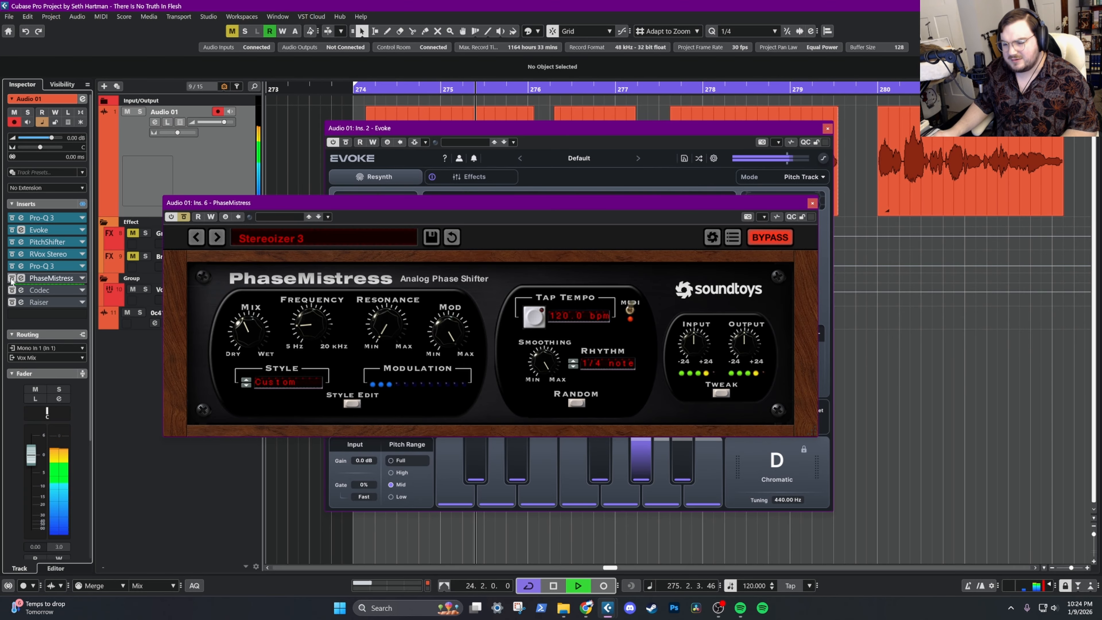
{"action": "left_click", "coordinate": [11, 279]}
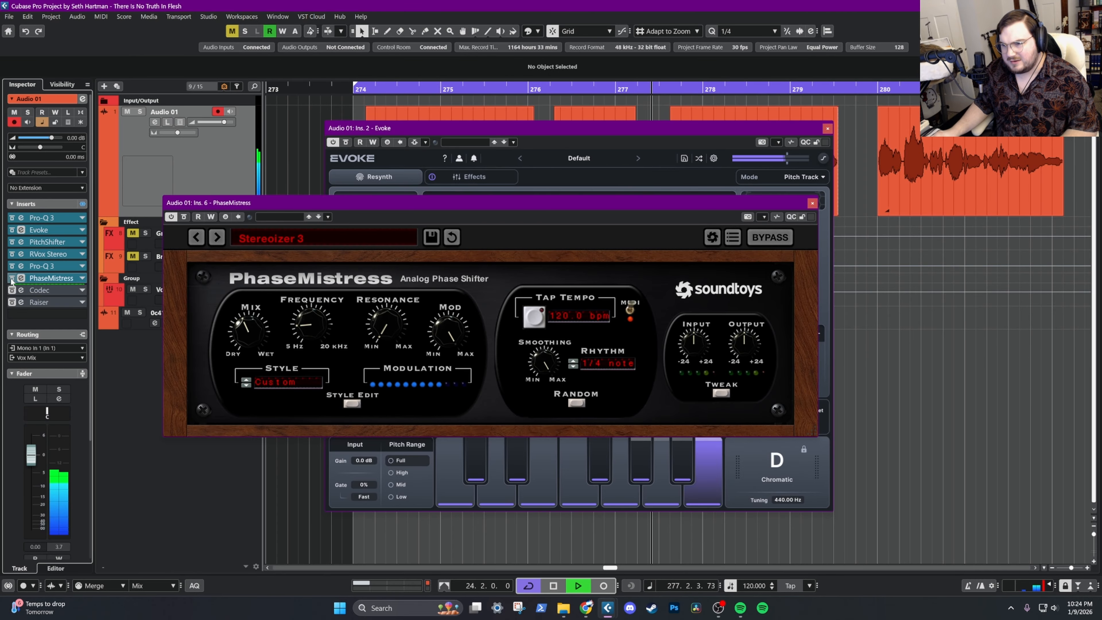
{"action": "left_click", "coordinate": [12, 279]}
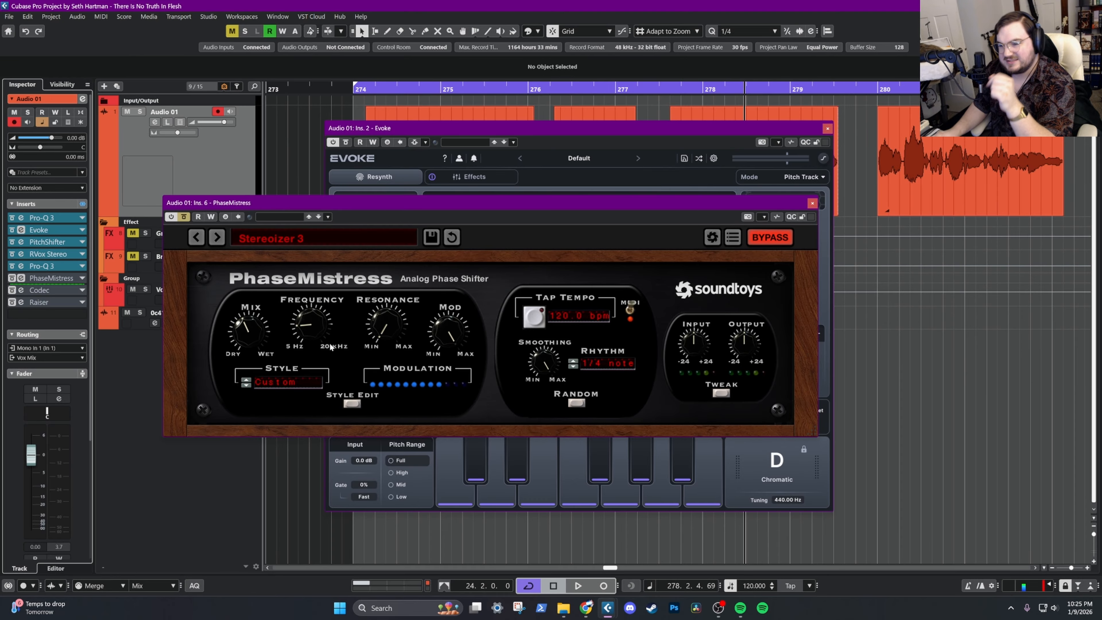
Replay the vocal from bar 274 with PhaseMistress bypassed, and switch the effect back in during playback
{"action": "left_click", "coordinate": [184, 217]}
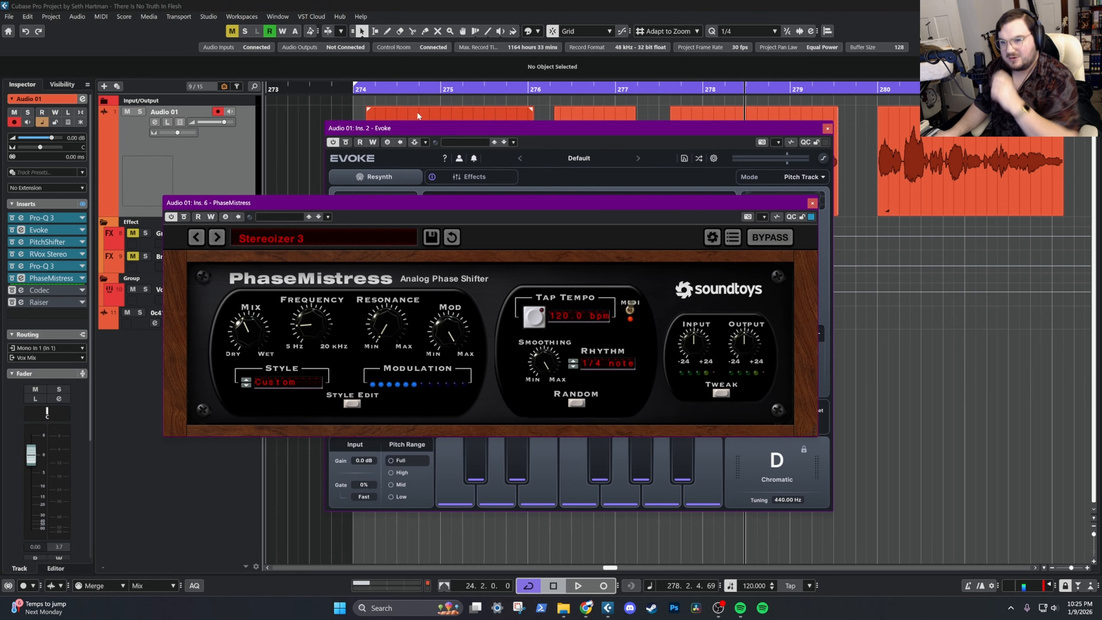
{"action": "left_click", "coordinate": [363, 90]}
{"action": "left_click", "coordinate": [184, 217]}
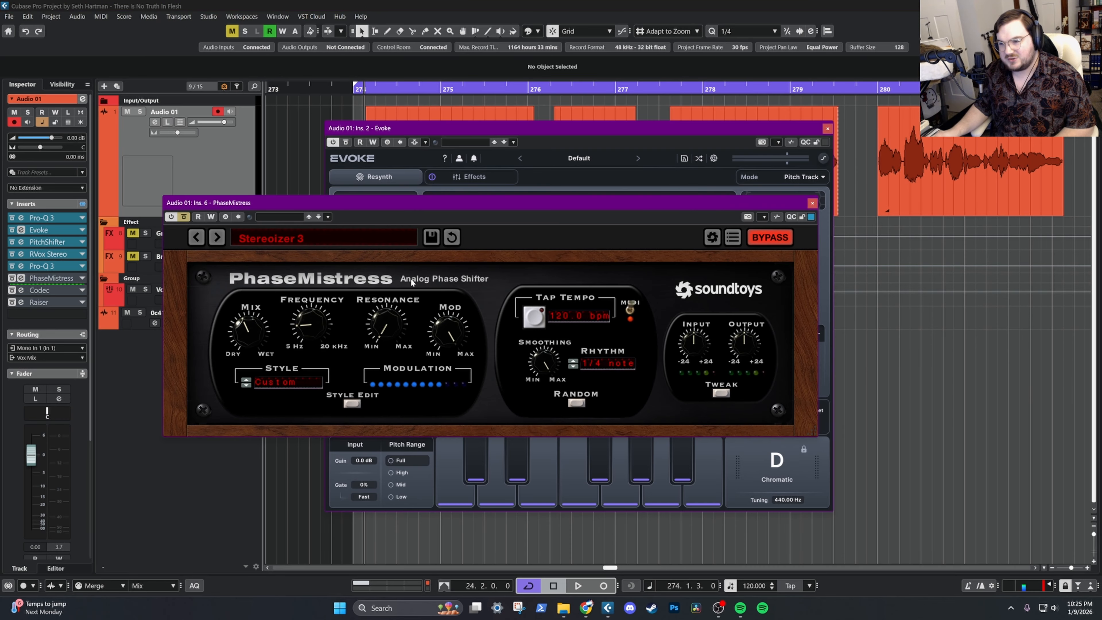
{"action": "key", "text": "space"}
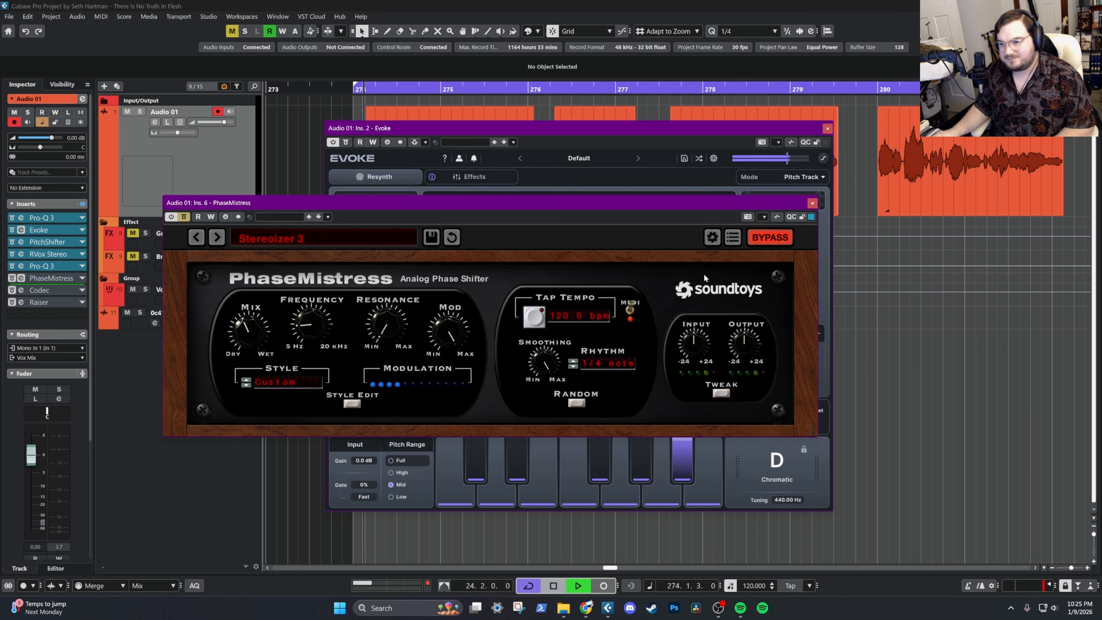
{"action": "left_click", "coordinate": [767, 239]}
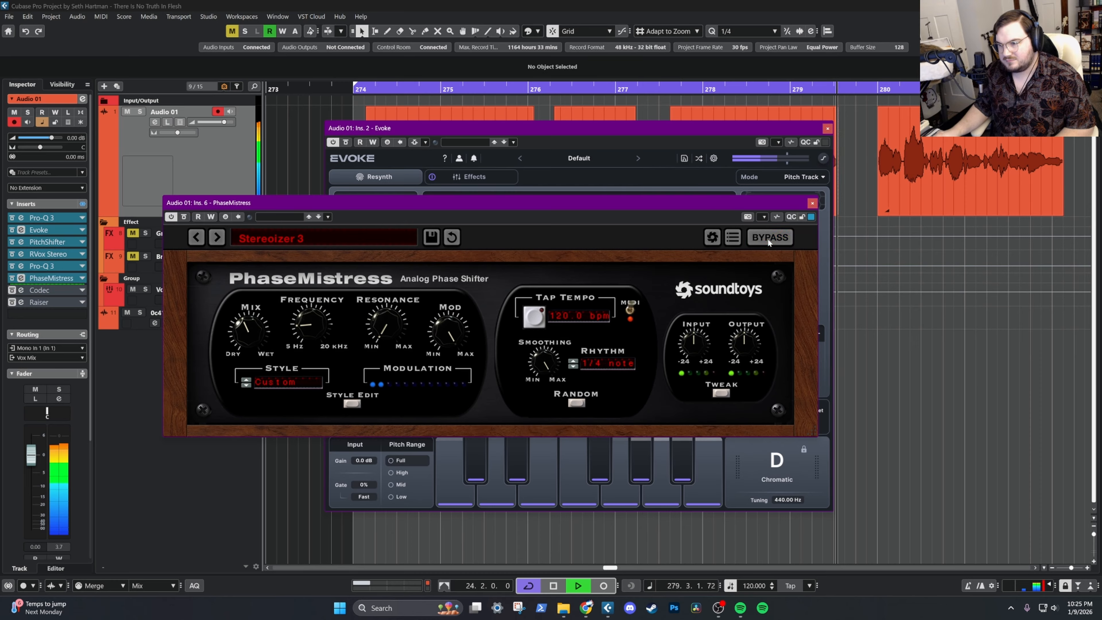
{"action": "key", "text": "space"}
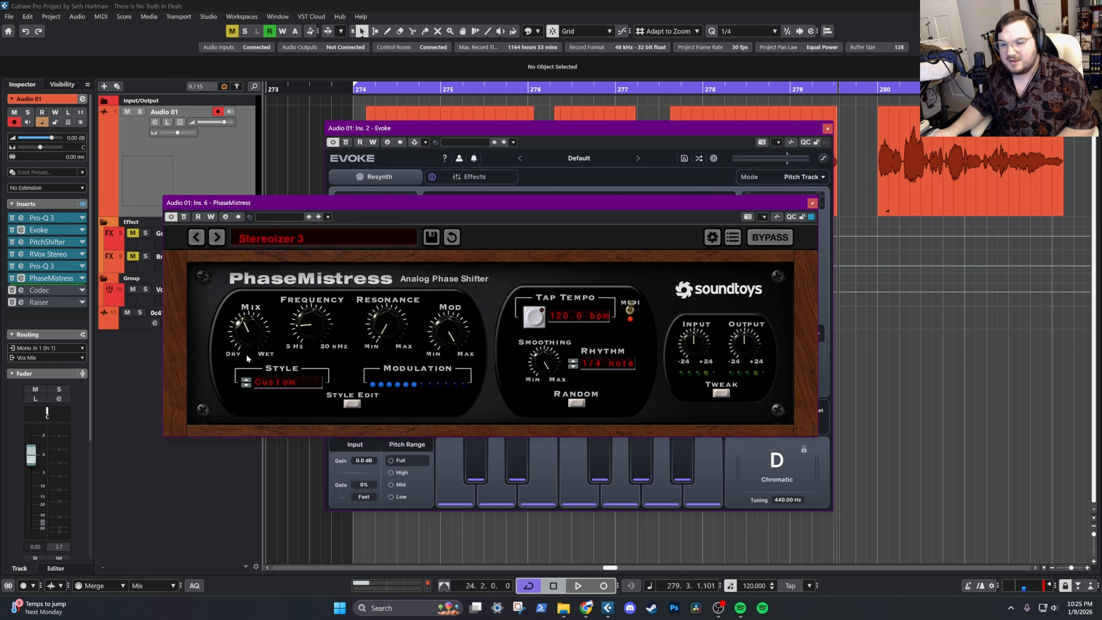
Reactivate Codec after PhaseMistress on Audio 01 and listen to the vocal from bar 274 with Loss at 30%
{"action": "left_click", "coordinate": [38, 290]}
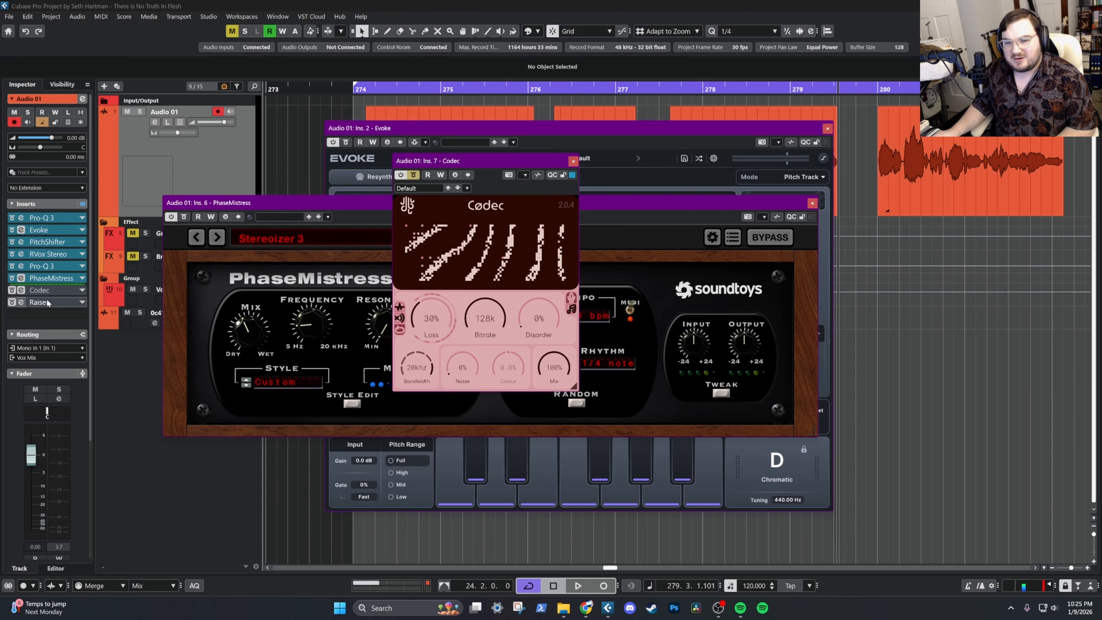
{"action": "left_click", "coordinate": [12, 290]}
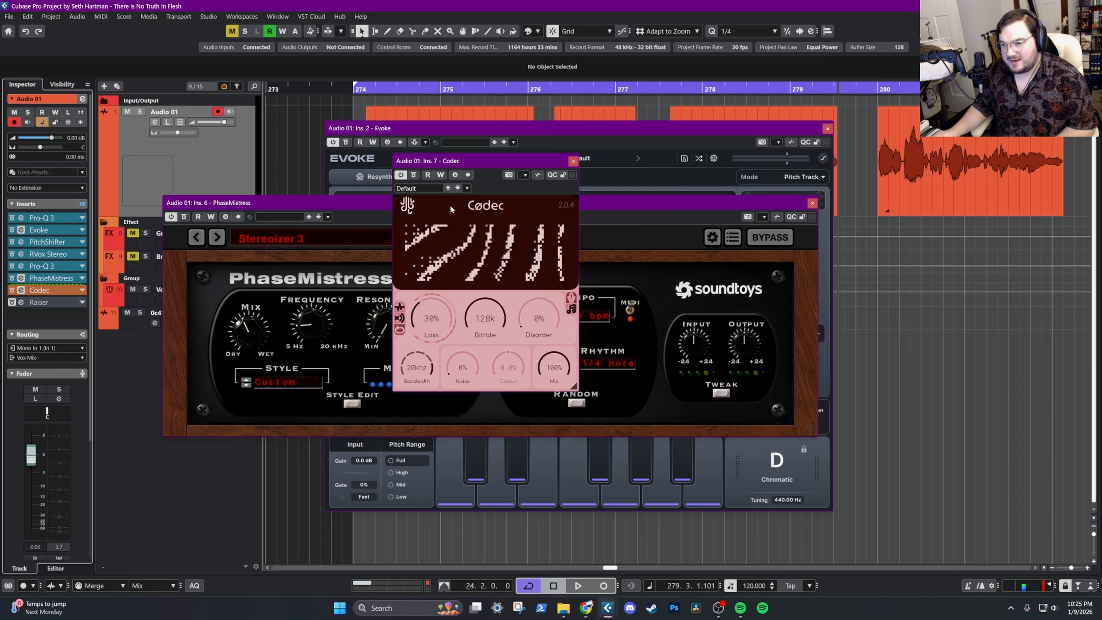
{"action": "left_click", "coordinate": [365, 88]}
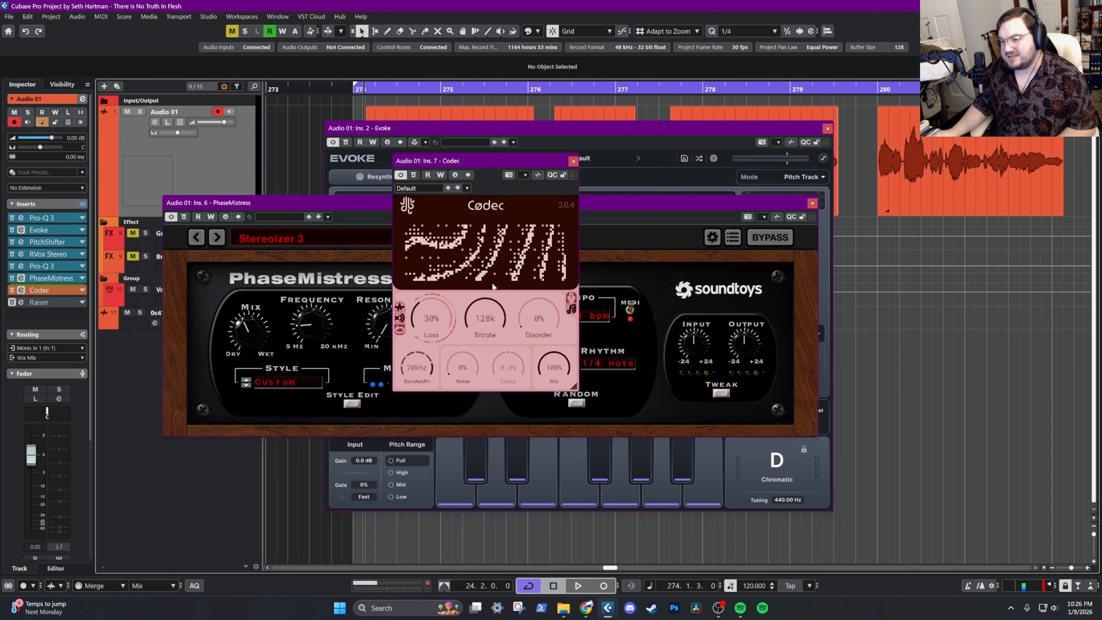
{"action": "left_click", "coordinate": [495, 269]}
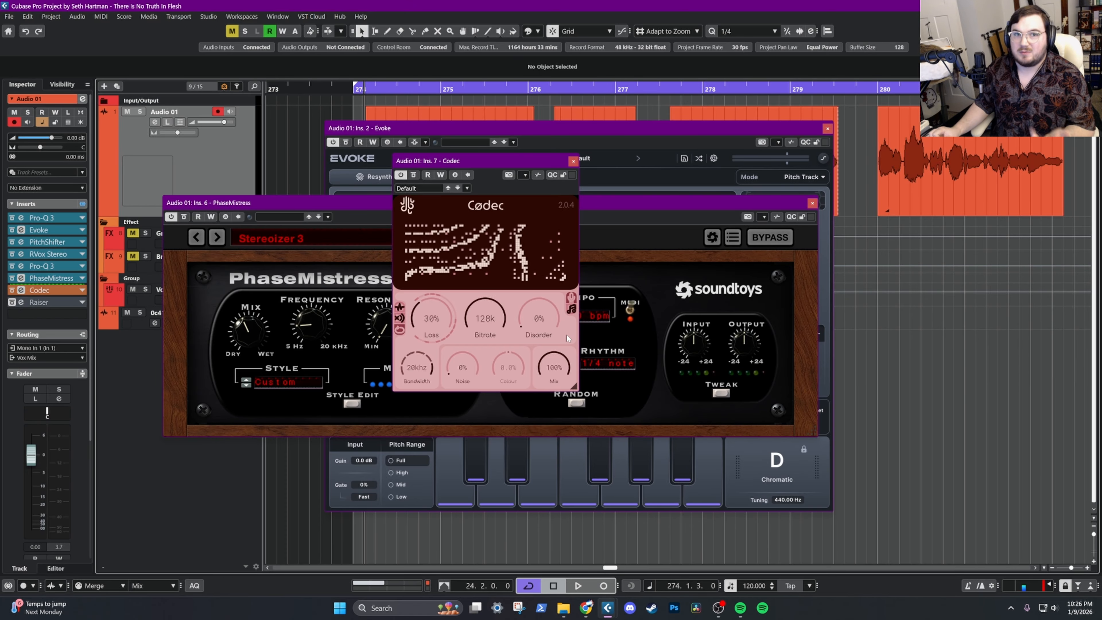
{"action": "mouse_move", "coordinate": [488, 240]}
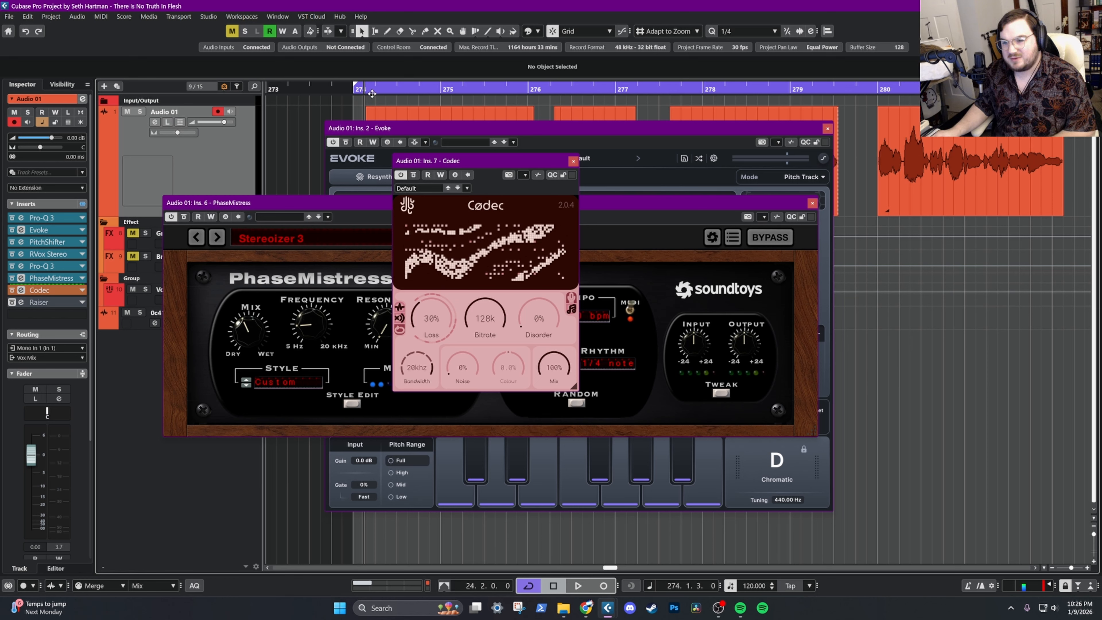
{"action": "key", "text": "space"}
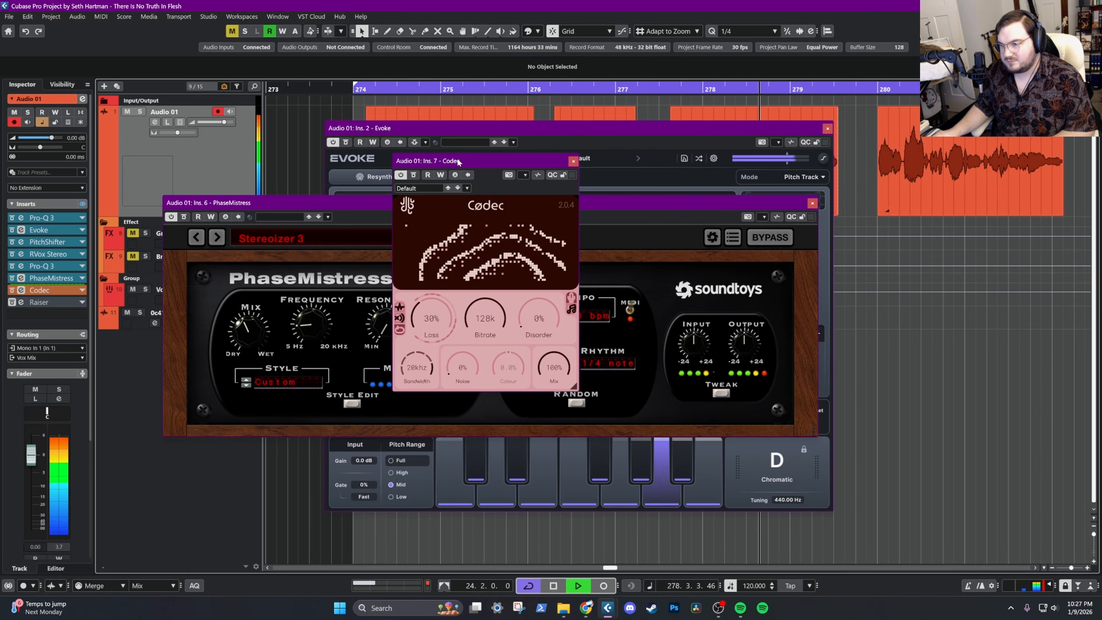
{"action": "key", "text": "space"}
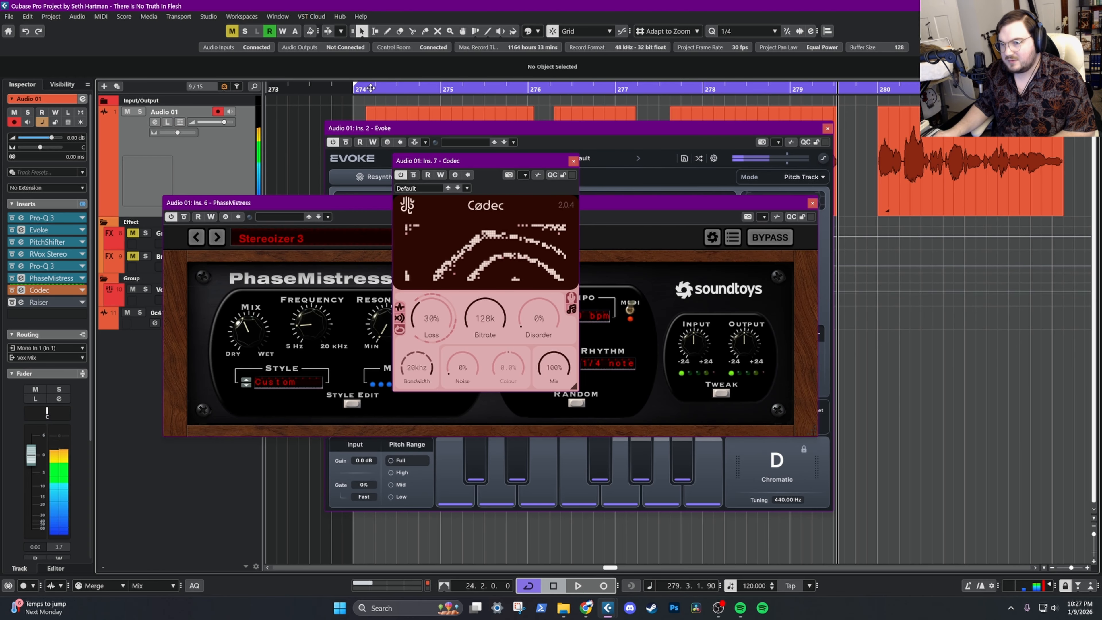
Audition the vocal from bar 274 with Codec's Loss raised to 78%, and return Loss to 30%
{"action": "left_click", "coordinate": [371, 88]}
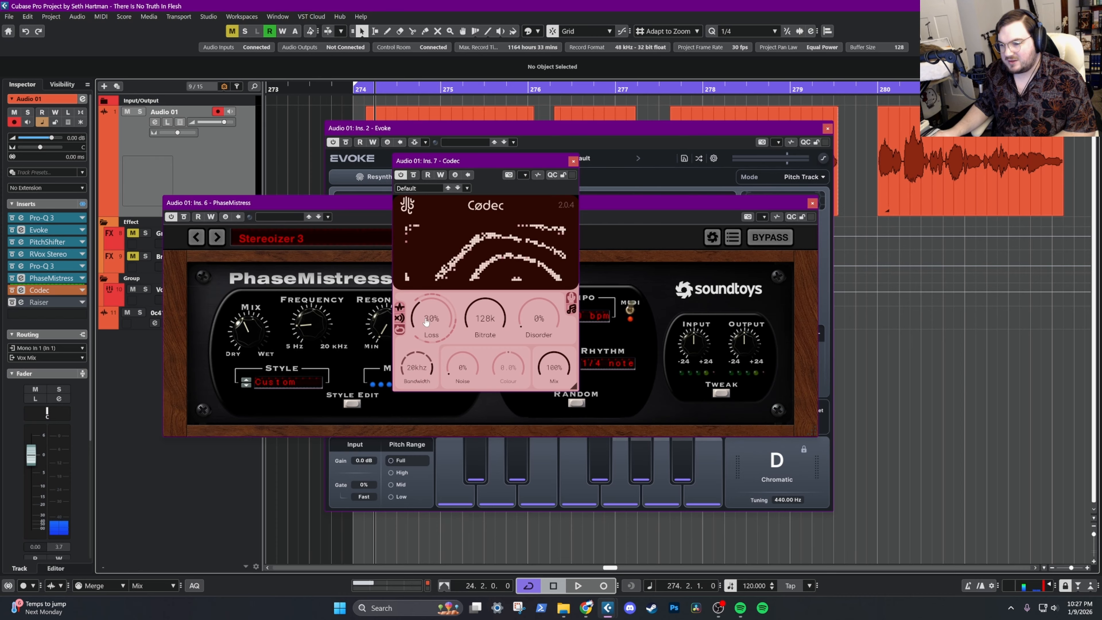
{"action": "left_click_drag", "start_coordinate": [427, 321], "coordinate": [427, 300]}
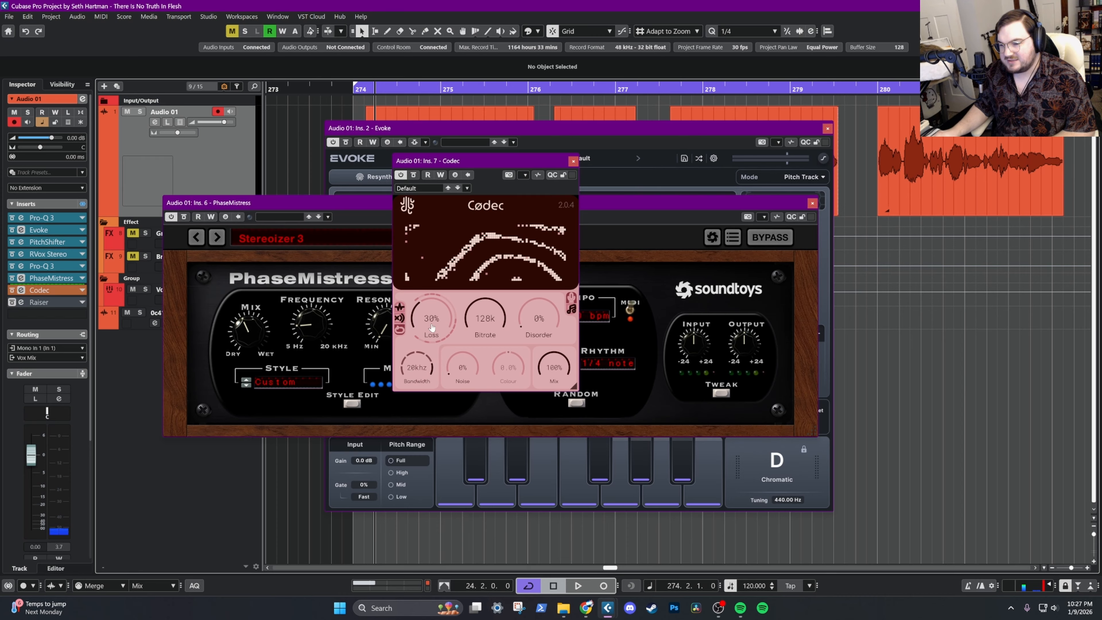
{"action": "left_click", "coordinate": [366, 89]}
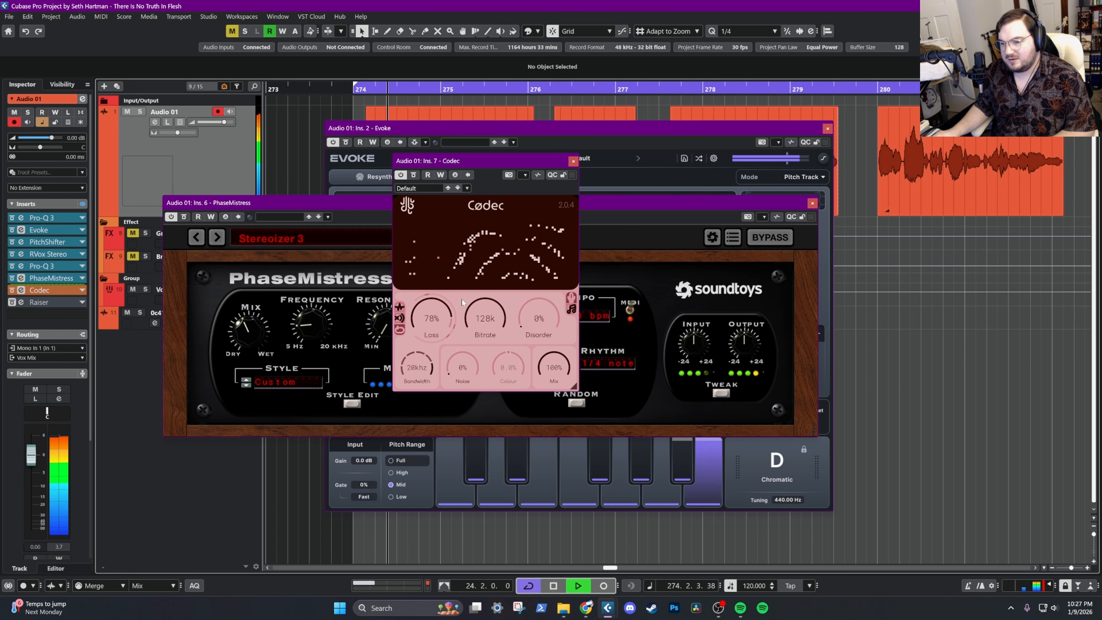
{"action": "left_click_drag", "start_coordinate": [427, 320], "coordinate": [428, 341]}
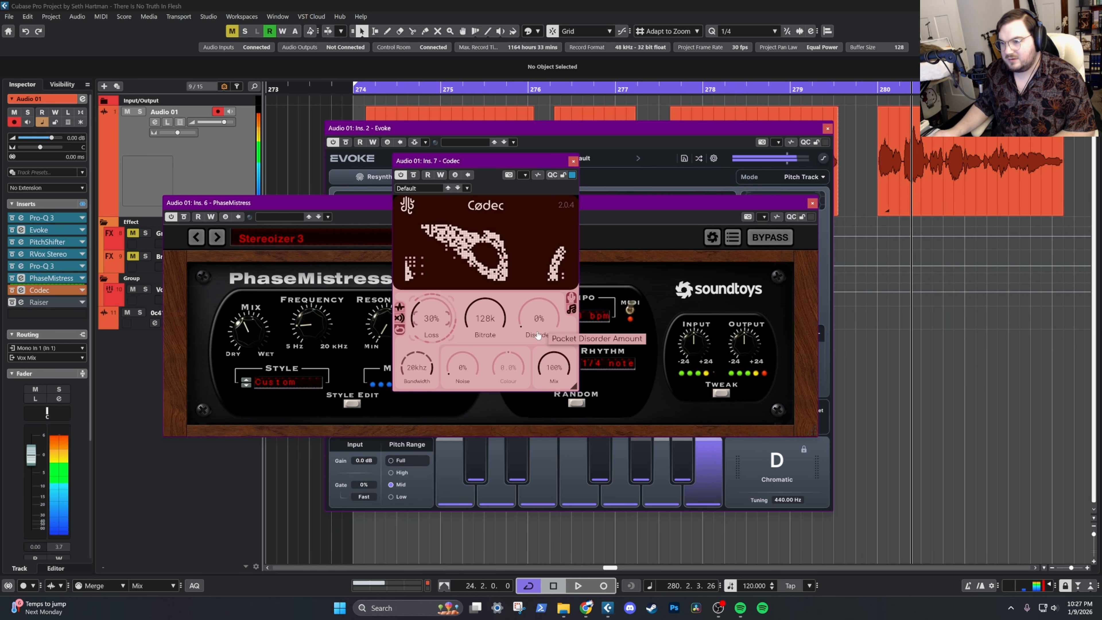
{"action": "left_click", "coordinate": [482, 279]}
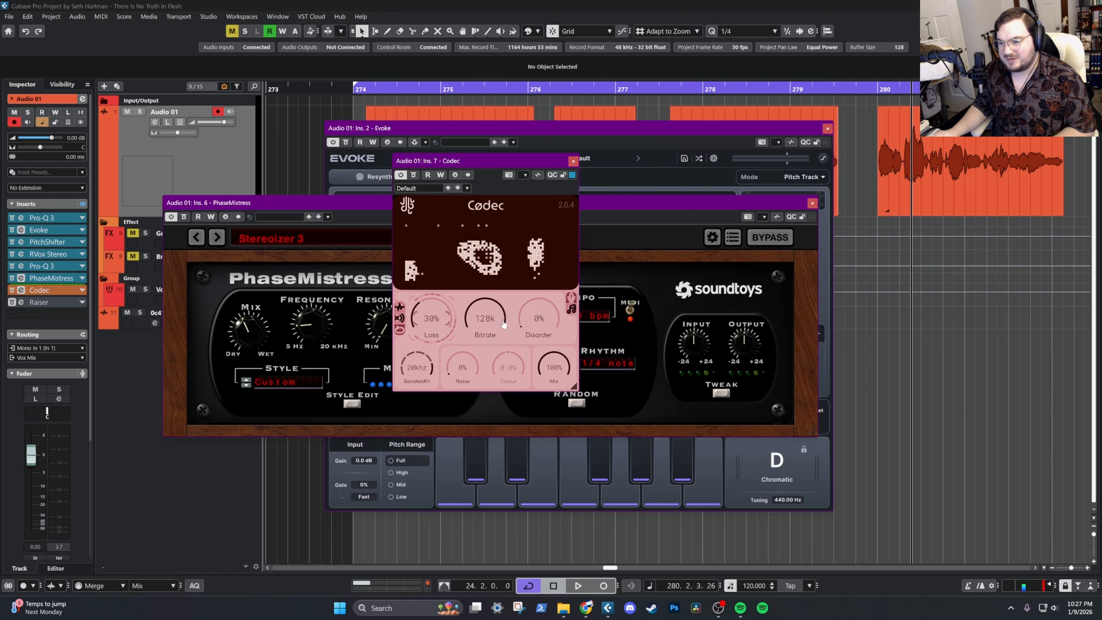
{"action": "left_click_drag", "start_coordinate": [492, 162], "coordinate": [508, 151]}
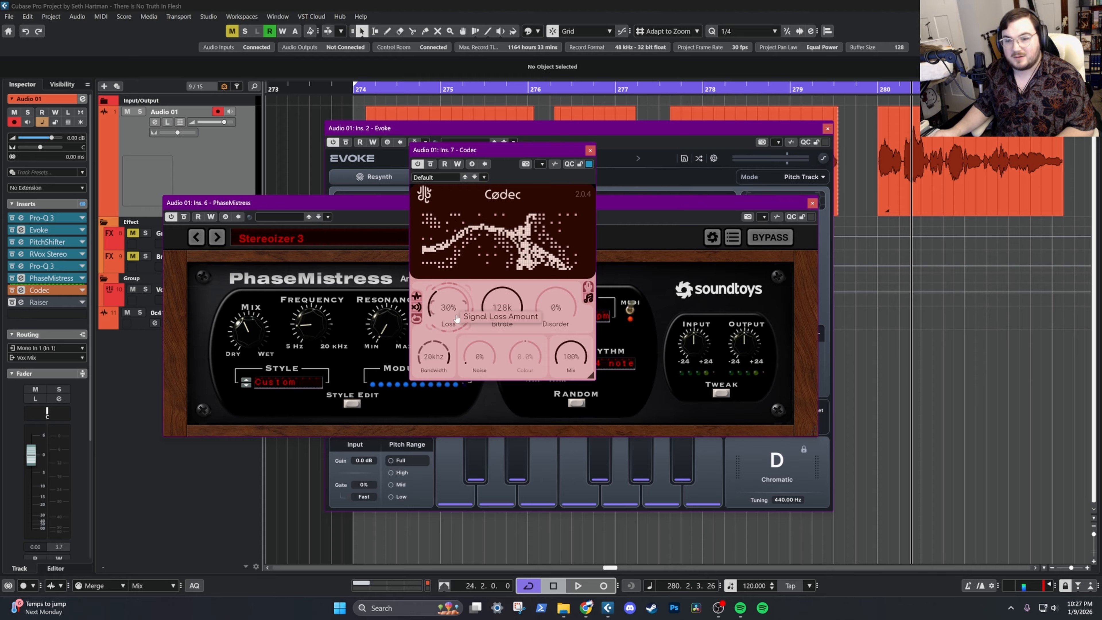
{"action": "left_click", "coordinate": [590, 150]}
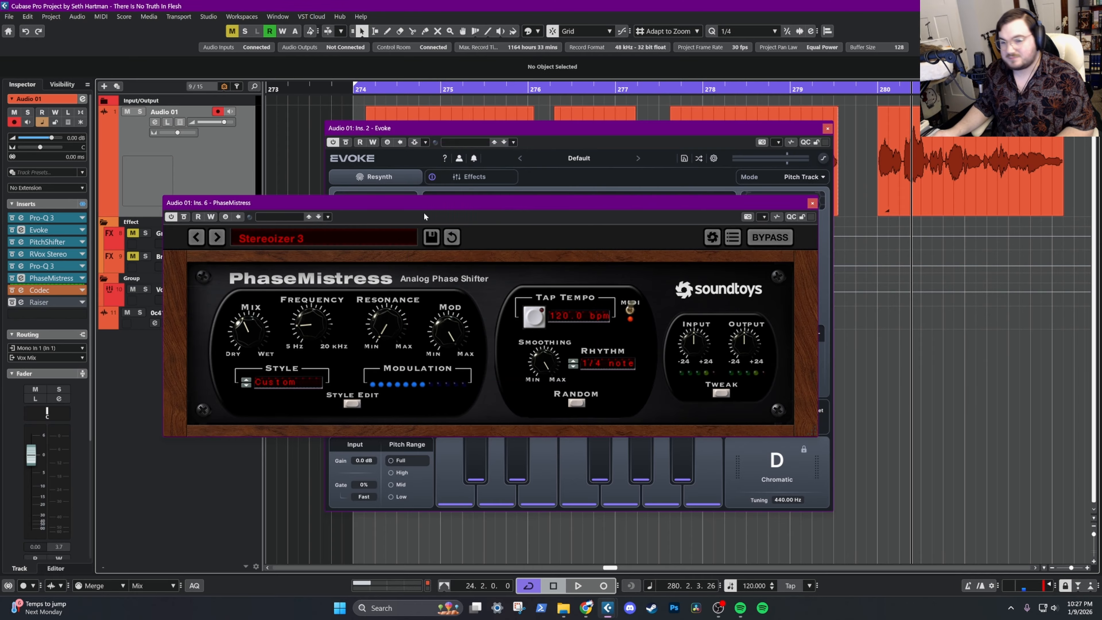
Reactivate the Raiser limiter at the end of Audio 01's insert chain and listen to the vocal from bar 274
{"action": "left_click", "coordinate": [13, 303]}
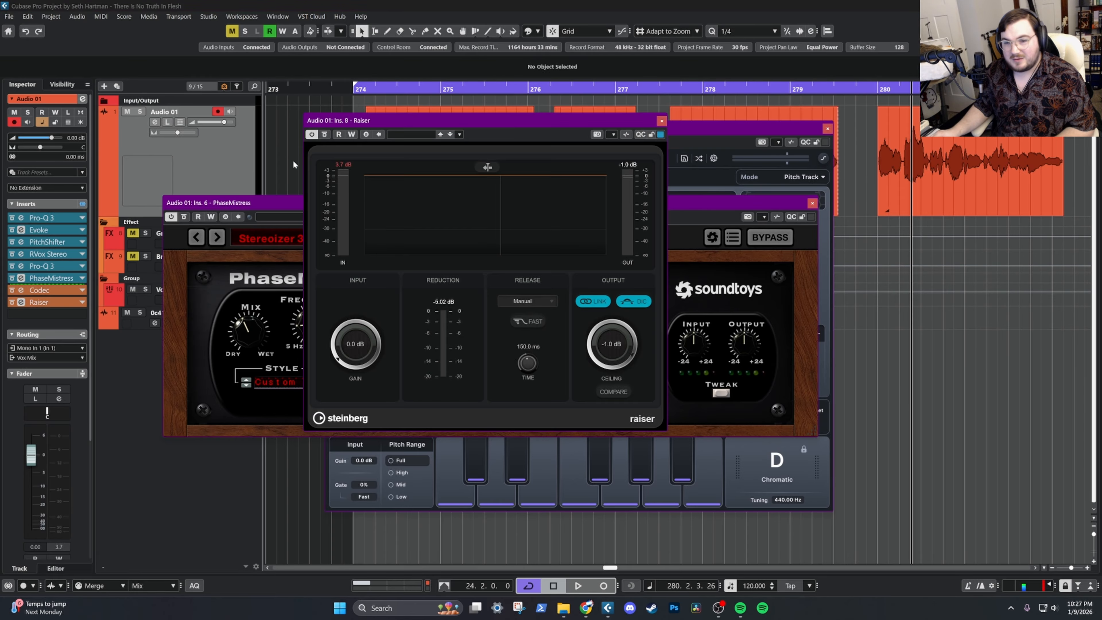
{"action": "left_click", "coordinate": [357, 90]}
{"action": "key", "text": "space"}
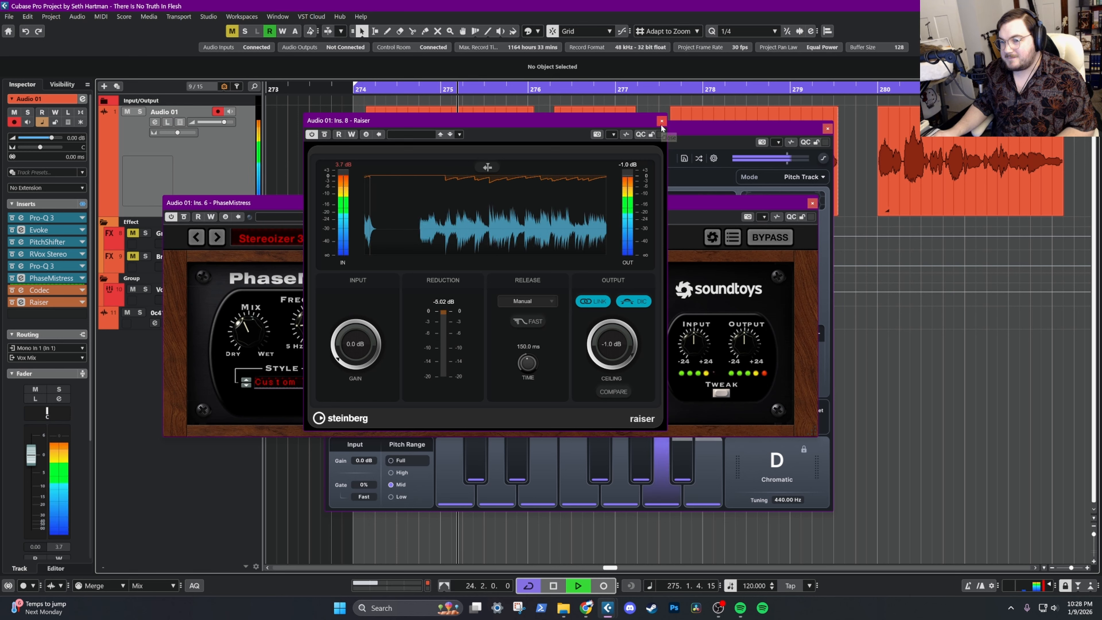
{"action": "key", "text": "space"}
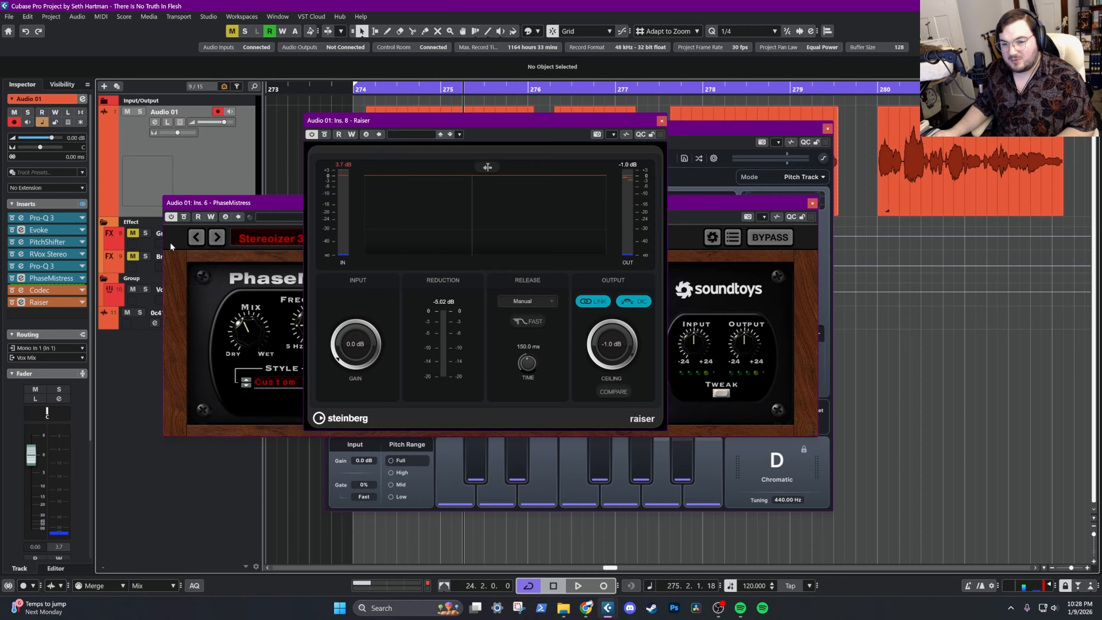
{"action": "left_click", "coordinate": [662, 121]}
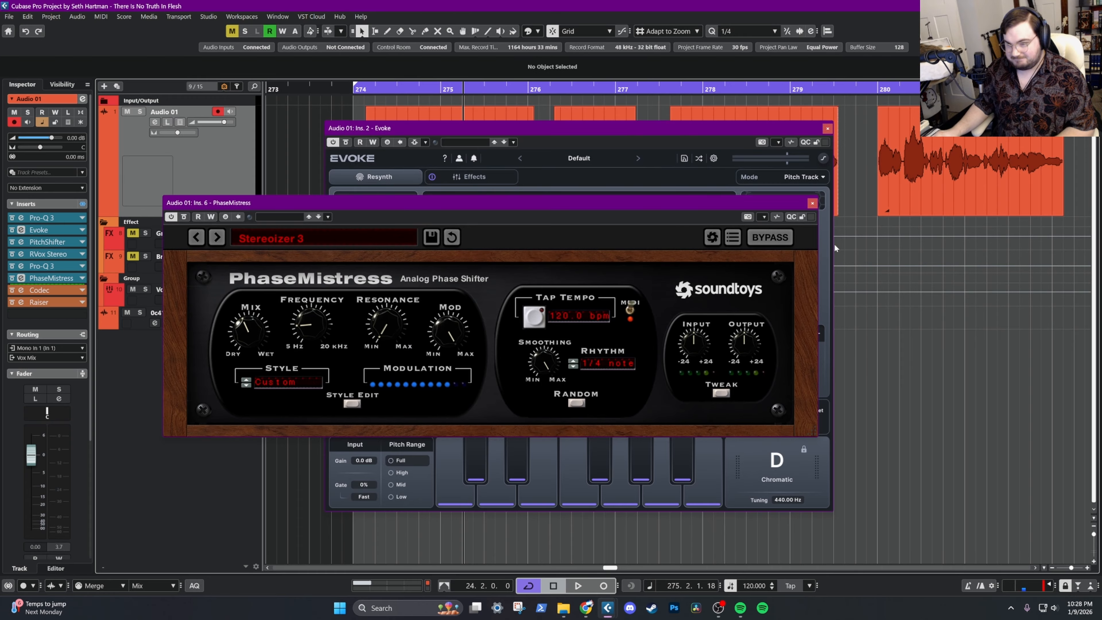
Unmute the Gnarly Bot effect channel and isolate its Speakers insert by bypassing V-Clip and Pro-Q 3
{"action": "left_click", "coordinate": [209, 247]}
{"action": "left_click", "coordinate": [133, 233]}
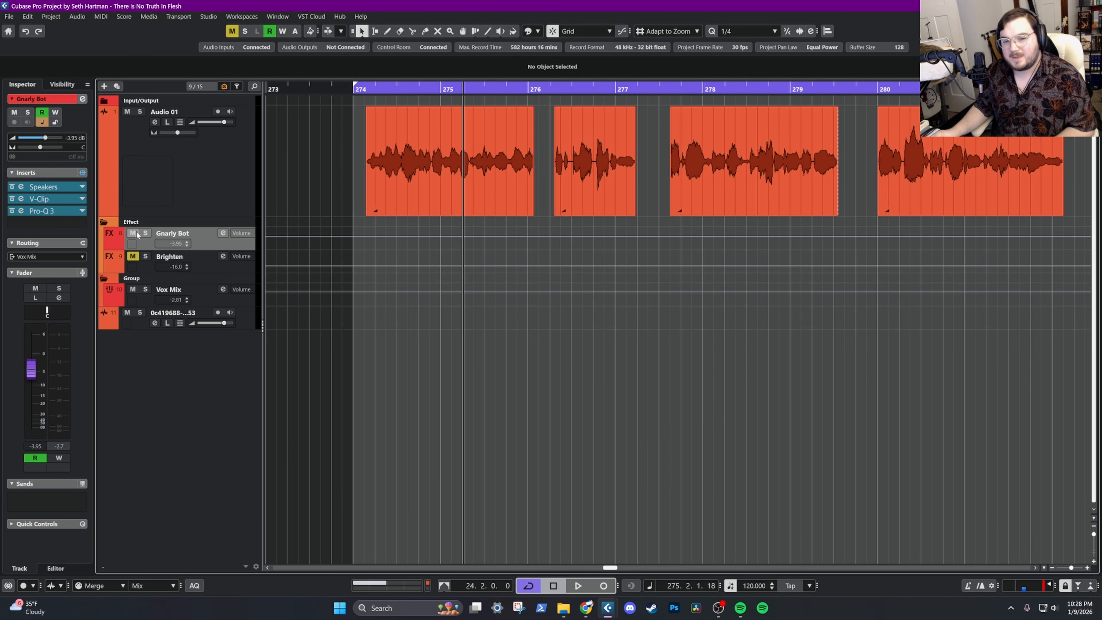
{"action": "left_click", "coordinate": [368, 93]}
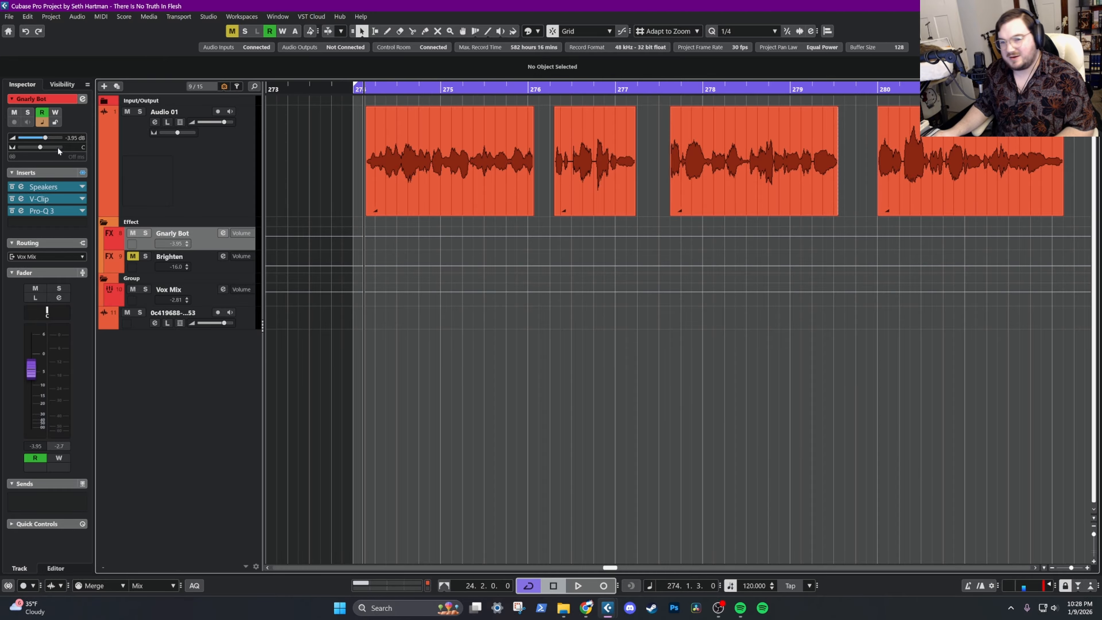
{"action": "left_click", "coordinate": [54, 187]}
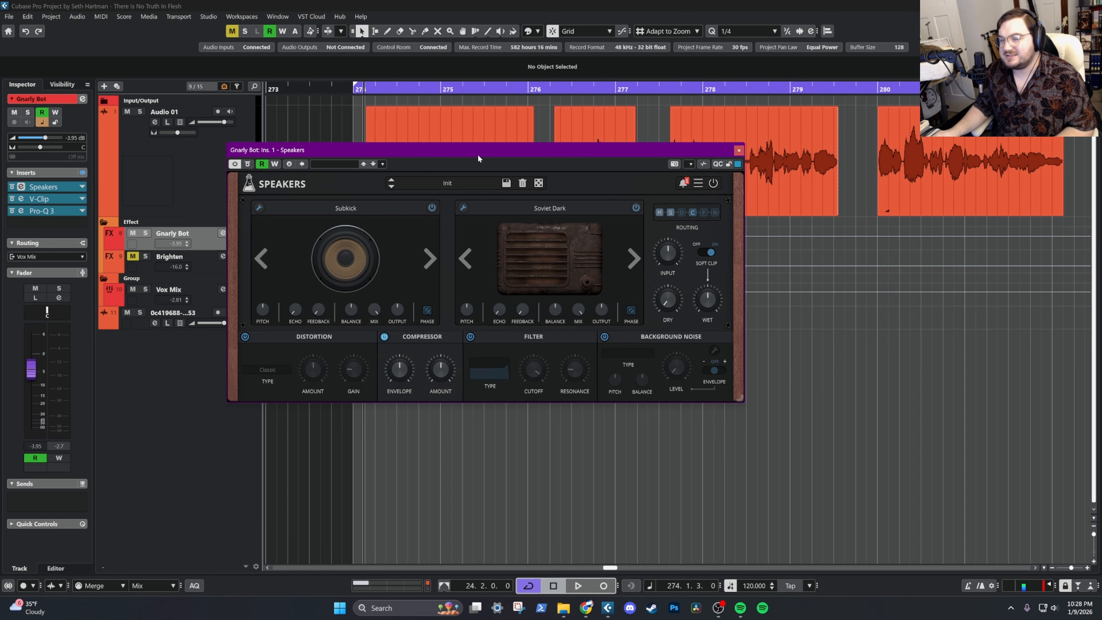
{"action": "left_click_drag", "start_coordinate": [478, 150], "coordinate": [534, 221]}
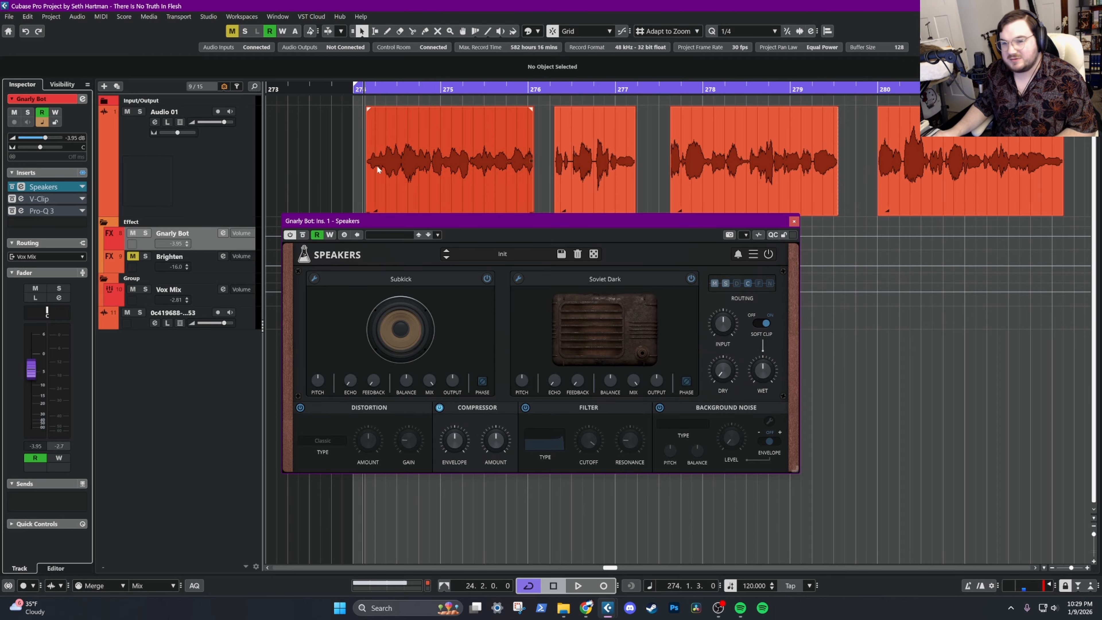
Play the vocal from bar 274 and compare it with Speakers active and bypassed on Gnarly Bot
{"action": "key", "text": "space"}
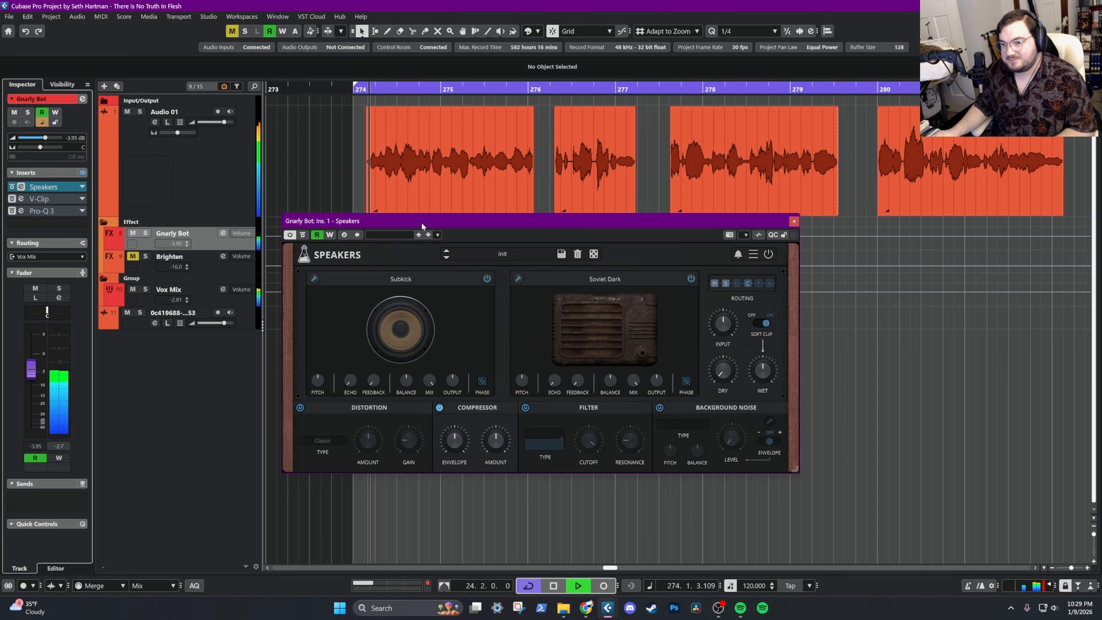
{"action": "left_click", "coordinate": [303, 235]}
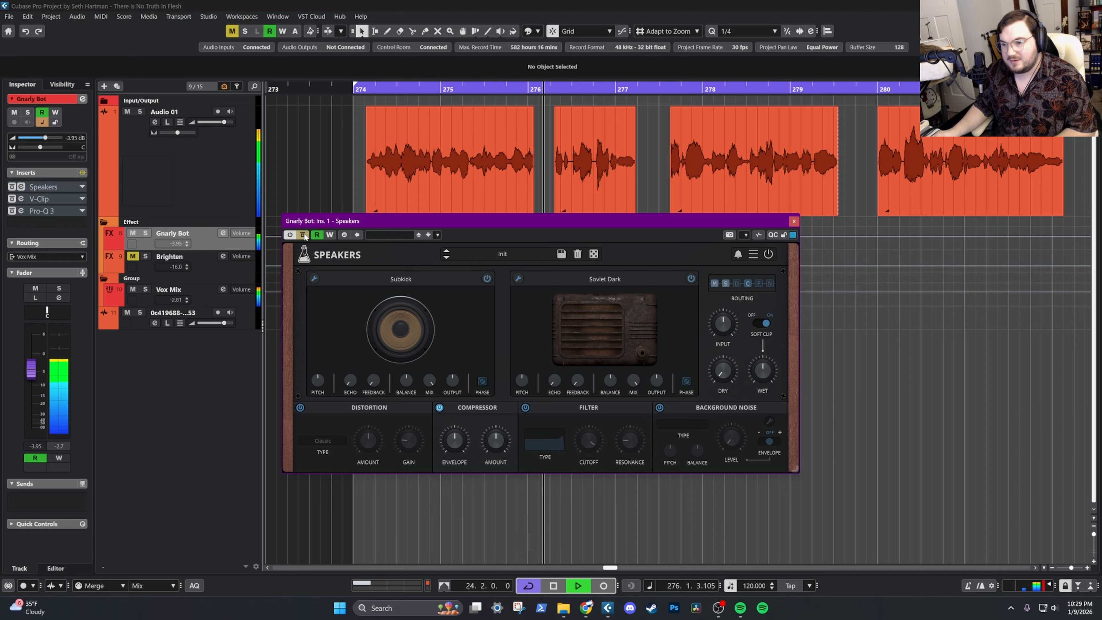
{"action": "left_click", "coordinate": [305, 238]}
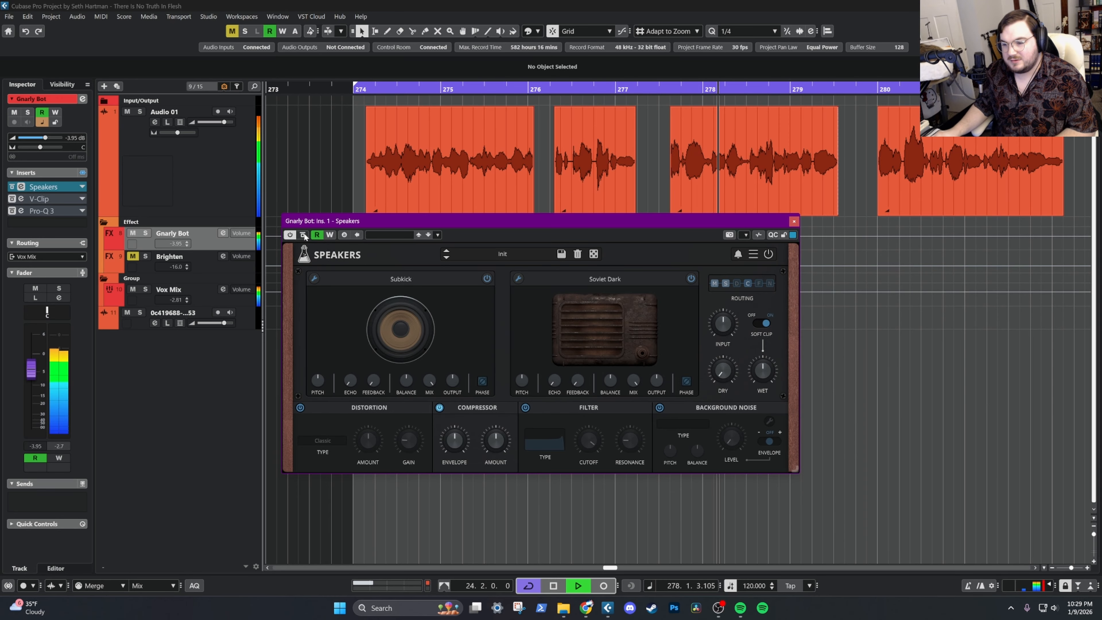
{"action": "left_click", "coordinate": [304, 235]}
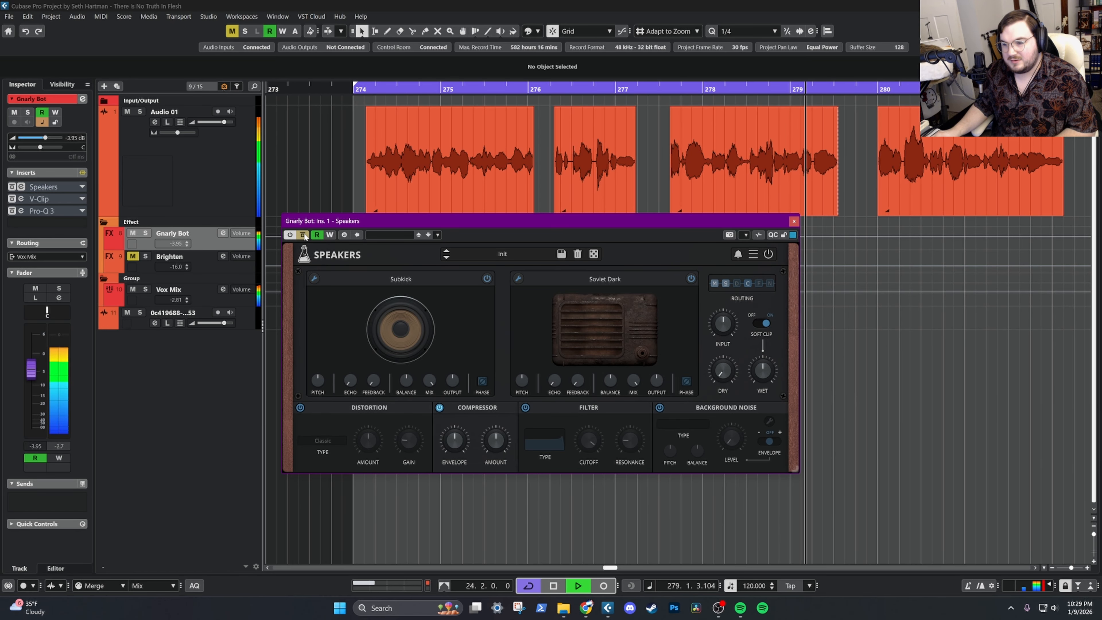
{"action": "key", "text": "space"}
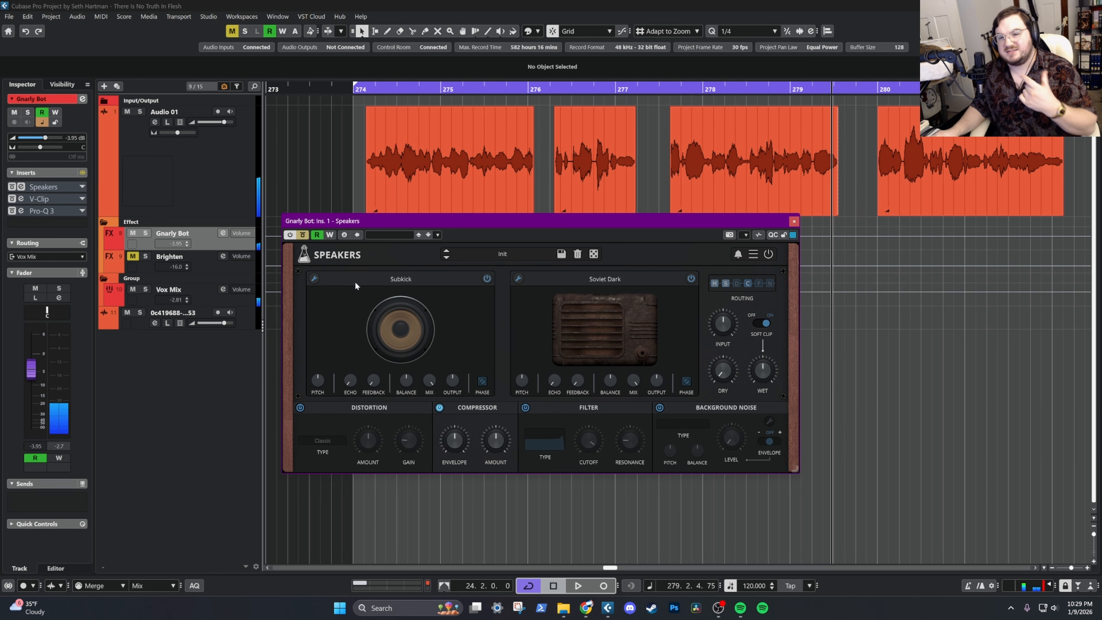
Repeat the Speakers comparison from bar 274, leave the effect active, and close its window
{"action": "left_click_drag", "start_coordinate": [409, 221], "coordinate": [401, 203]}
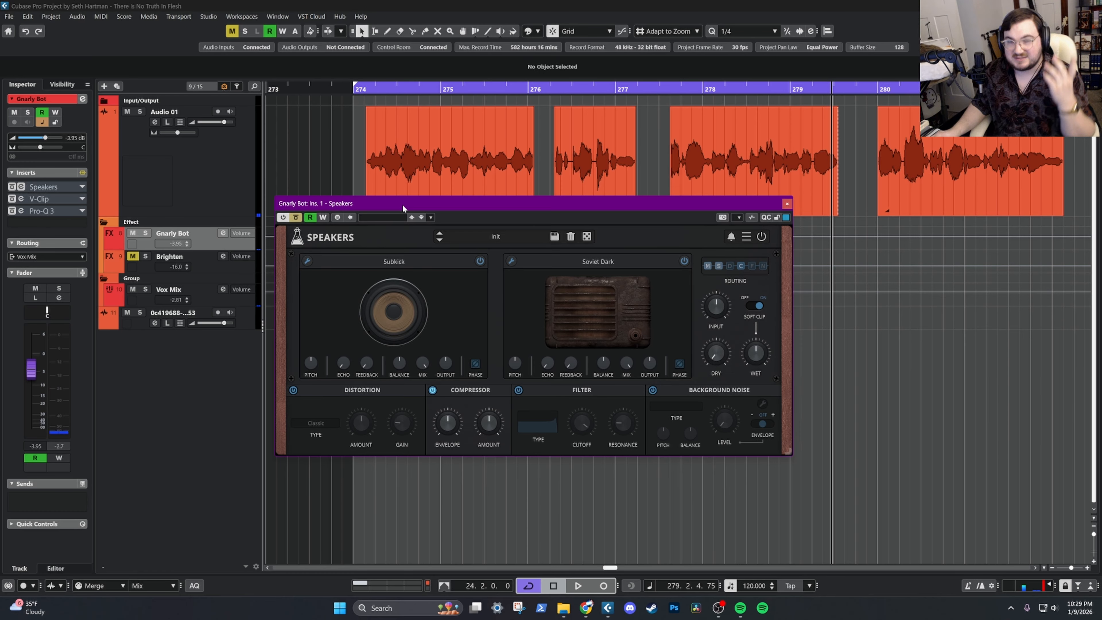
{"action": "left_click", "coordinate": [365, 90]}
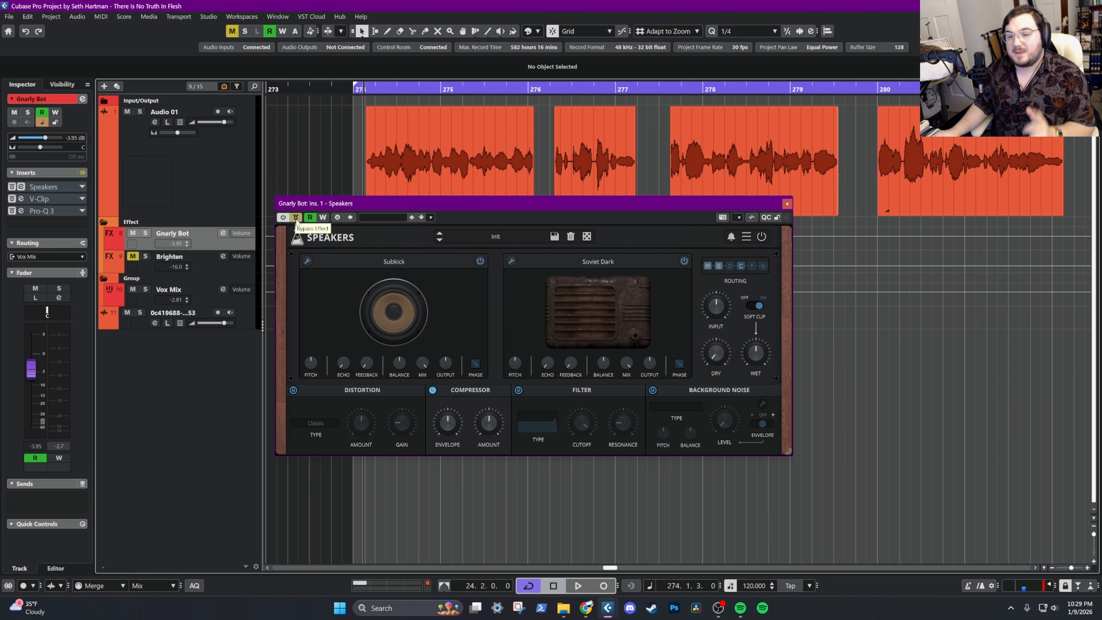
{"action": "left_click", "coordinate": [296, 218]}
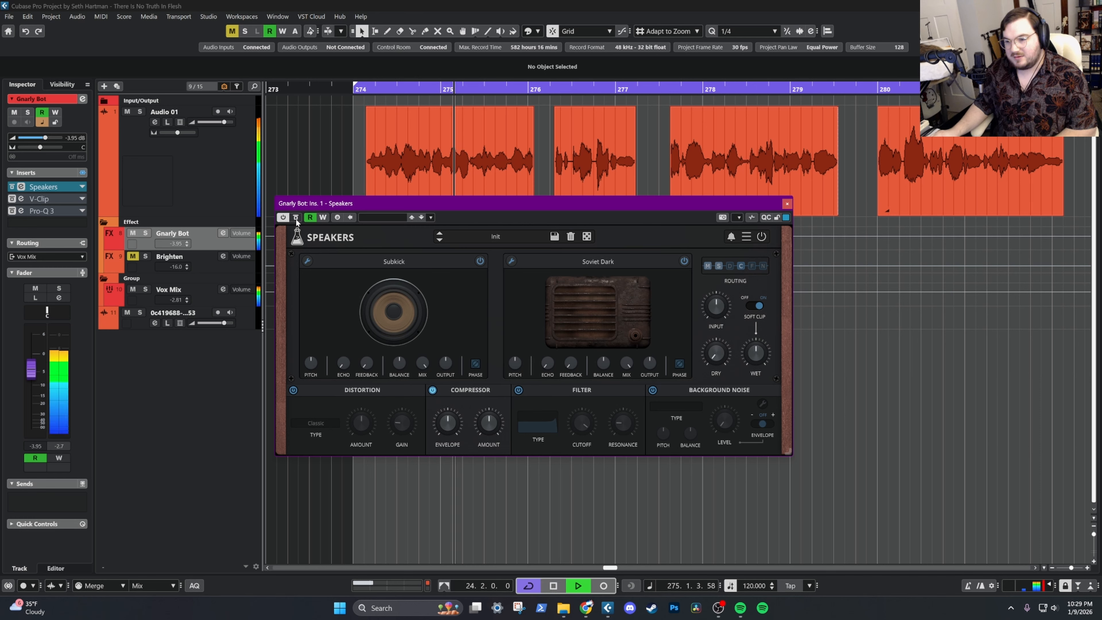
{"action": "left_click", "coordinate": [296, 218]}
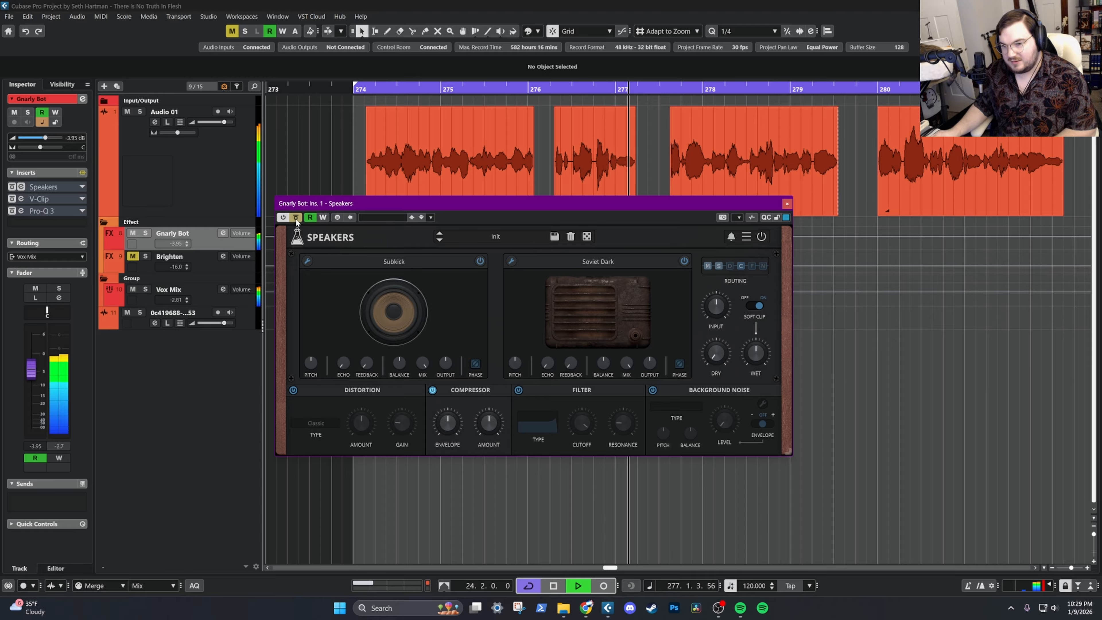
{"action": "key", "text": "space"}
{"action": "left_click", "coordinate": [295, 218]}
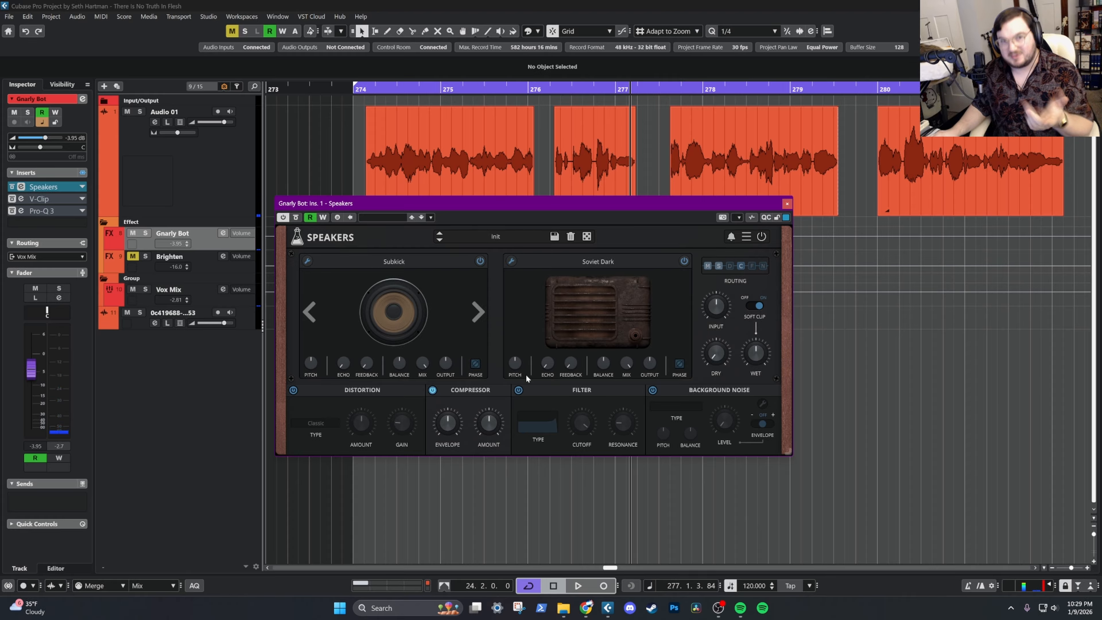
{"action": "mouse_move", "coordinate": [593, 326]}
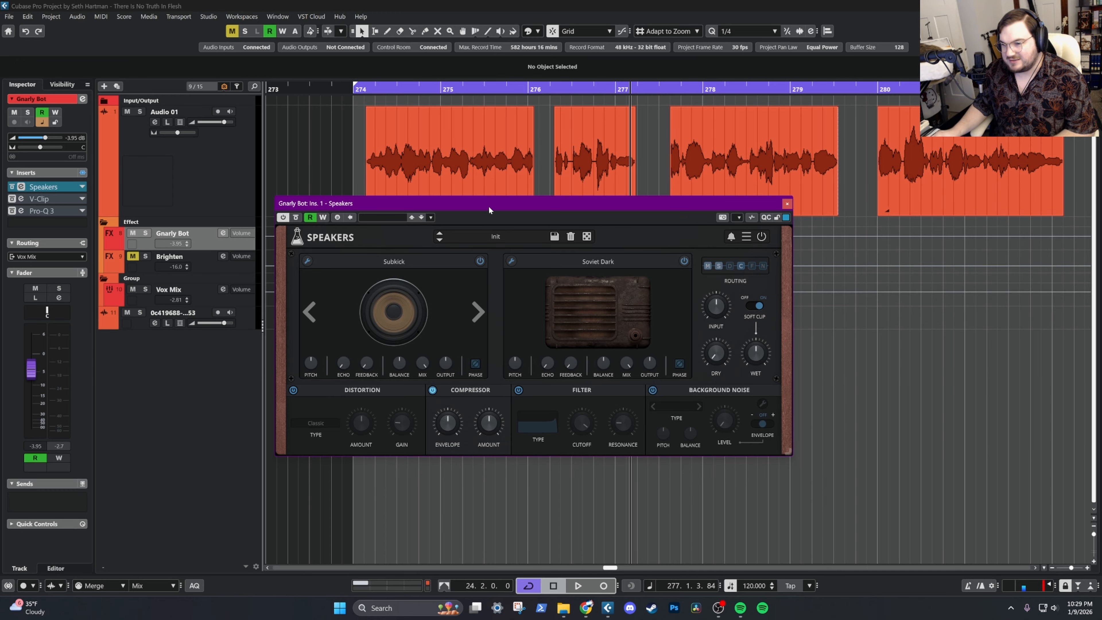
{"action": "left_click_drag", "start_coordinate": [489, 210], "coordinate": [514, 228]}
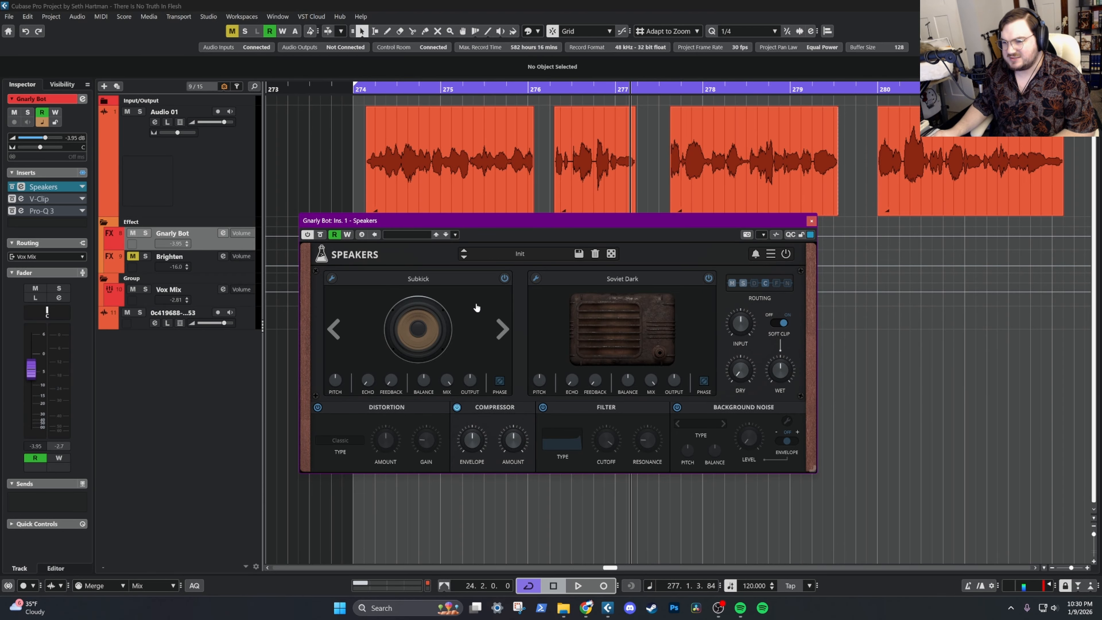
{"action": "left_click", "coordinate": [812, 221]}
Reactivate V-Clip on Gnarly Bot, open its window, and compare the vocal from bar 274 with the clipper active and bypassed
{"action": "left_click", "coordinate": [12, 200]}
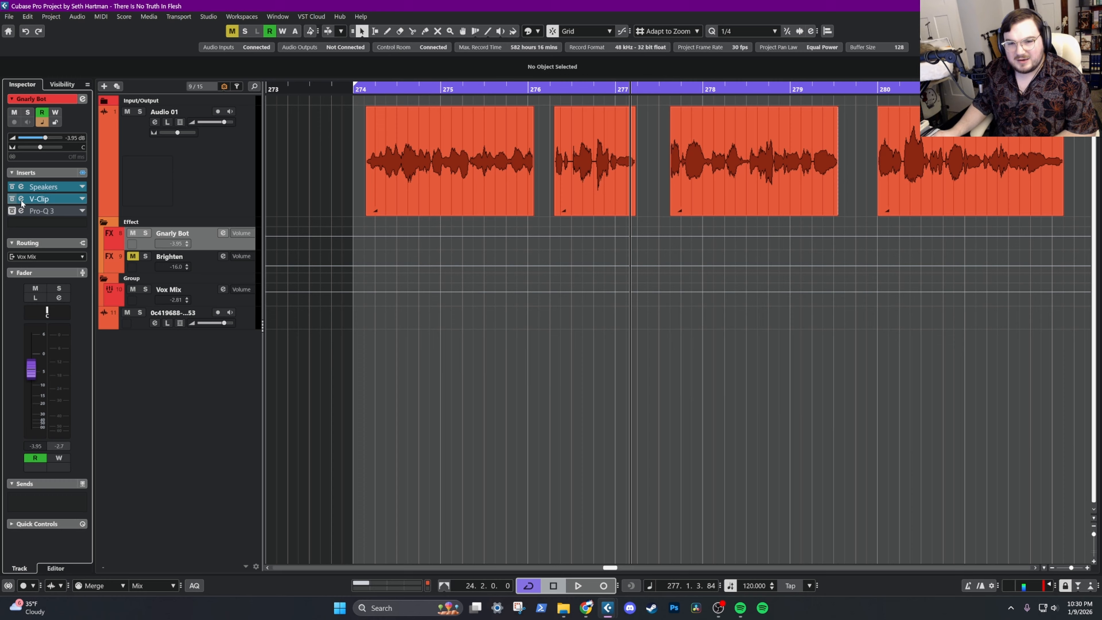
{"action": "left_click", "coordinate": [39, 201]}
{"action": "left_click", "coordinate": [368, 89]}
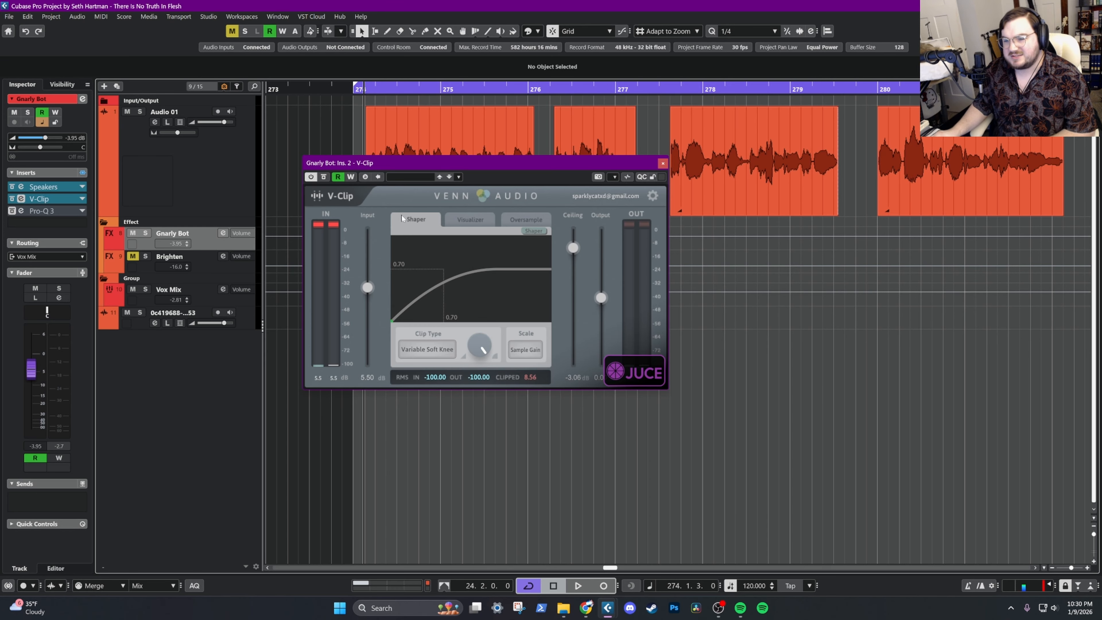
{"action": "key", "text": "space"}
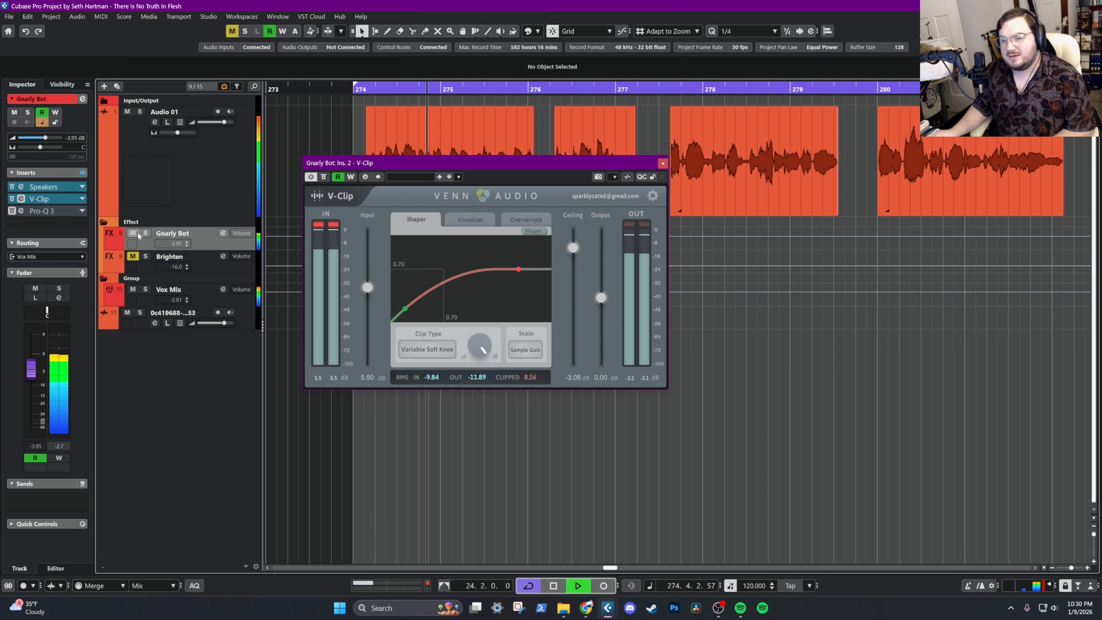
{"action": "left_click", "coordinate": [13, 199]}
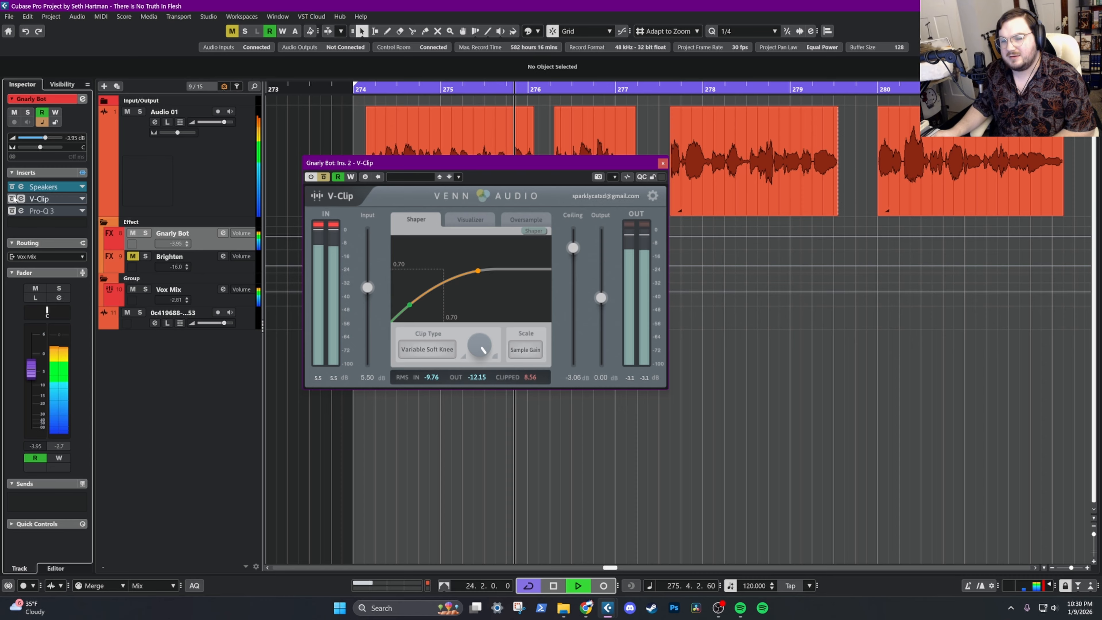
{"action": "left_click", "coordinate": [12, 199]}
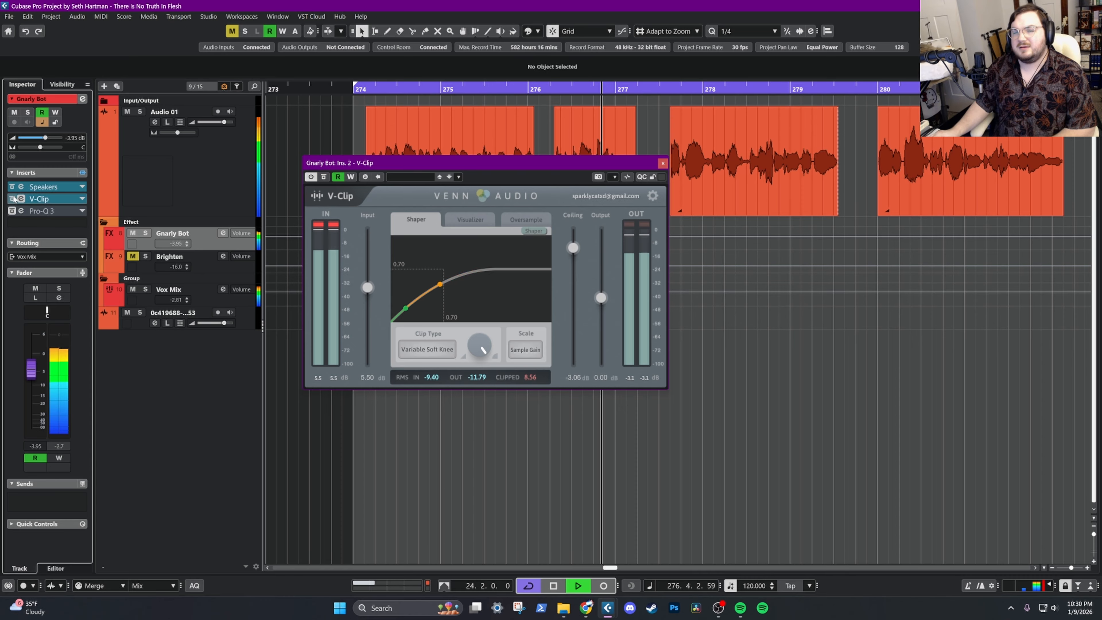
Reactivate Pro-Q 3 on Gnarly Bot and listen to the vocal, replaying it from bar 274
{"action": "left_click", "coordinate": [12, 211]}
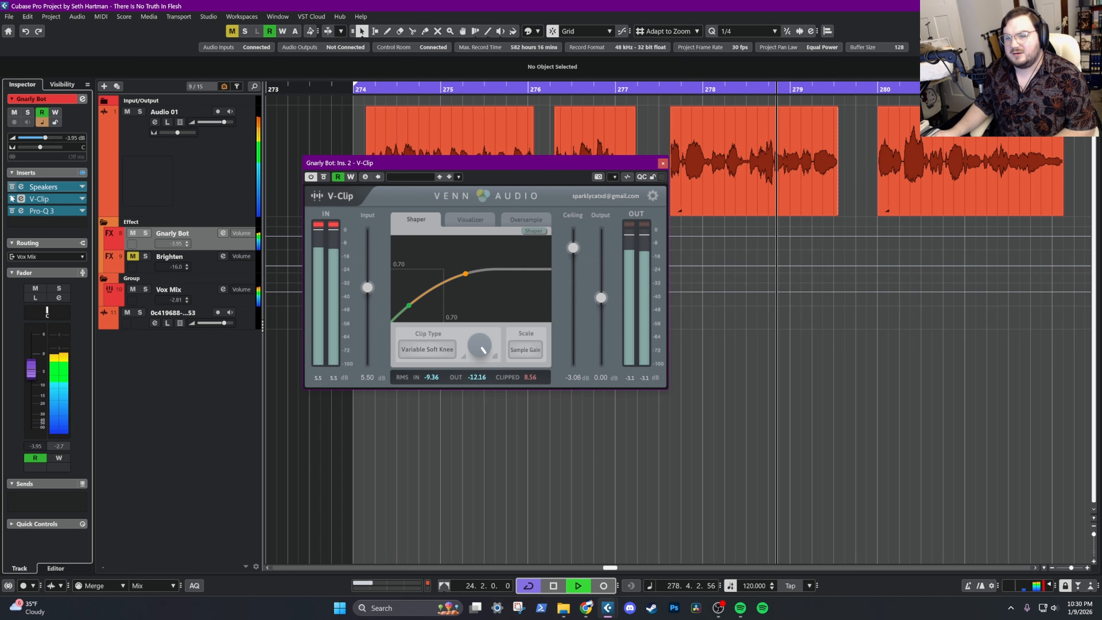
{"action": "key", "text": "space"}
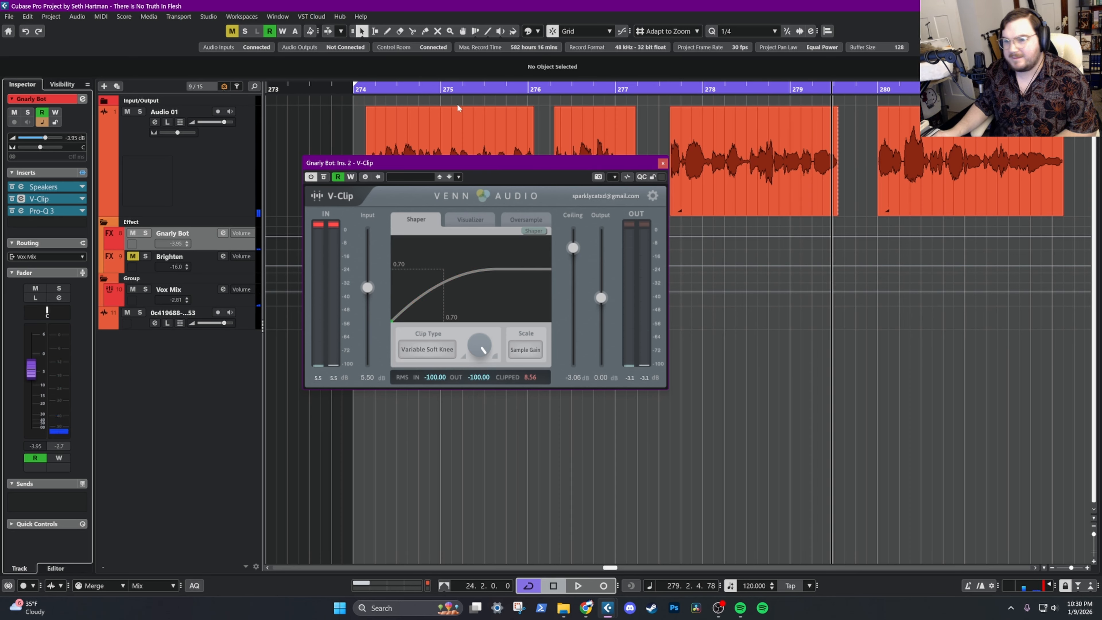
{"action": "left_click", "coordinate": [376, 89]}
{"action": "left_click", "coordinate": [207, 173]}
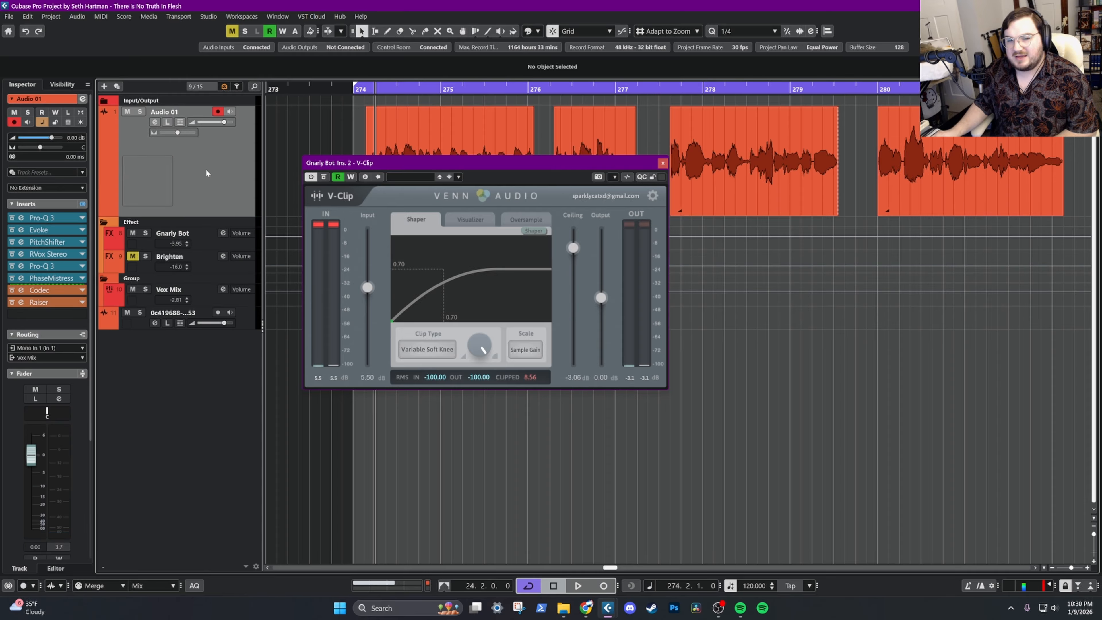
{"action": "left_click", "coordinate": [197, 249]}
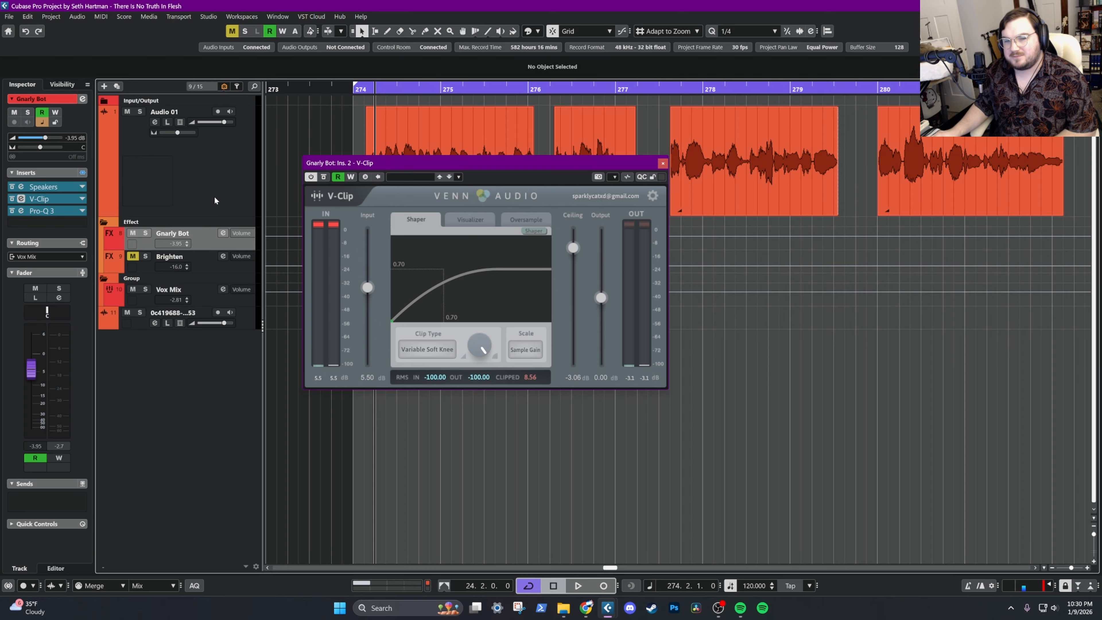
{"action": "key", "text": "space"}
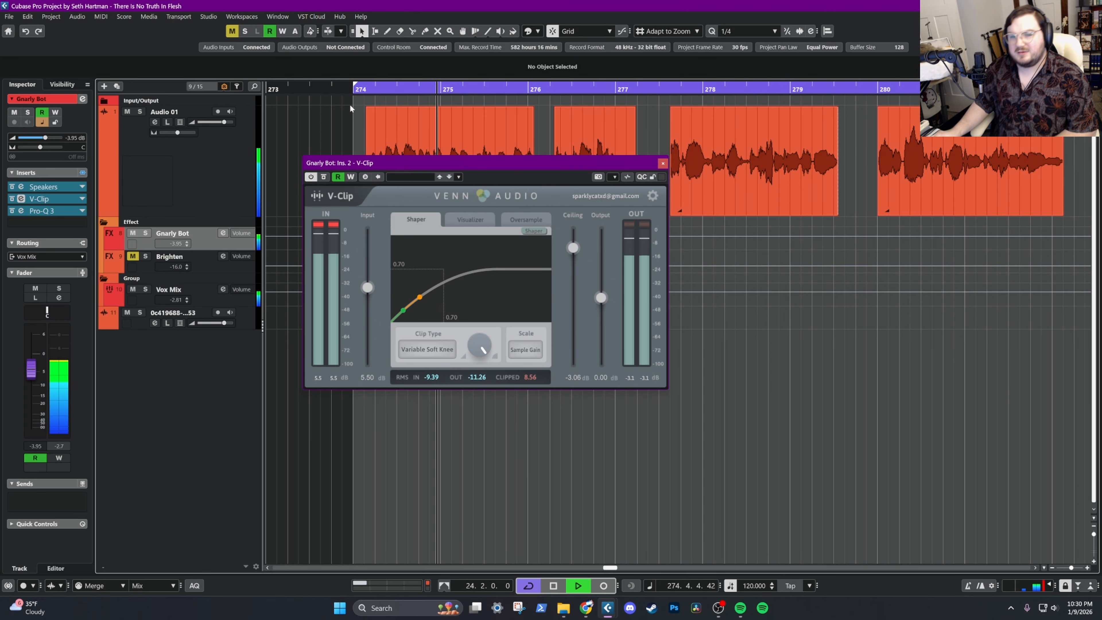
{"action": "key", "text": "space"}
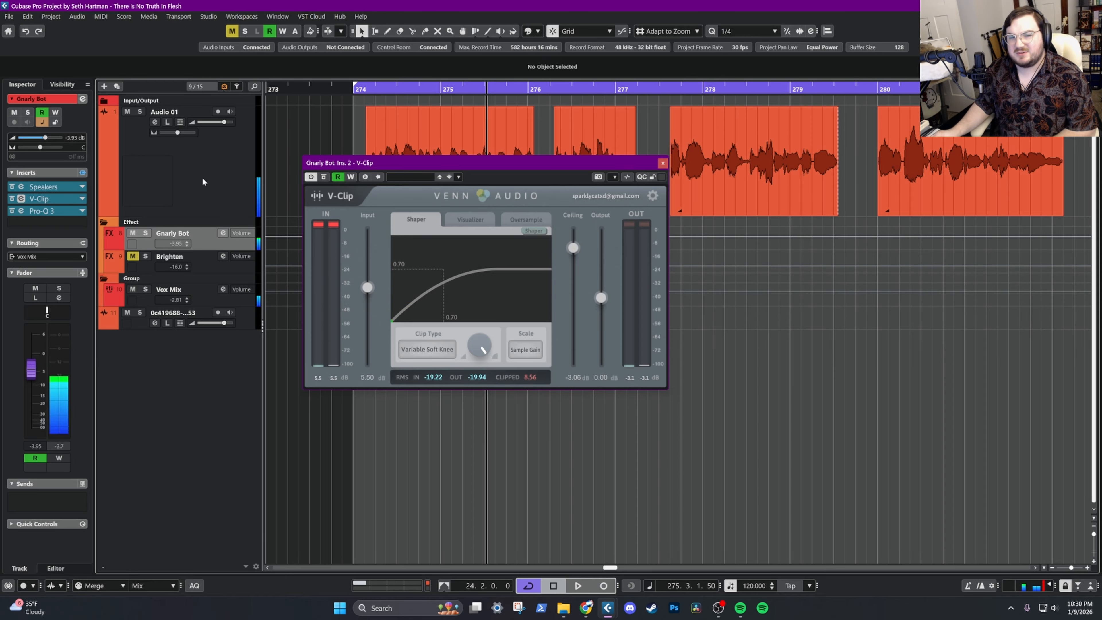
Play the vocal from bar 274 and compare it with Gnarly Bot's whole insert chain active and bypassed
{"action": "left_click", "coordinate": [363, 90]}
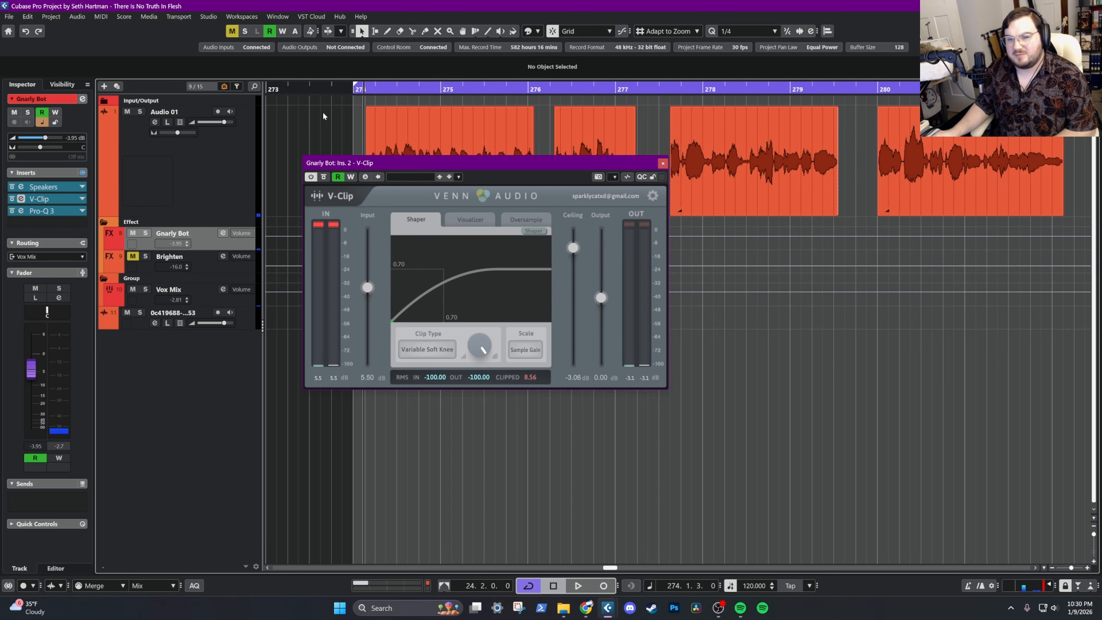
{"action": "key", "text": "space"}
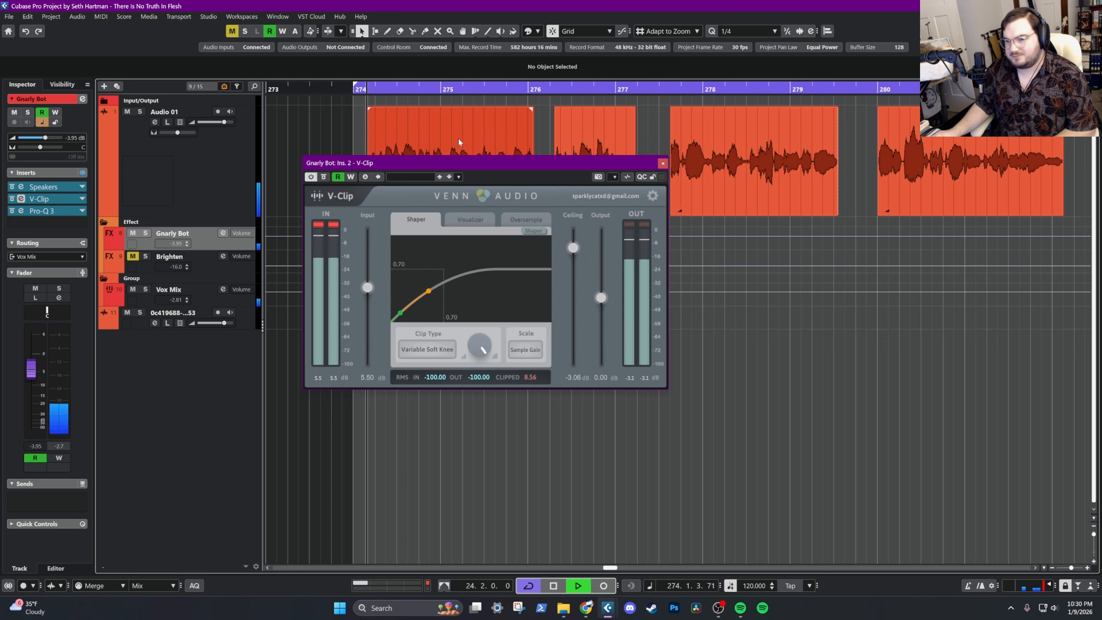
{"action": "left_click", "coordinate": [83, 173]}
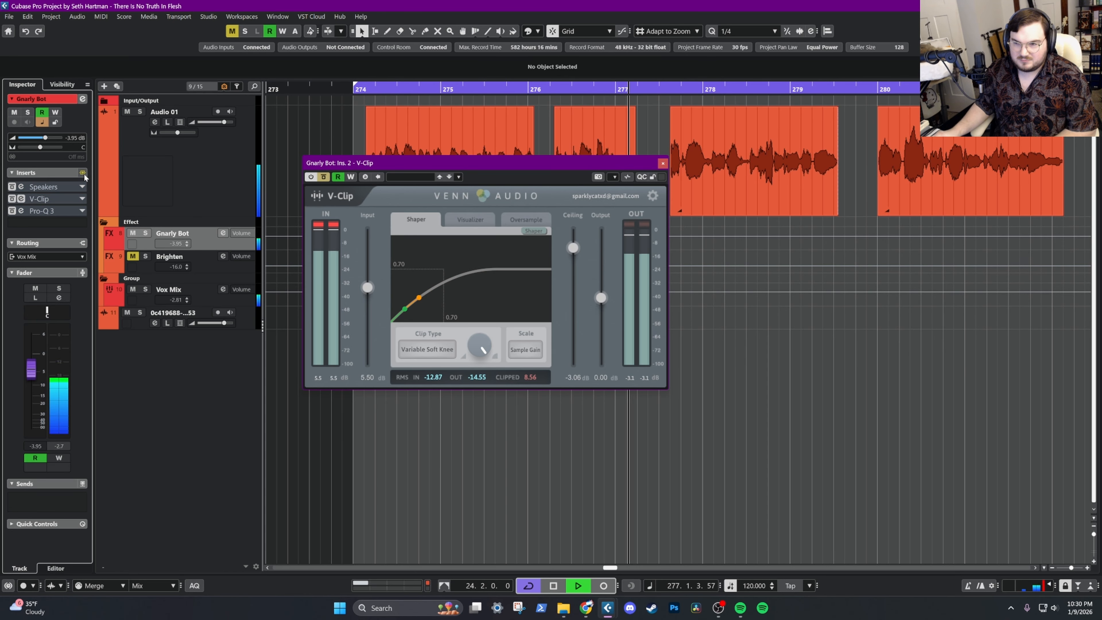
{"action": "left_click", "coordinate": [82, 172]}
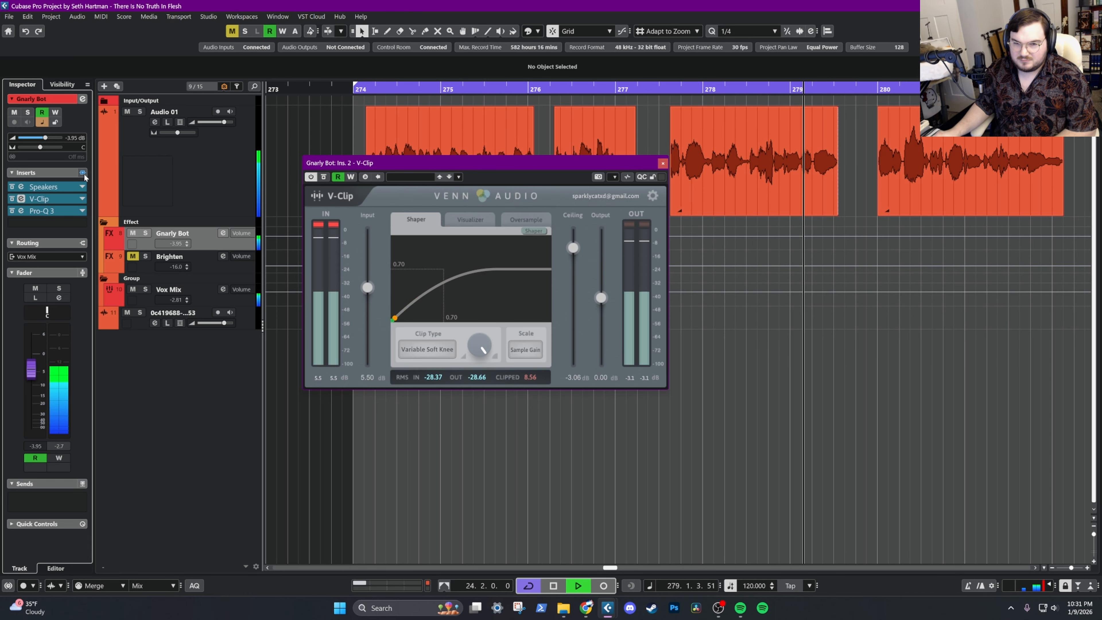
{"action": "key", "text": "space"}
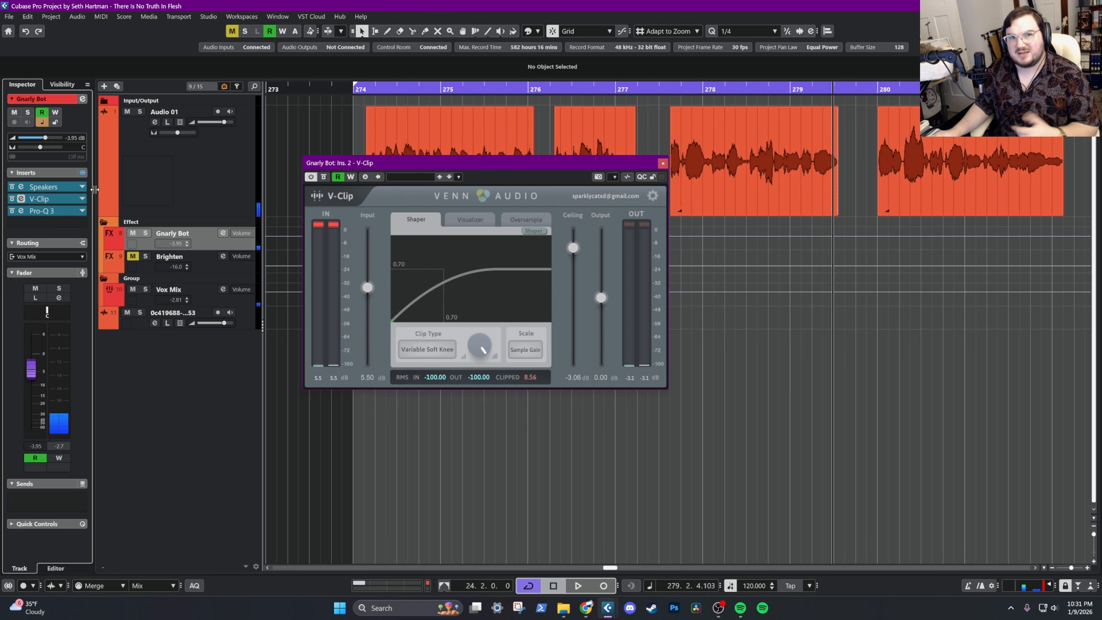
Reactivate the whole insert chain on the Vox Mix group and inspect its bx_subsynth insert
{"action": "left_click", "coordinate": [200, 298]}
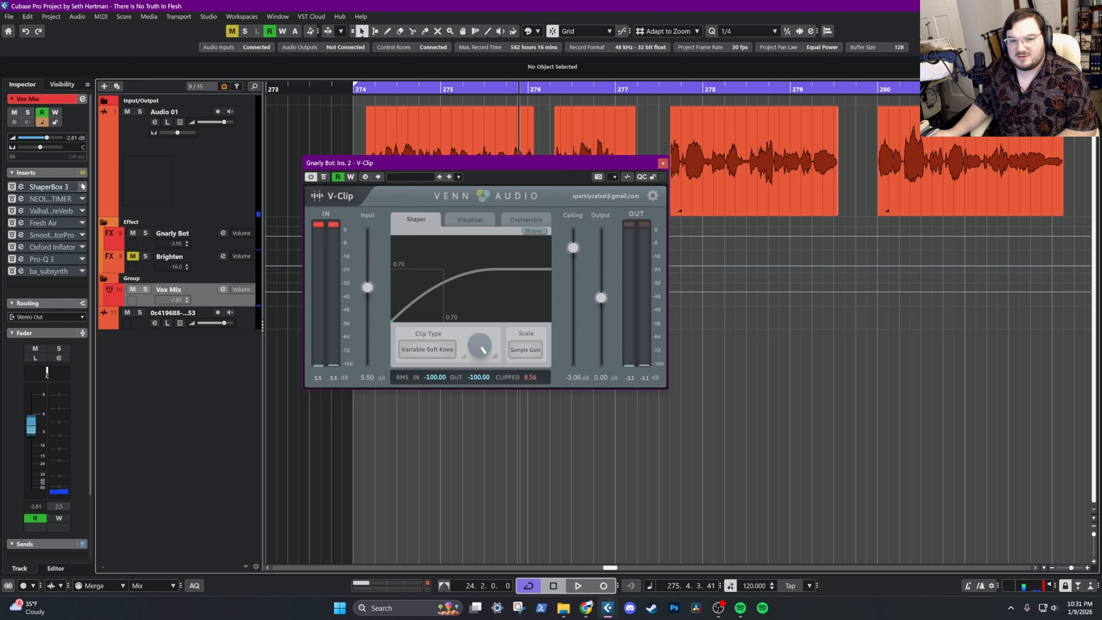
{"action": "left_click", "coordinate": [83, 173]}
{"action": "left_click", "coordinate": [364, 88]}
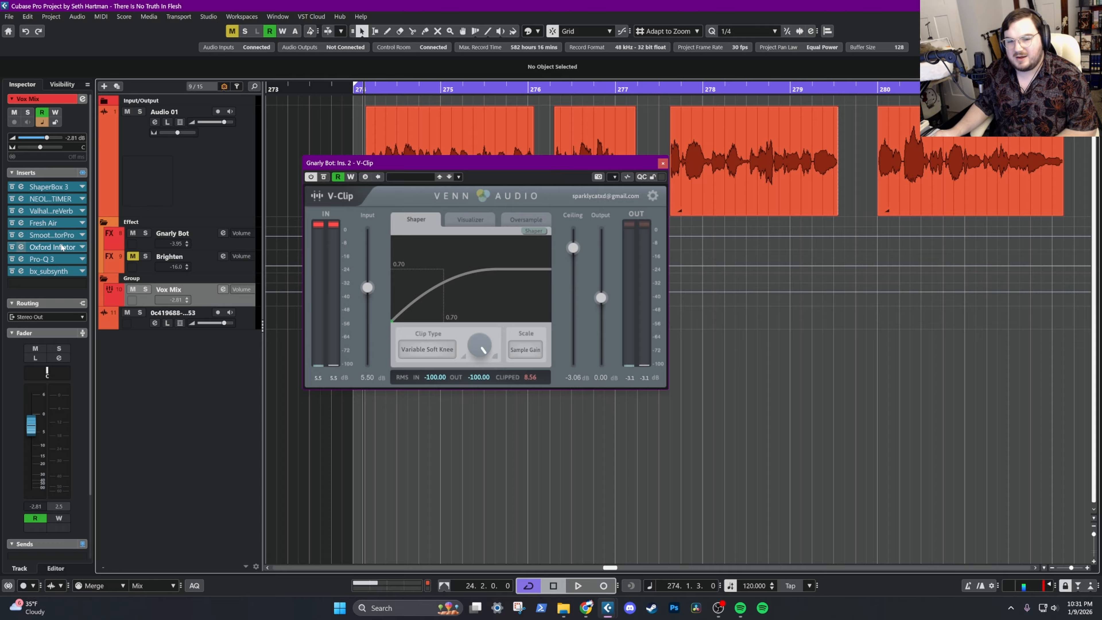
{"action": "left_click", "coordinate": [47, 271]}
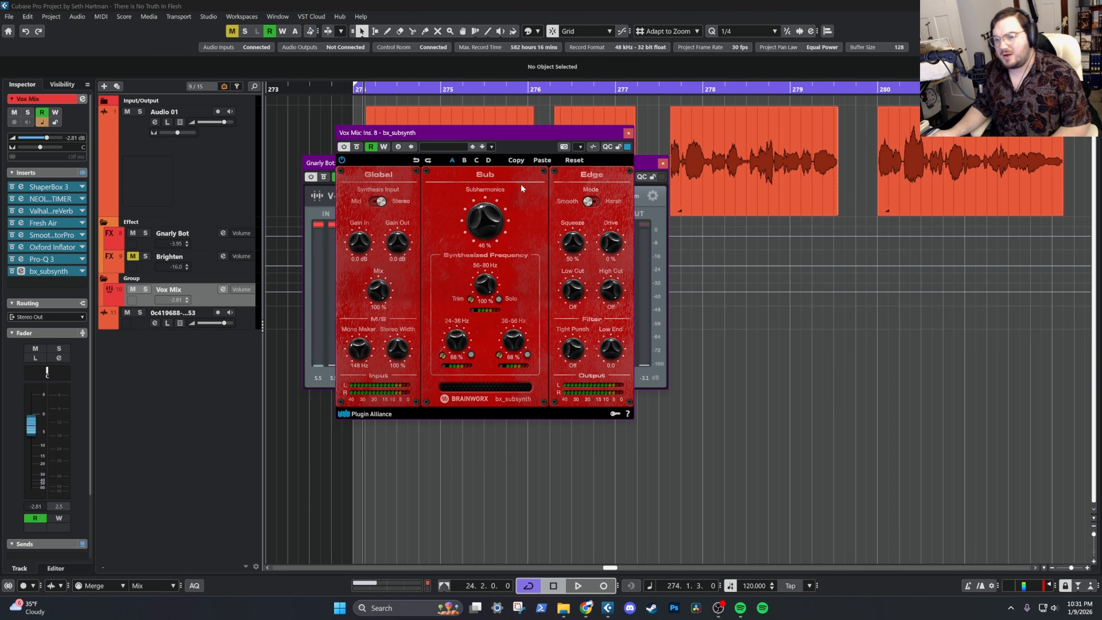
{"action": "left_click", "coordinate": [56, 201]}
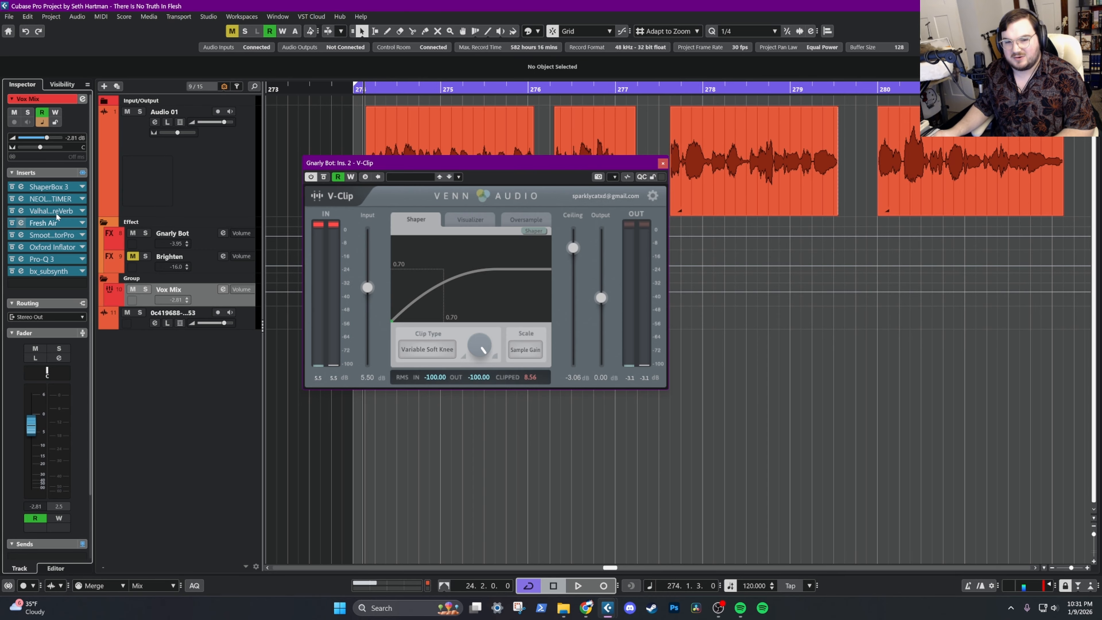
Open ShaperBox 3 on Vox Mix with the track's modulators shown, move its window clear, and close V-Clip
{"action": "left_click", "coordinate": [55, 189]}
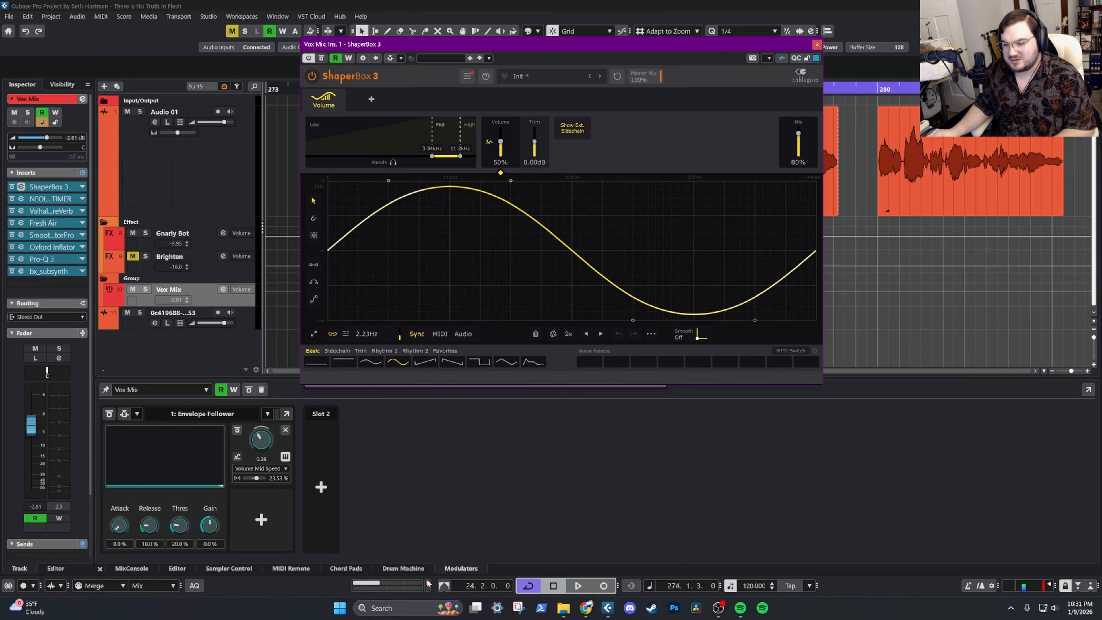
{"action": "left_click_drag", "start_coordinate": [514, 51], "coordinate": [683, 60]}
{"action": "left_click", "coordinate": [478, 166]}
{"action": "left_click", "coordinate": [662, 163]}
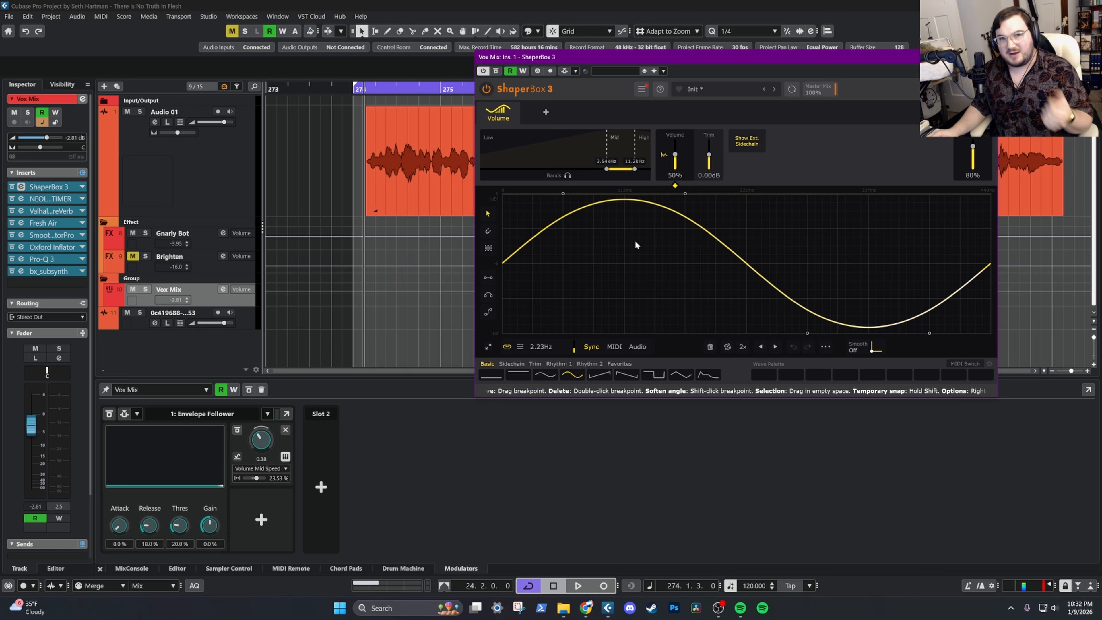
Play the vocal from bar 274 and compare ShaperBox 3's mid band soloed with the full signal
{"action": "key", "text": "space"}
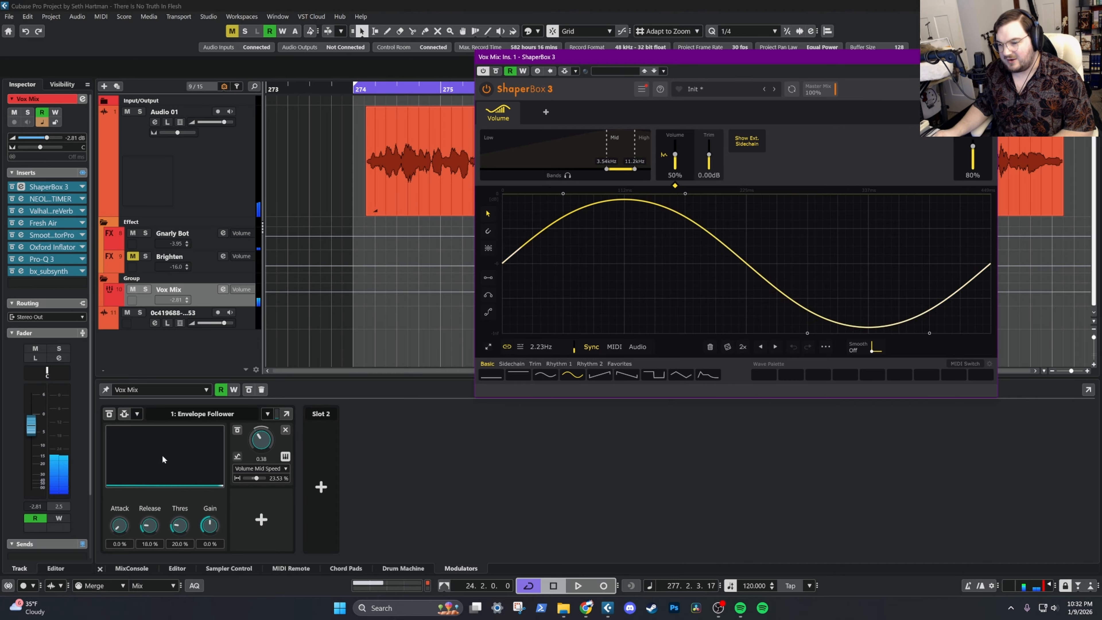
{"action": "left_click", "coordinate": [365, 90]}
{"action": "key", "text": "space"}
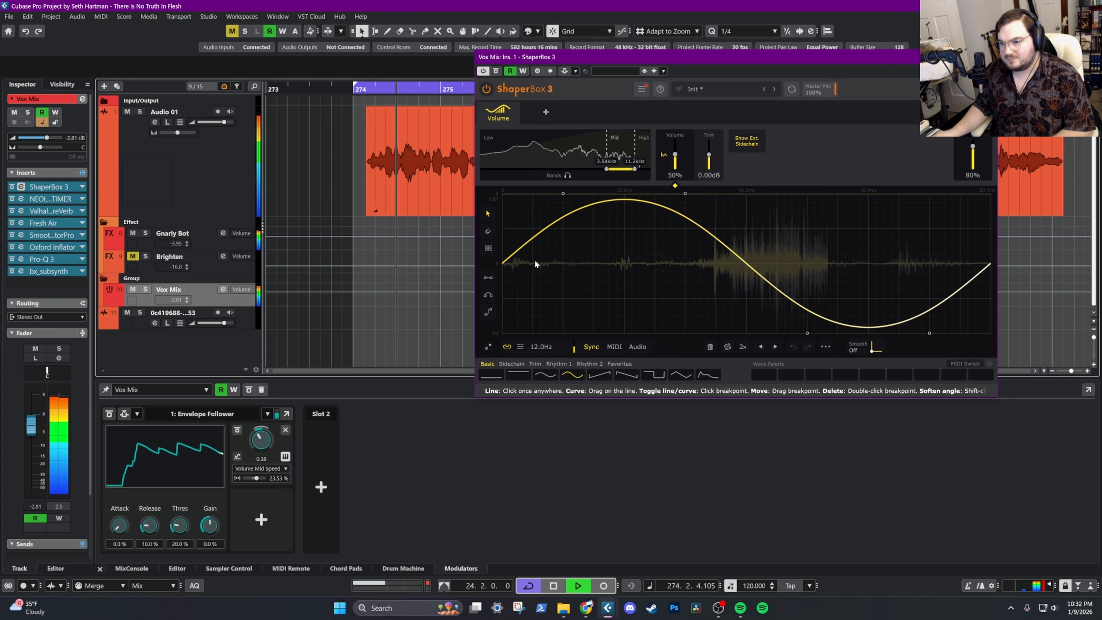
{"action": "left_click", "coordinate": [567, 176]}
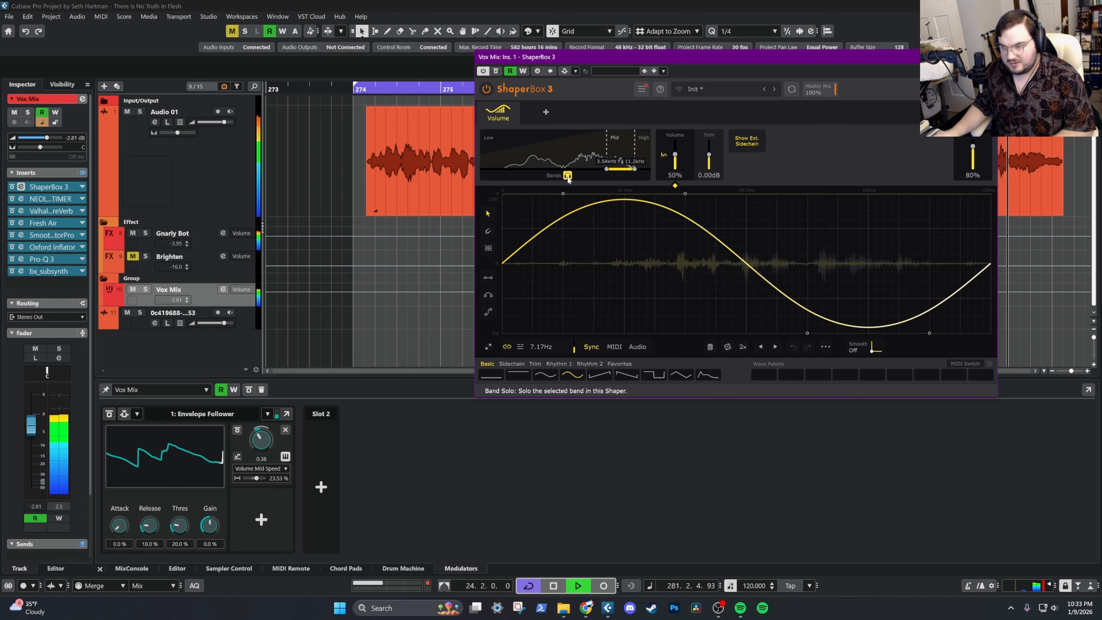
{"action": "left_click", "coordinate": [569, 178]}
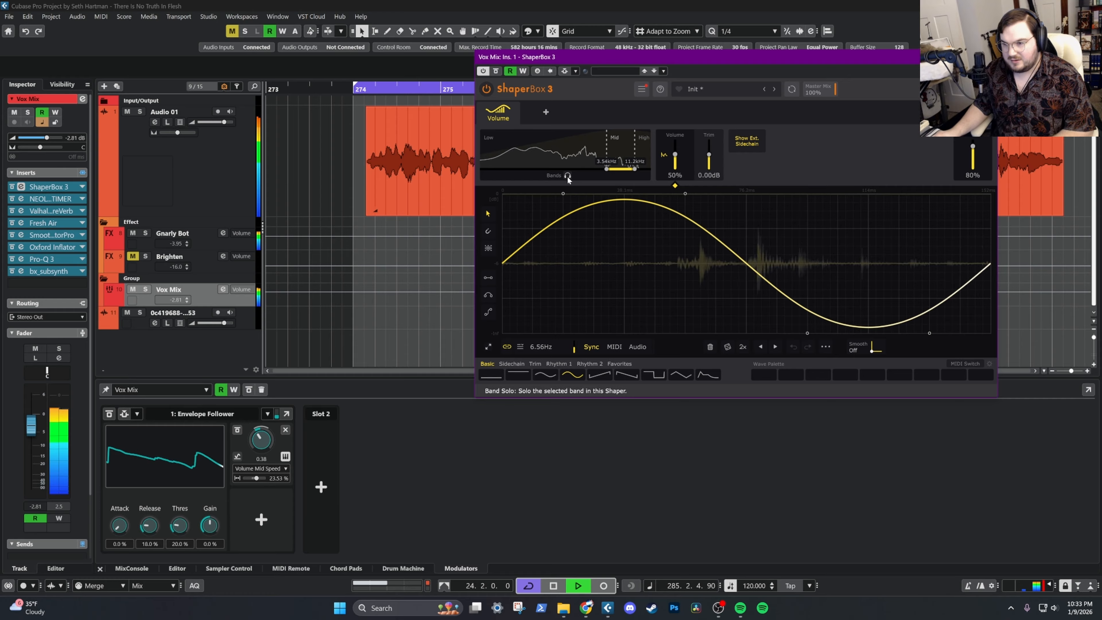
{"action": "key", "text": "space"}
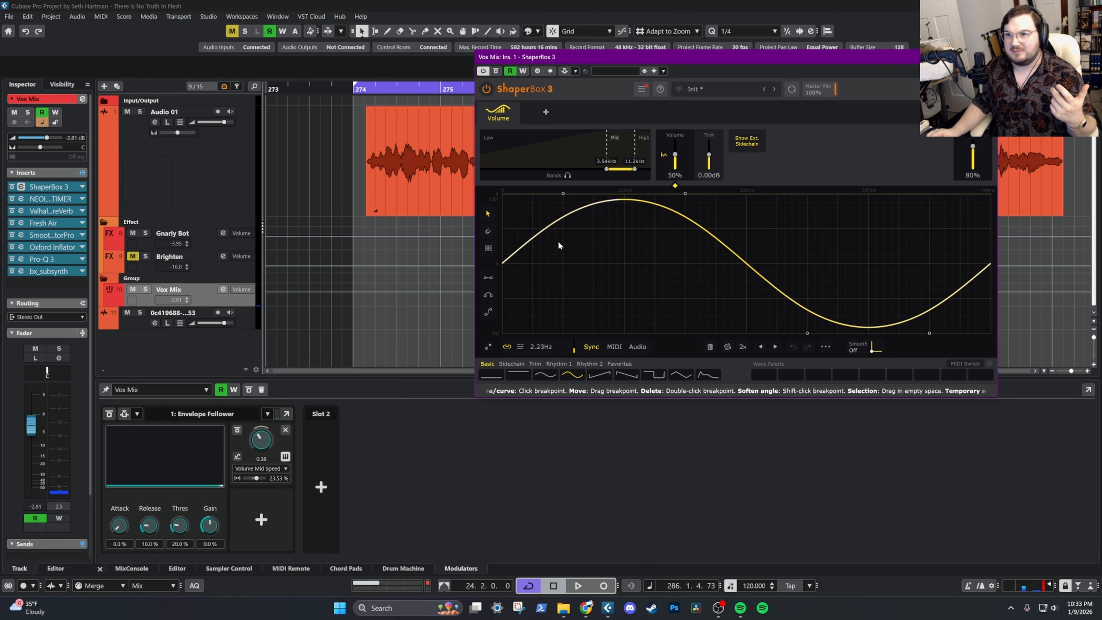
{"action": "left_click", "coordinate": [456, 246]}
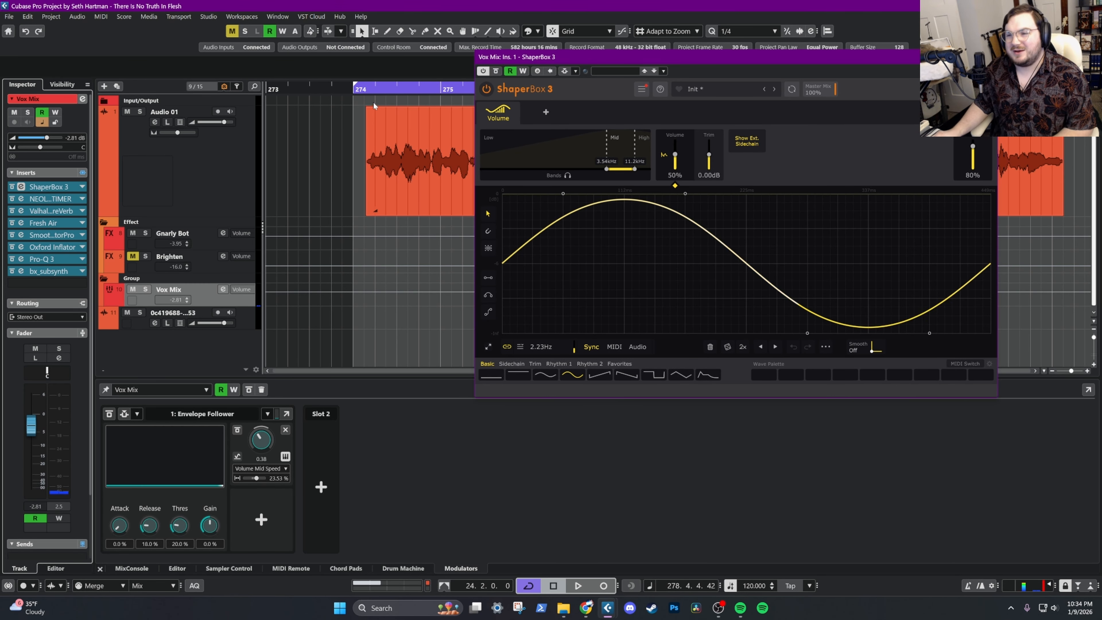
{"action": "left_click", "coordinate": [365, 91]}
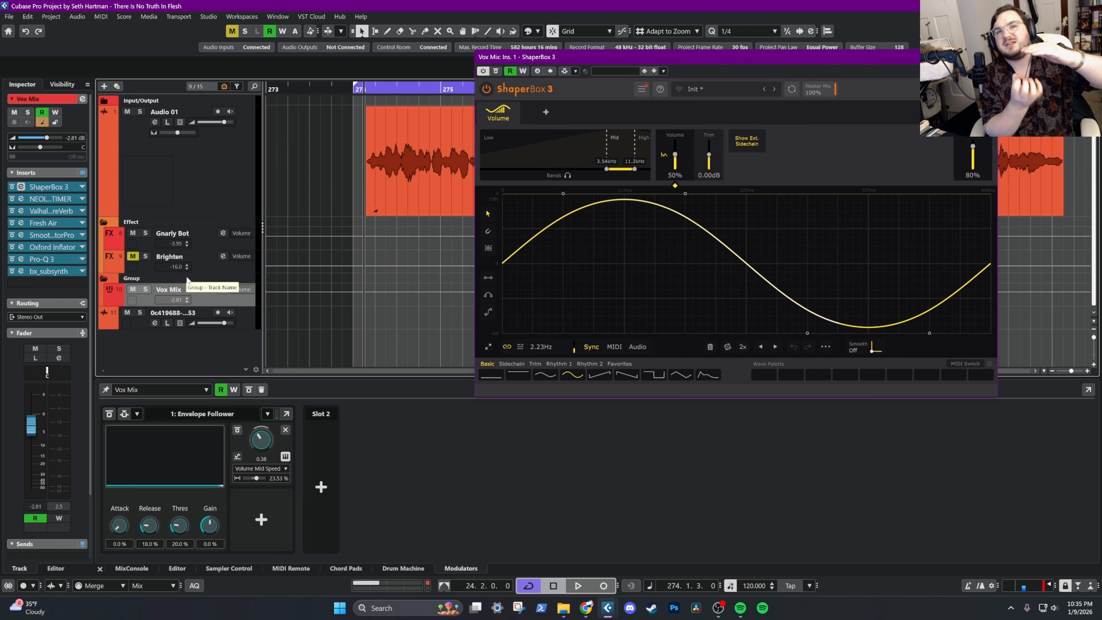
Review the insert chains and modulators of Audio 01, Gnarly Bot, Brighten and Vox Mix by selecting each track in turn
{"action": "left_click", "coordinate": [212, 244]}
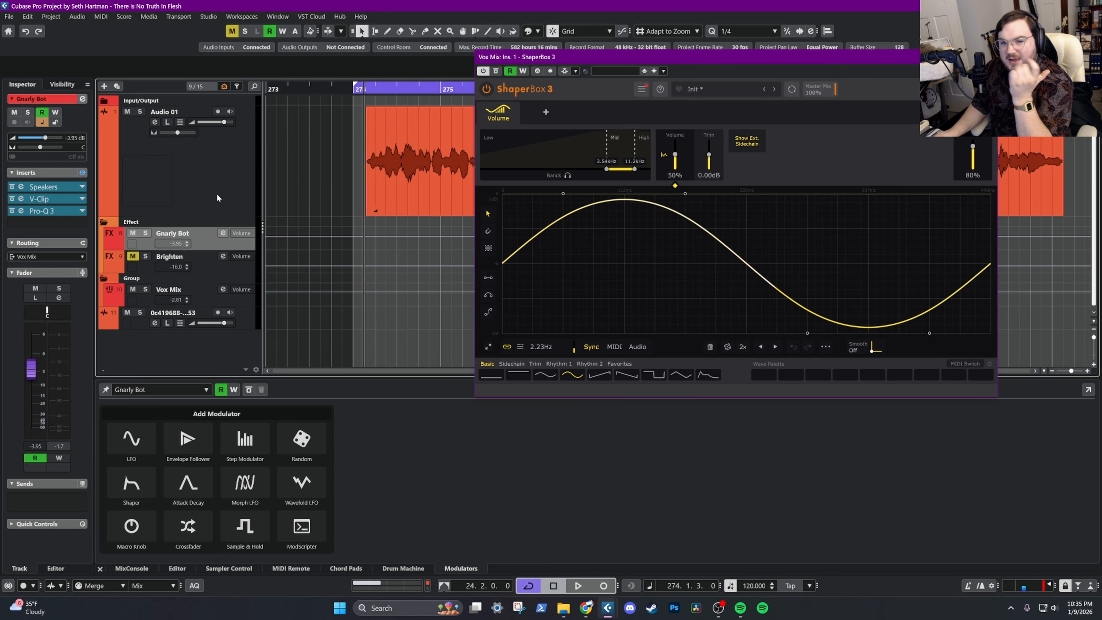
{"action": "left_click", "coordinate": [205, 170]}
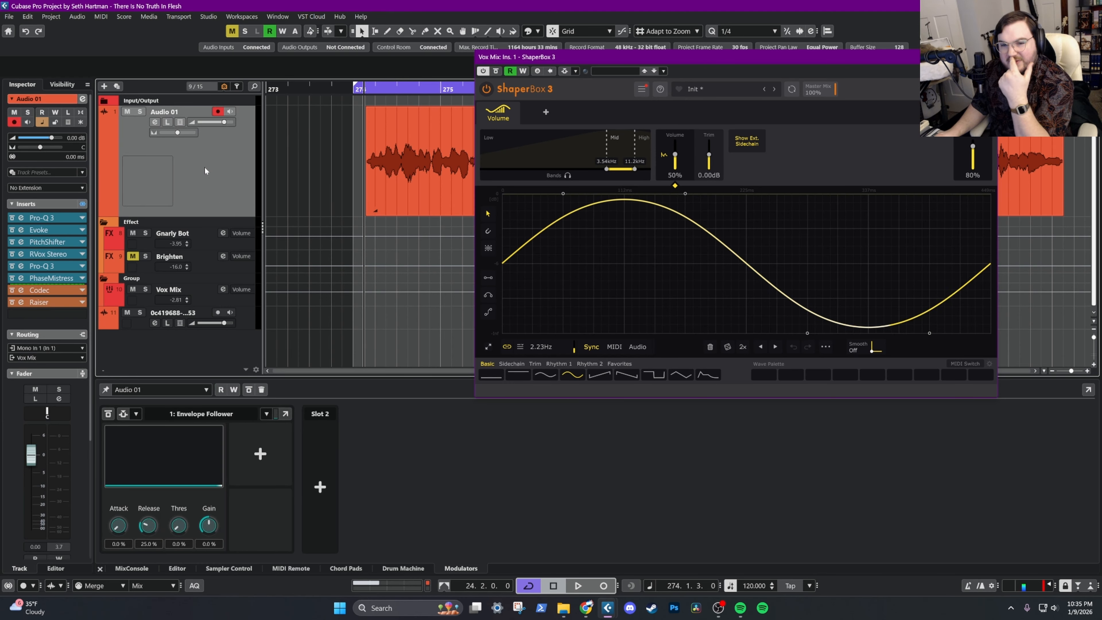
{"action": "left_click", "coordinate": [209, 239]}
{"action": "left_click", "coordinate": [210, 255]}
{"action": "left_click", "coordinate": [205, 300]}
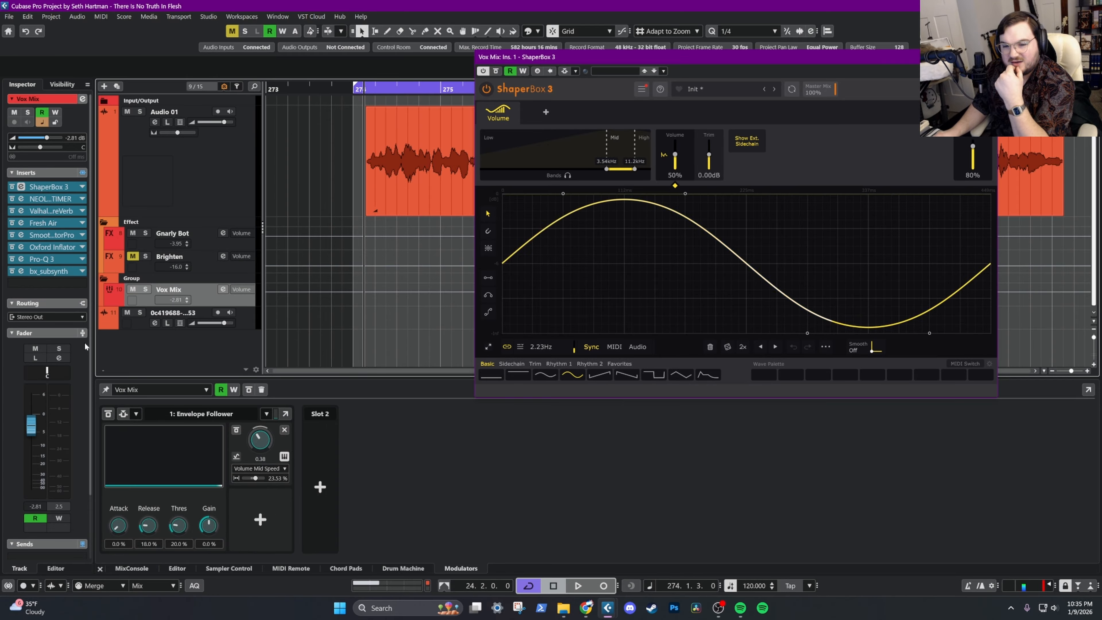
{"action": "left_click", "coordinate": [200, 232]}
{"action": "left_click", "coordinate": [213, 198]}
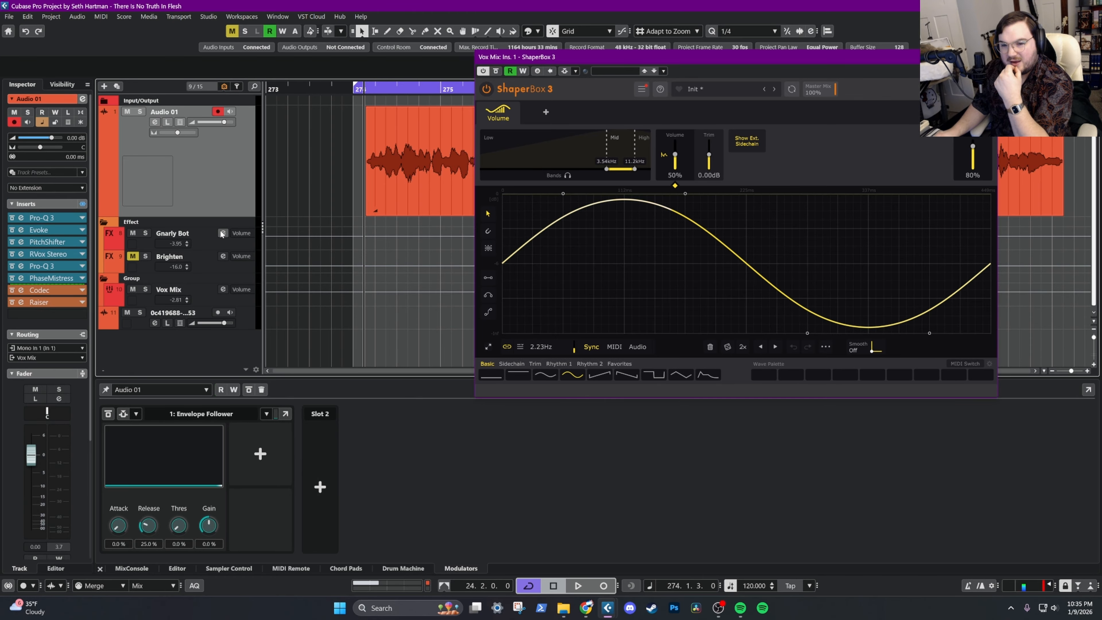
{"action": "left_click", "coordinate": [205, 295]}
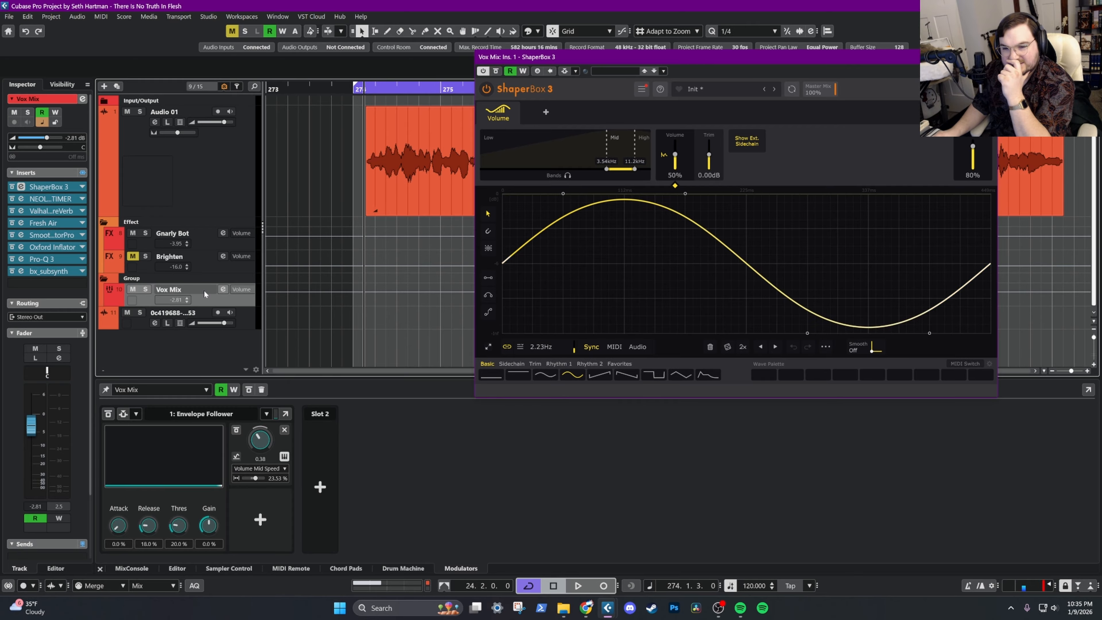
{"action": "left_click", "coordinate": [207, 240]}
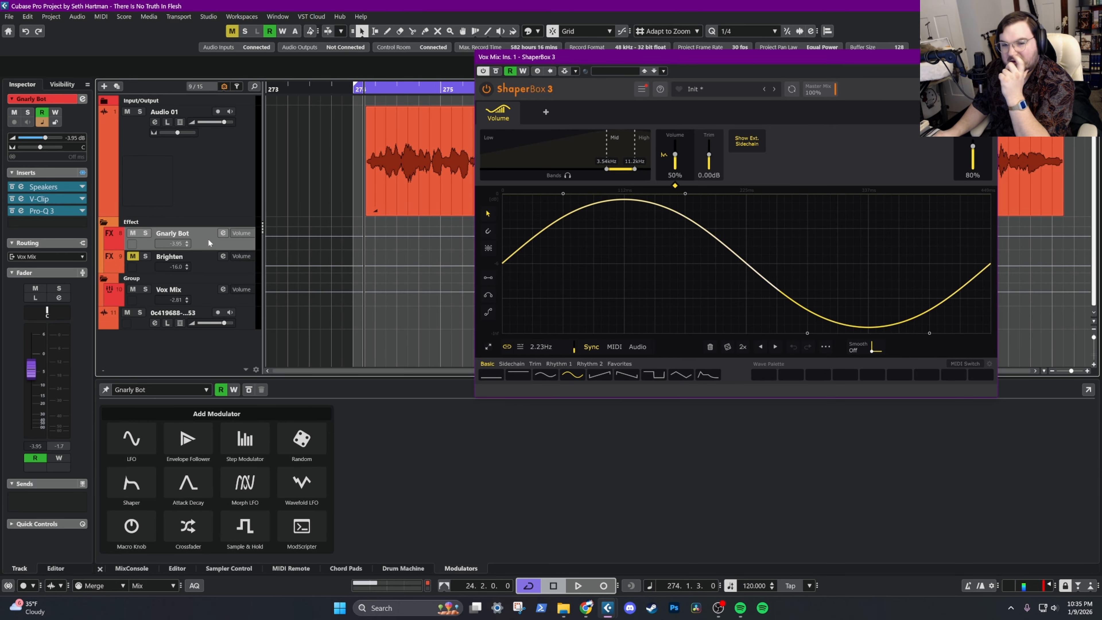
Unmute the Brighten effect track and close the ShaperBox 3 window
{"action": "left_click", "coordinate": [206, 298]}
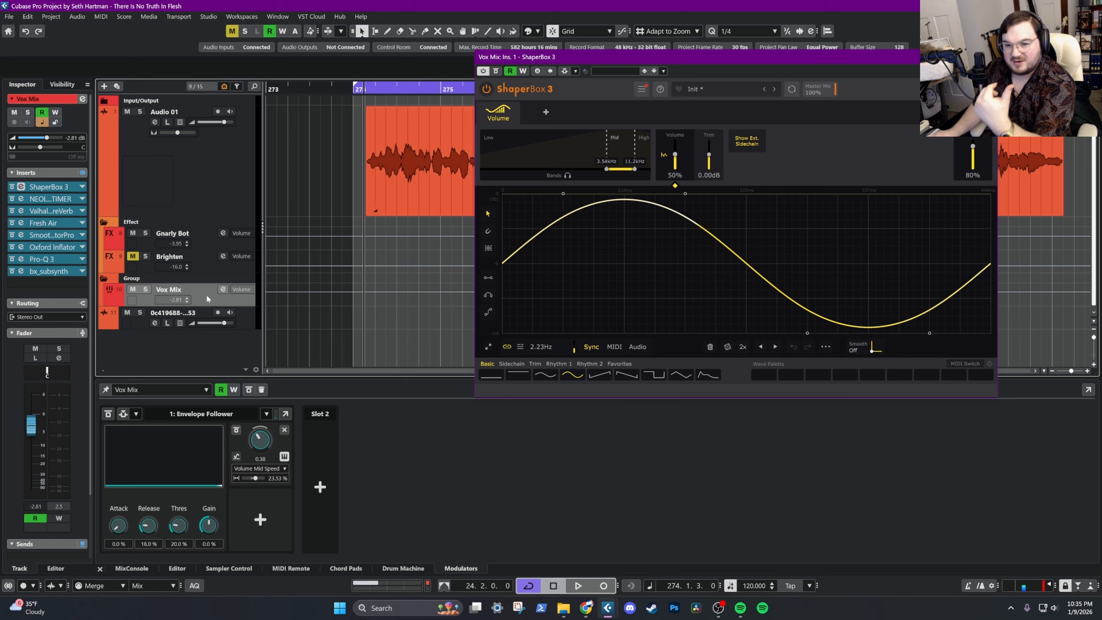
{"action": "left_click", "coordinate": [214, 265]}
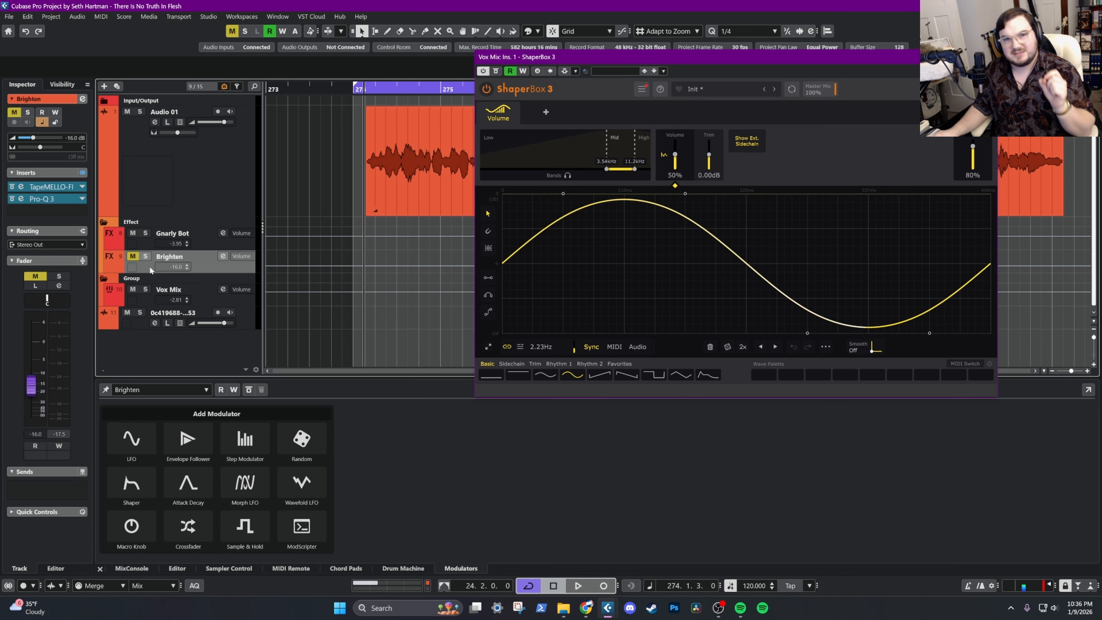
{"action": "left_click", "coordinate": [133, 256]}
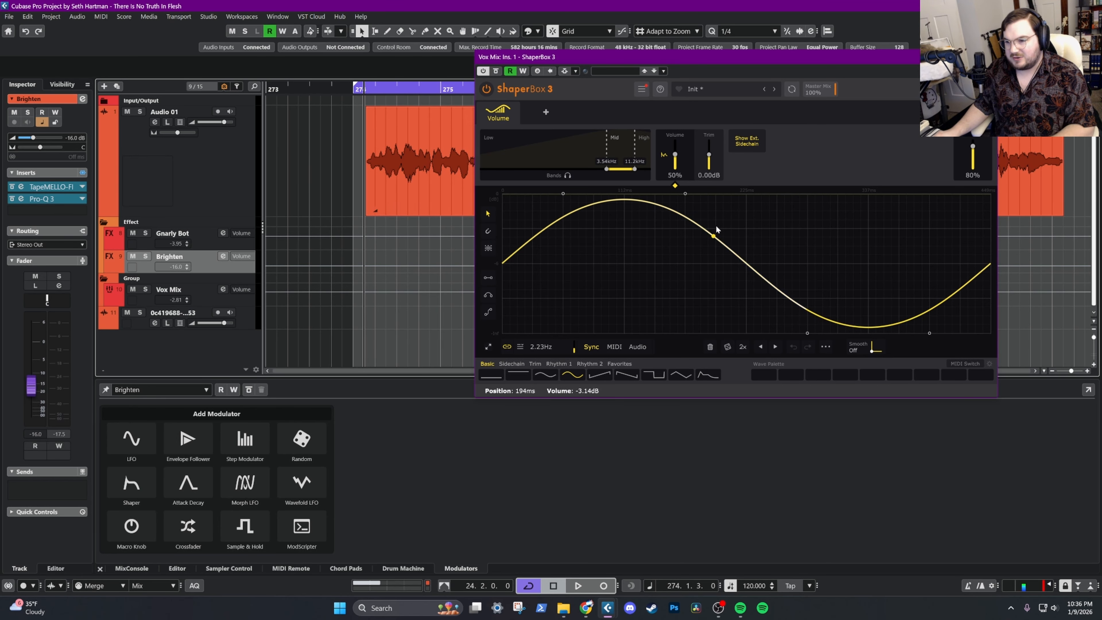
{"action": "left_click", "coordinate": [988, 57]}
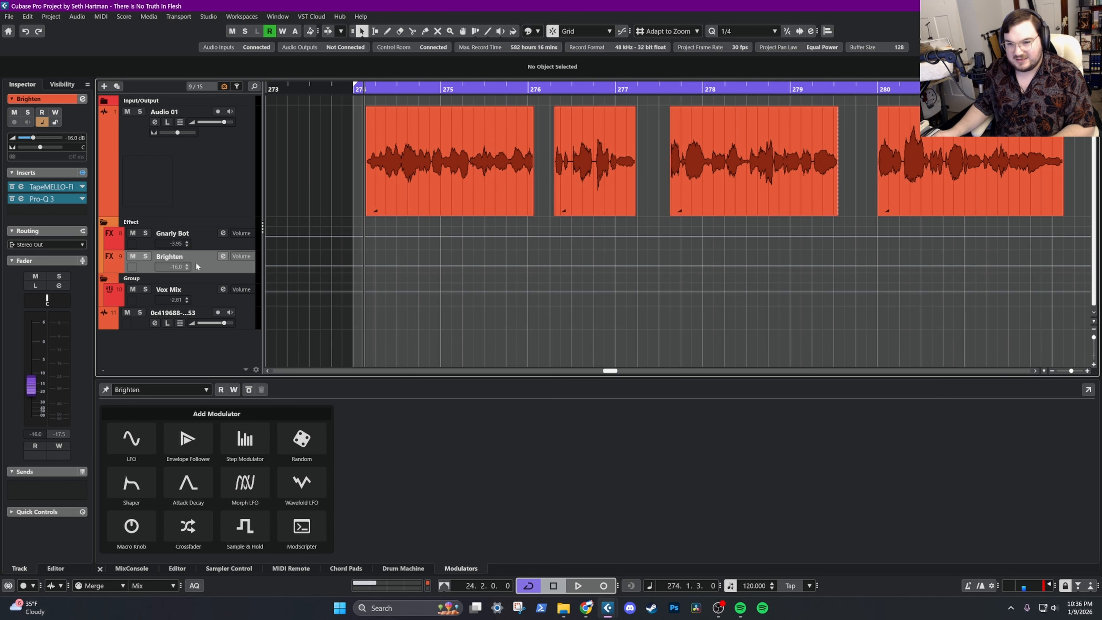
Compare the insert chains and output routing of the Vox Mix group and the Brighten effect track
{"action": "left_click", "coordinate": [203, 188]}
{"action": "left_click", "coordinate": [214, 265]}
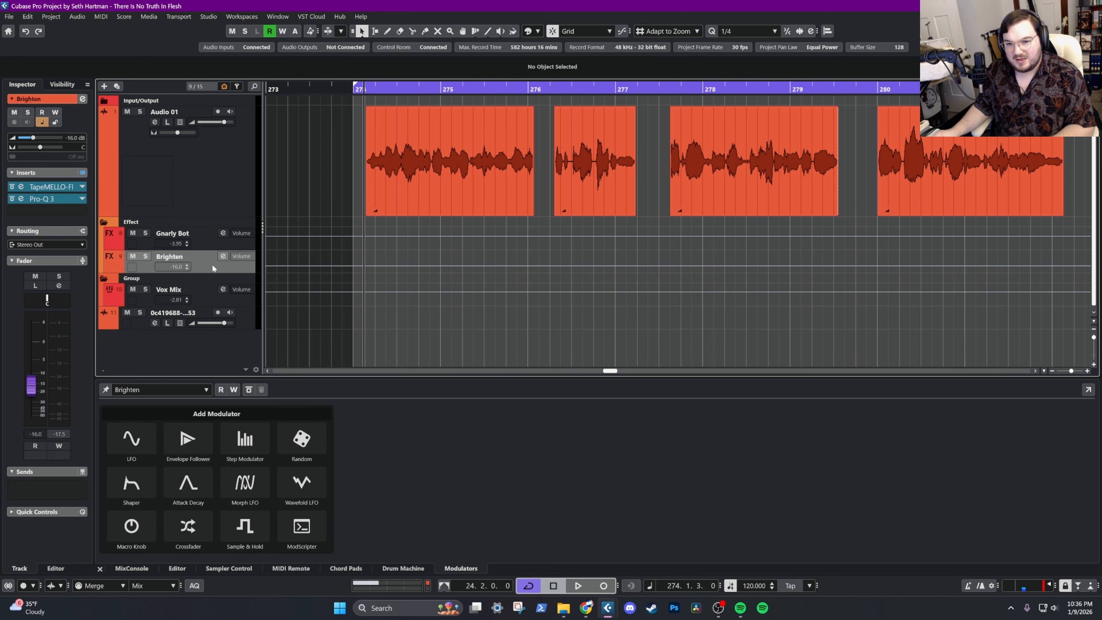
{"action": "left_click", "coordinate": [210, 293]}
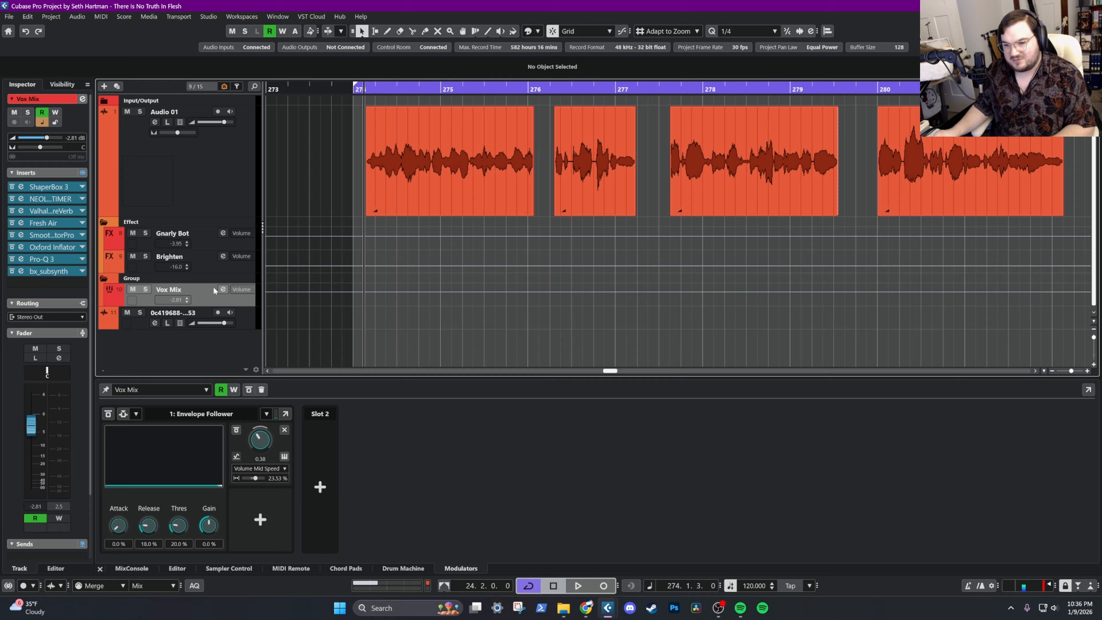
{"action": "left_click", "coordinate": [223, 265]}
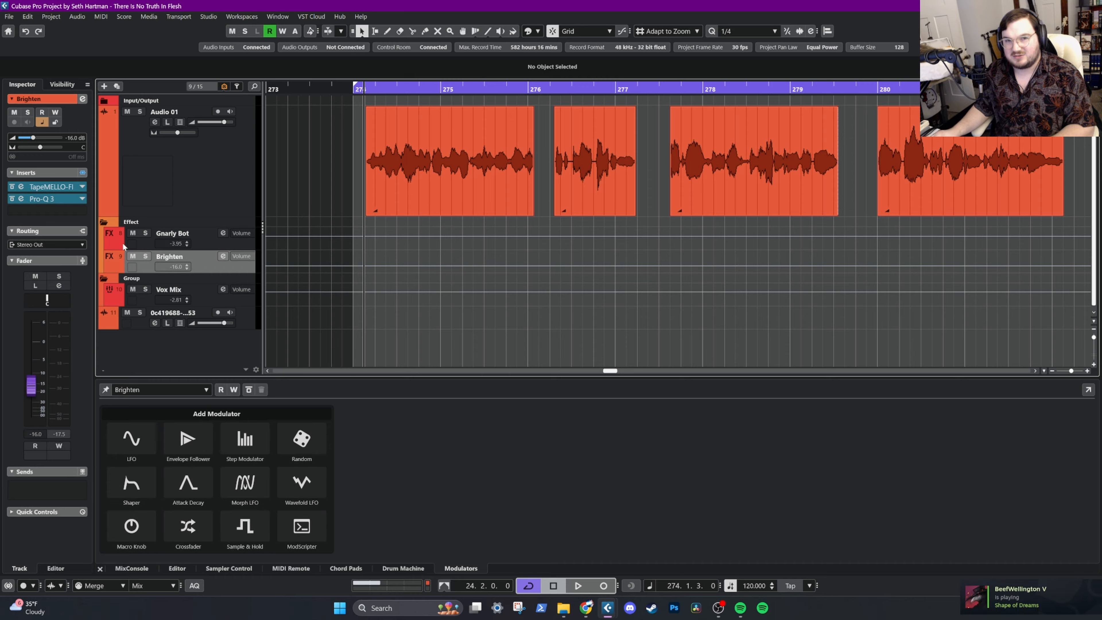
Play the vocal from bar 274 and compare it with the Brighten track muted and unmuted
{"action": "key", "text": "space"}
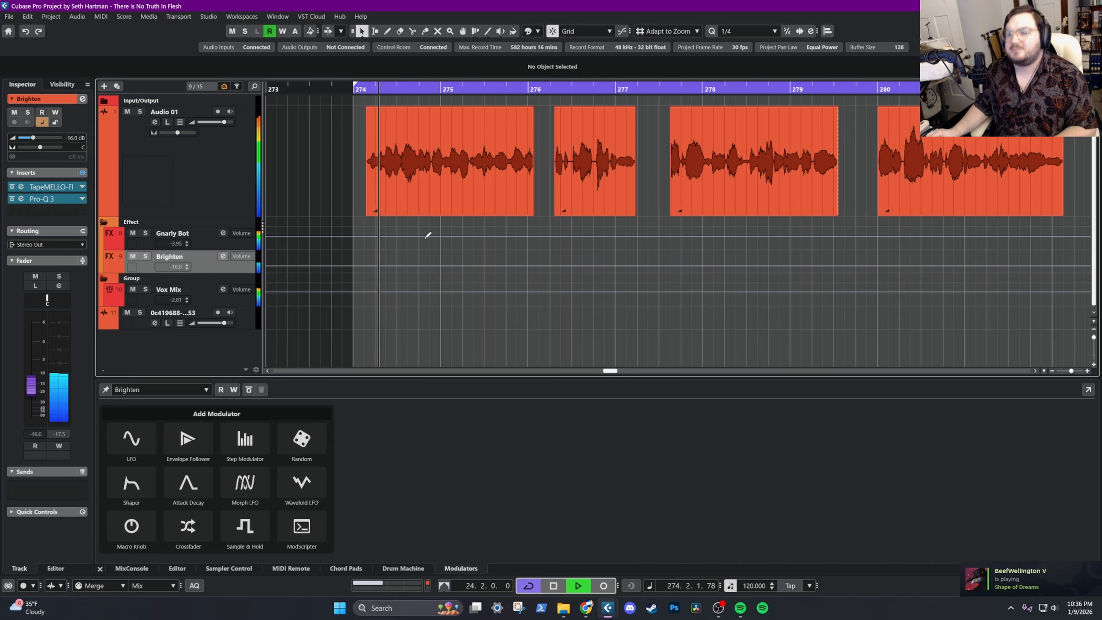
{"action": "left_click", "coordinate": [133, 256]}
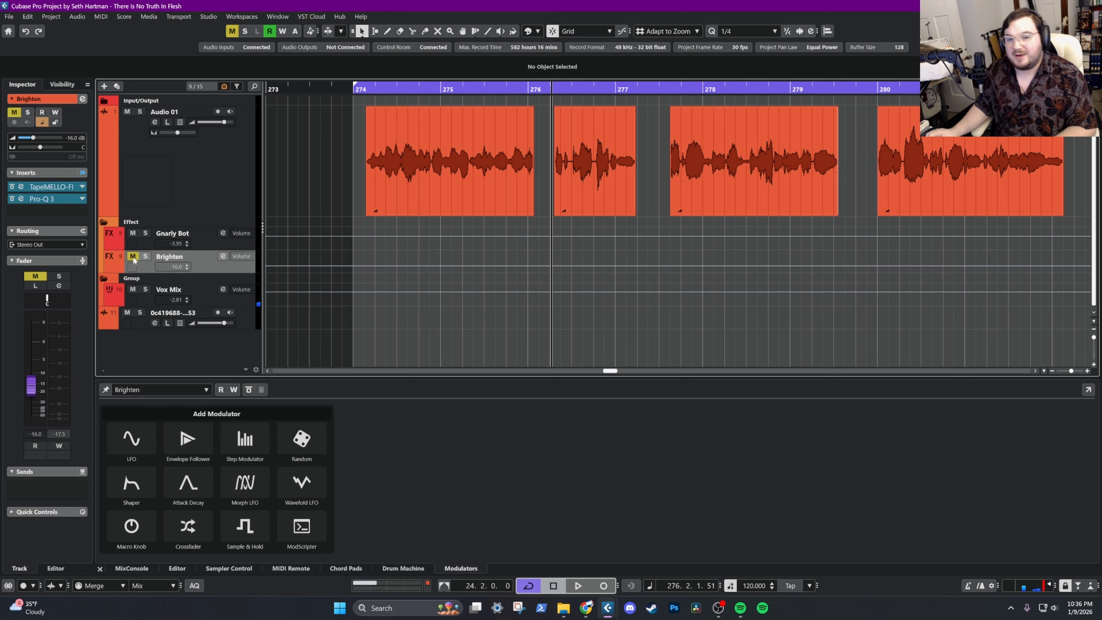
{"action": "key", "text": "space"}
{"action": "left_click", "coordinate": [133, 256]}
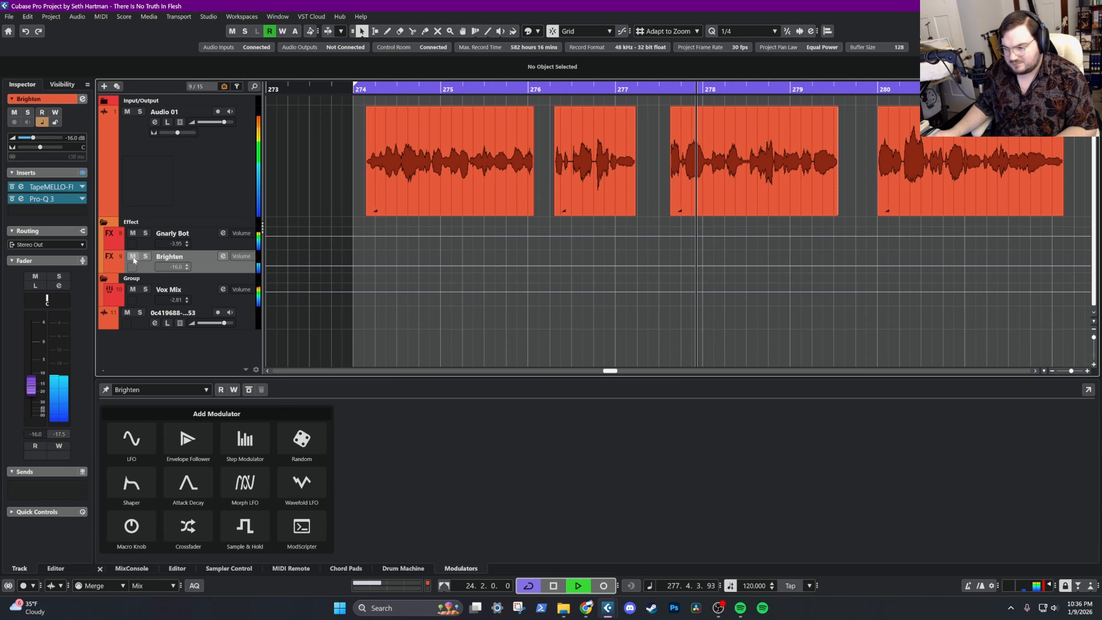
{"action": "left_click", "coordinate": [133, 256]}
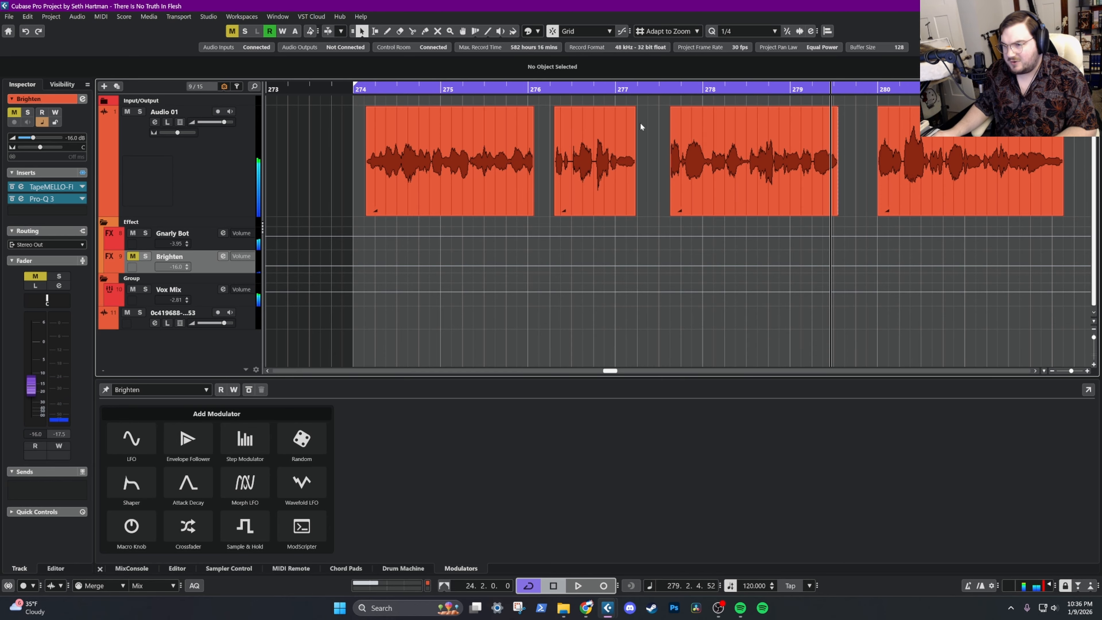
Set the loop range to the Audio 01 vocal clip that starts at 277.3.3
{"action": "left_click", "coordinate": [669, 89]}
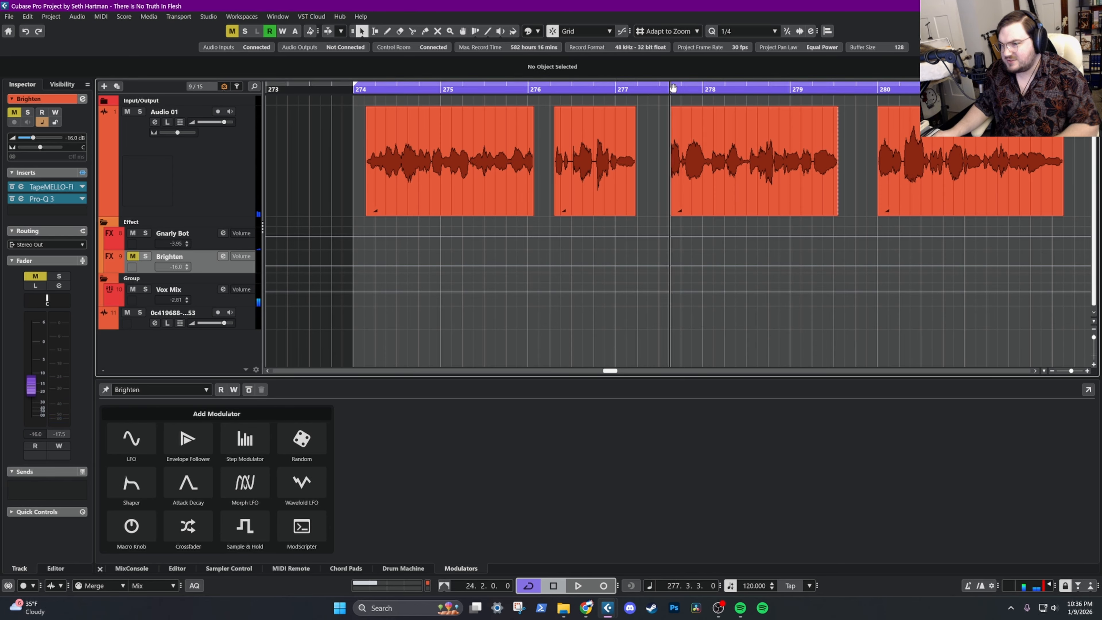
{"action": "left_click", "coordinate": [672, 87], "text": "ctrl"}
{"action": "left_click", "coordinate": [822, 144]}
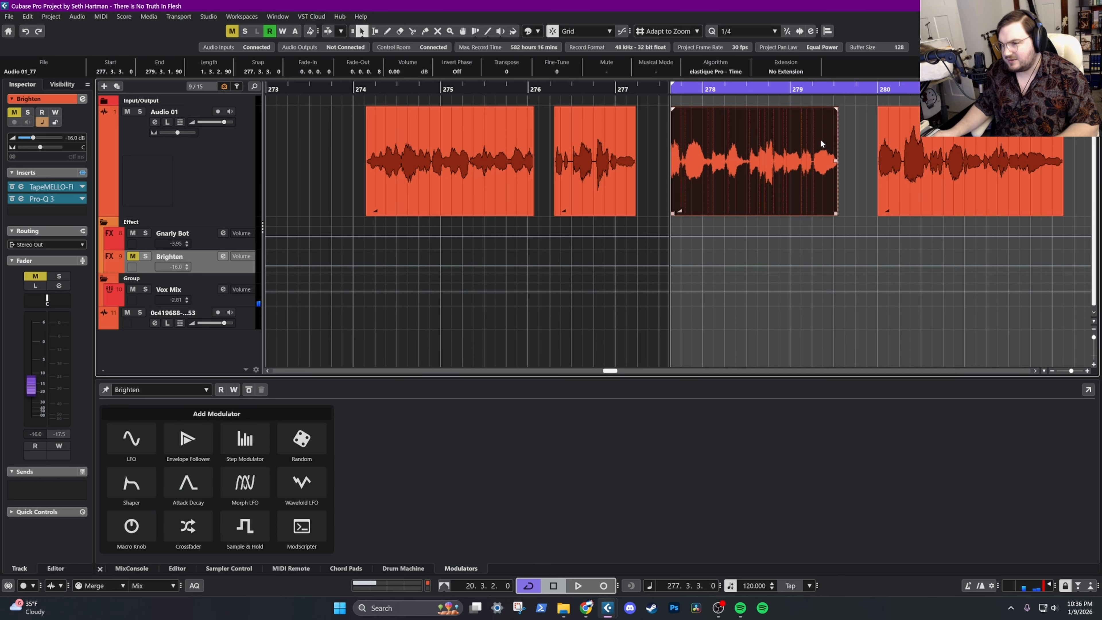
{"action": "key", "text": "p"}
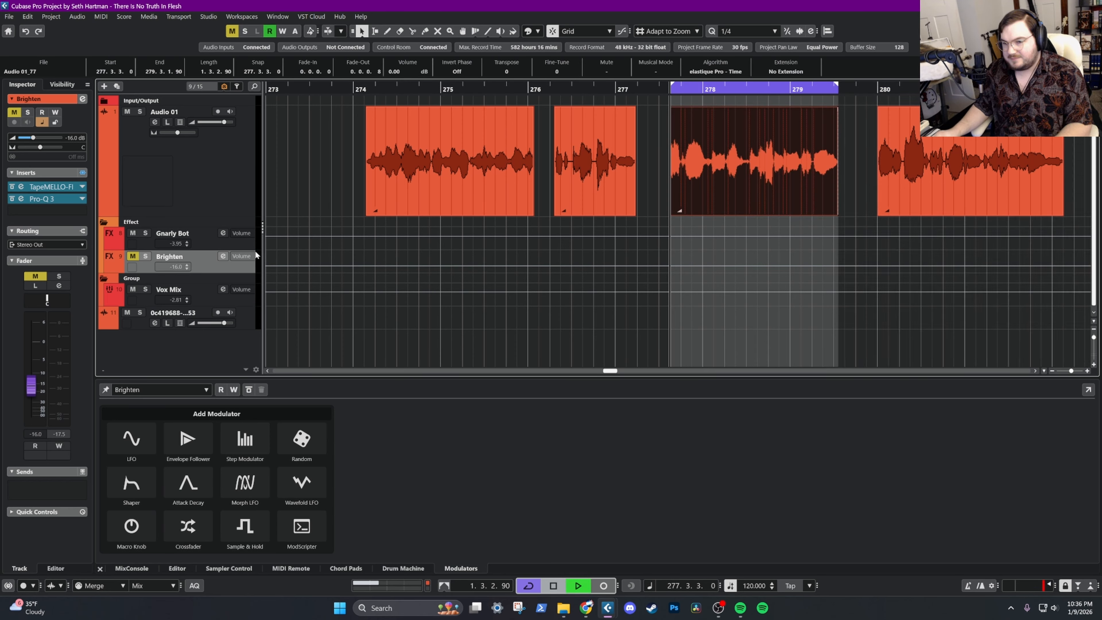
Loop the selected vocal clip and compare it repeatedly with Brighten muted and unmuted, leaving Brighten unmuted
{"action": "key", "text": "space"}
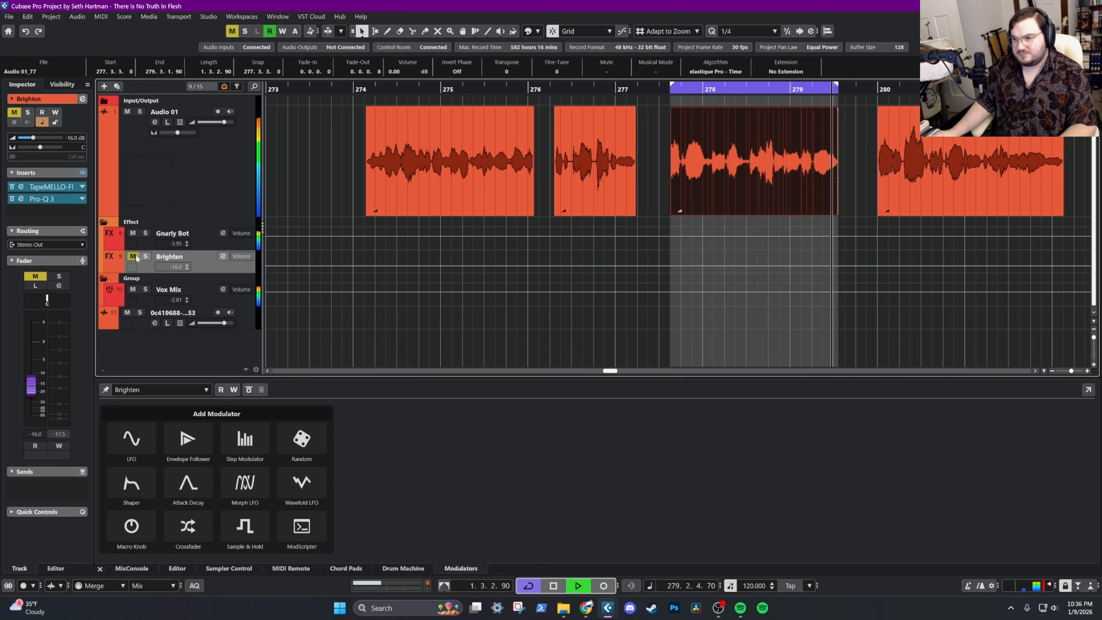
{"action": "left_click", "coordinate": [137, 258]}
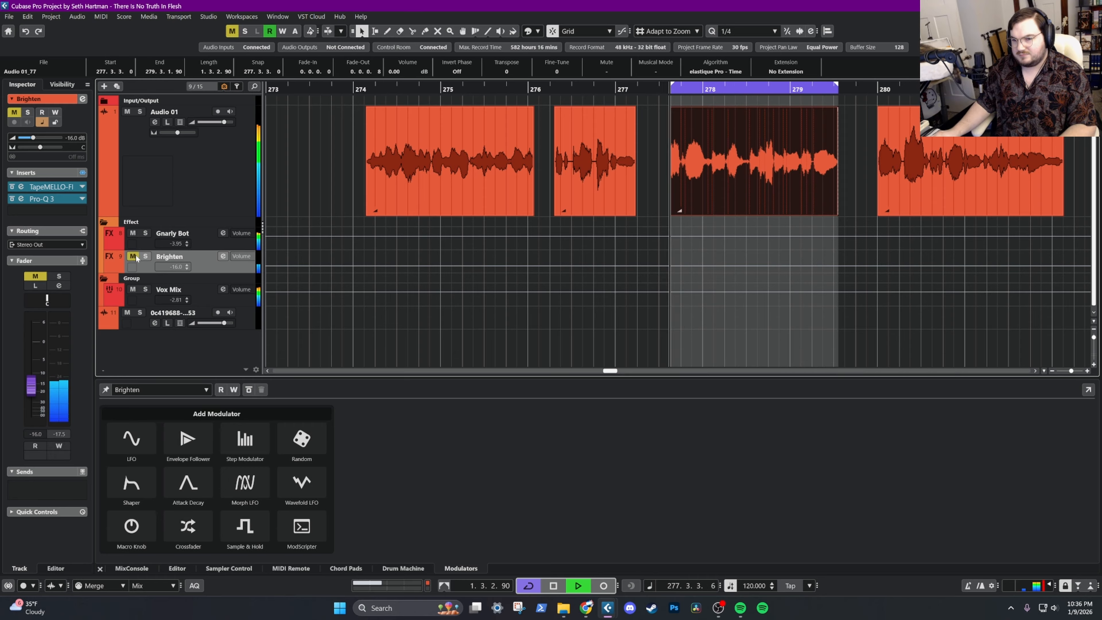
{"action": "left_click", "coordinate": [136, 257]}
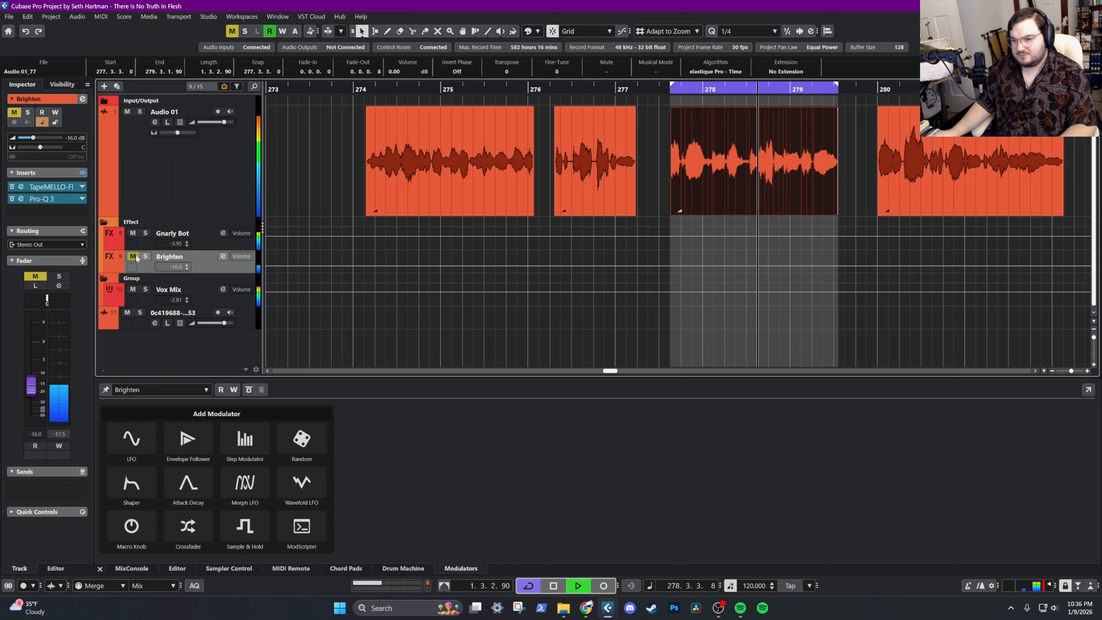
{"action": "left_click", "coordinate": [136, 257]}
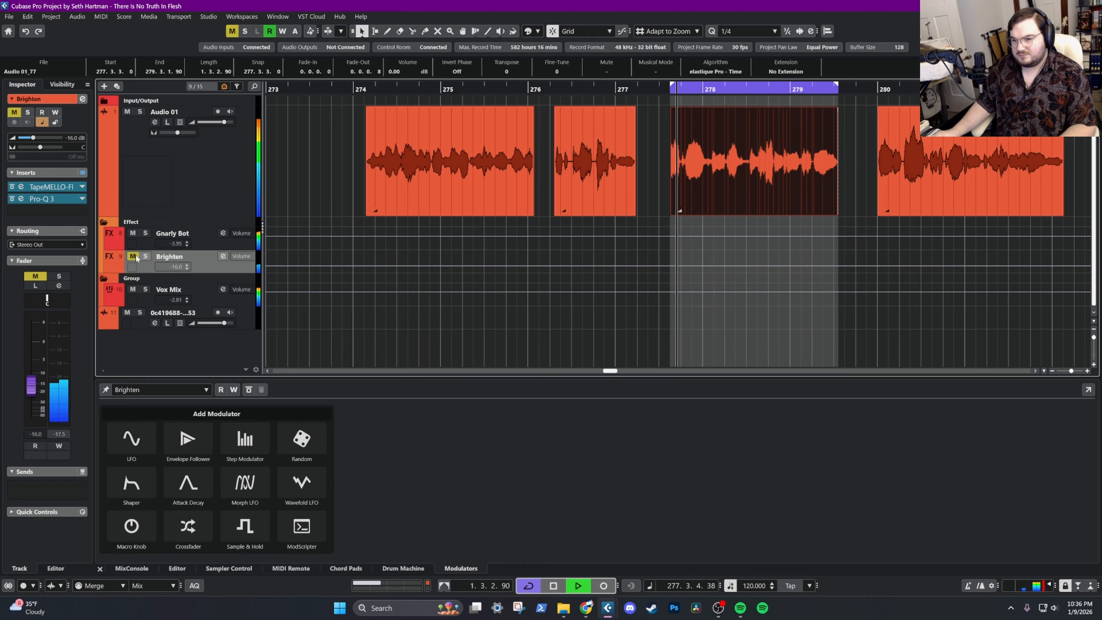
{"action": "left_click", "coordinate": [137, 258]}
{"action": "left_click", "coordinate": [133, 256]}
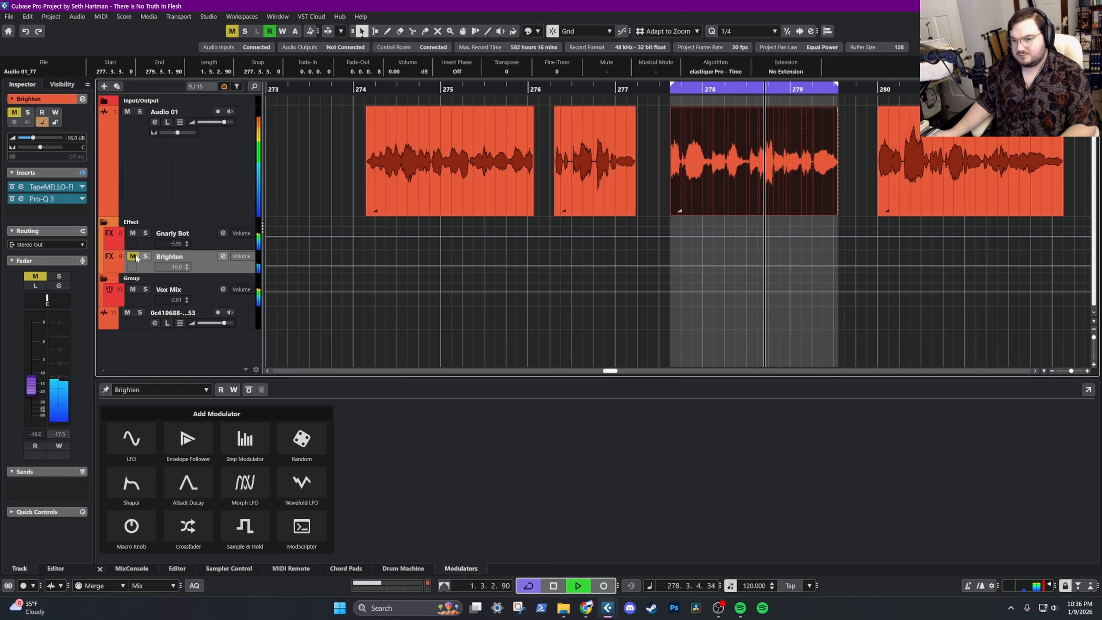
{"action": "key", "text": "space"}
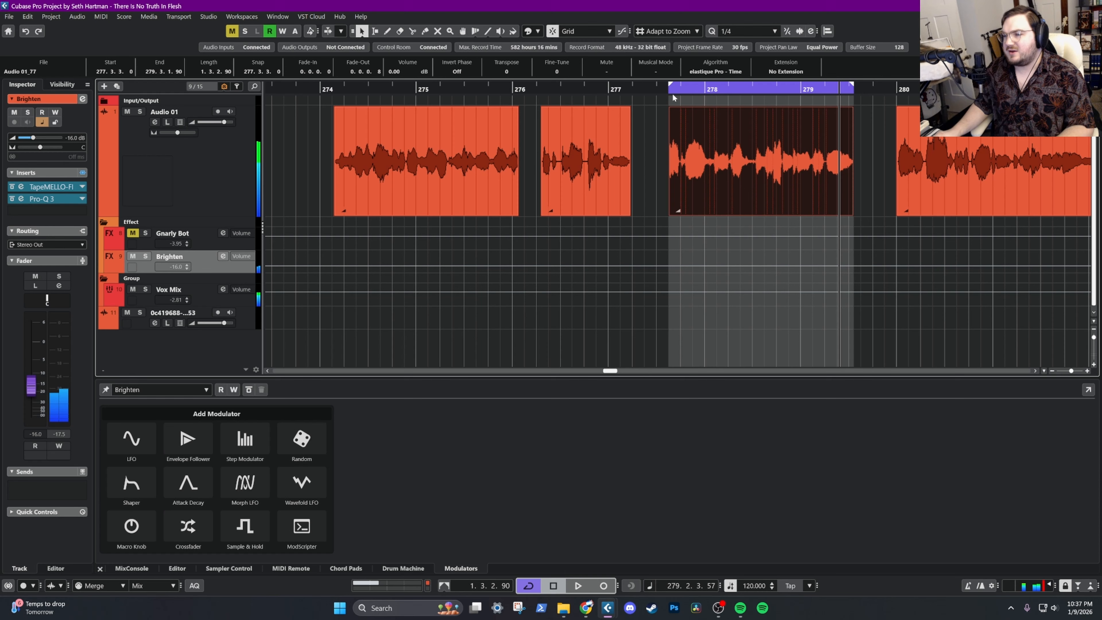
With Gnarly Bot muted, replay the loop and compare Brighten muted and unmuted, leaving both effect tracks unmuted
{"action": "left_click", "coordinate": [671, 91]}
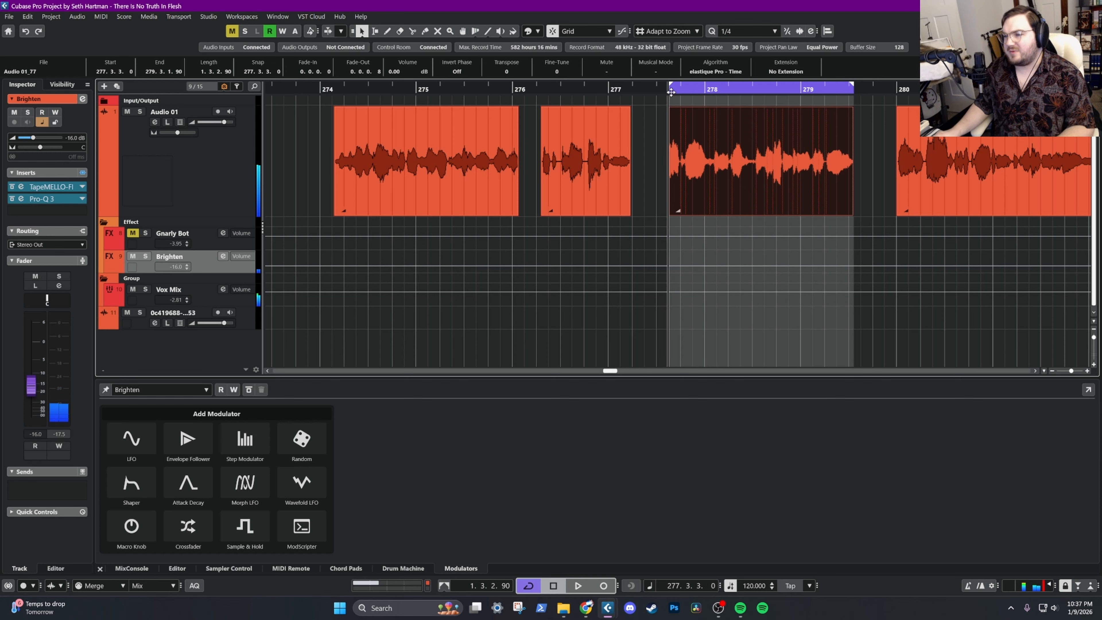
{"action": "key", "text": "space"}
{"action": "left_click", "coordinate": [133, 257]}
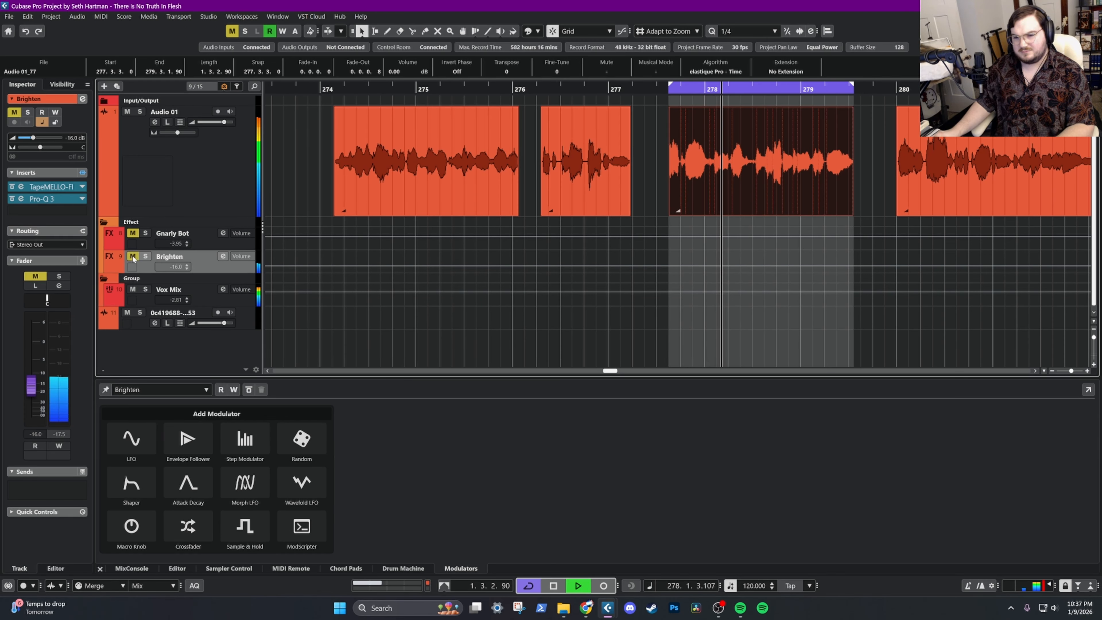
{"action": "left_click", "coordinate": [133, 257]}
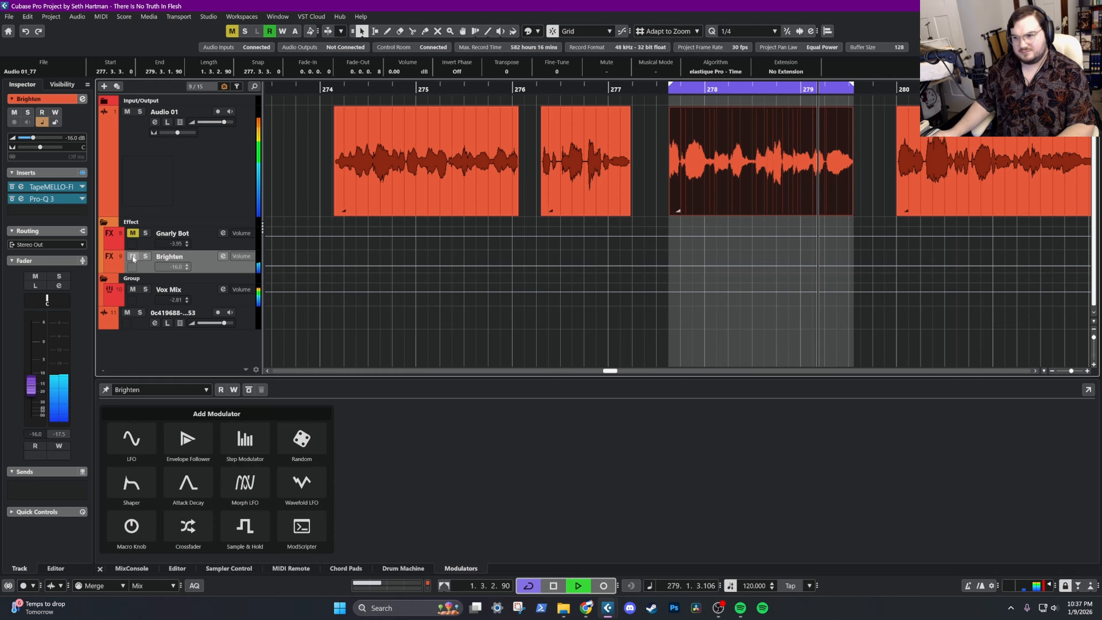
{"action": "left_click", "coordinate": [133, 256]}
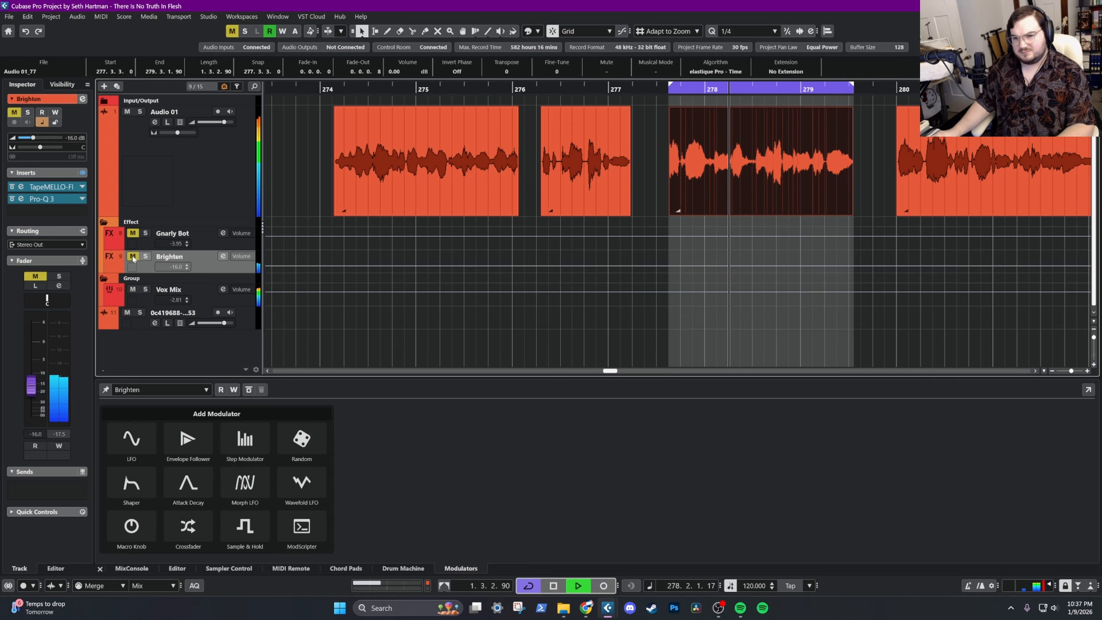
{"action": "left_click", "coordinate": [133, 256]}
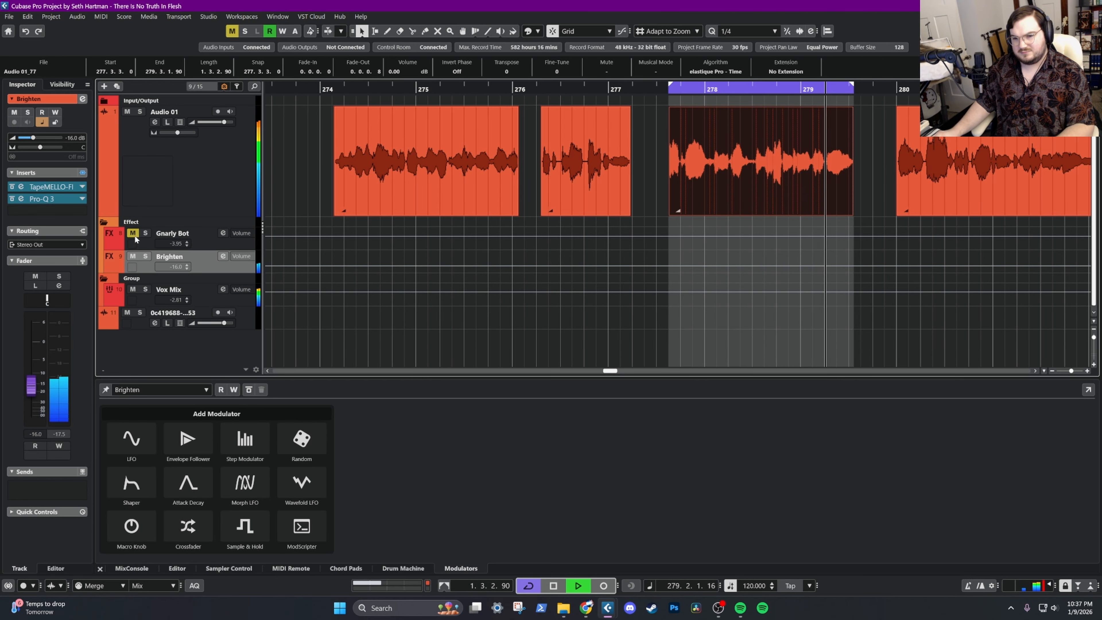
Replay the loop from its start while lowering the Brighten fader to about -19.3 dB
{"action": "left_click", "coordinate": [670, 90]}
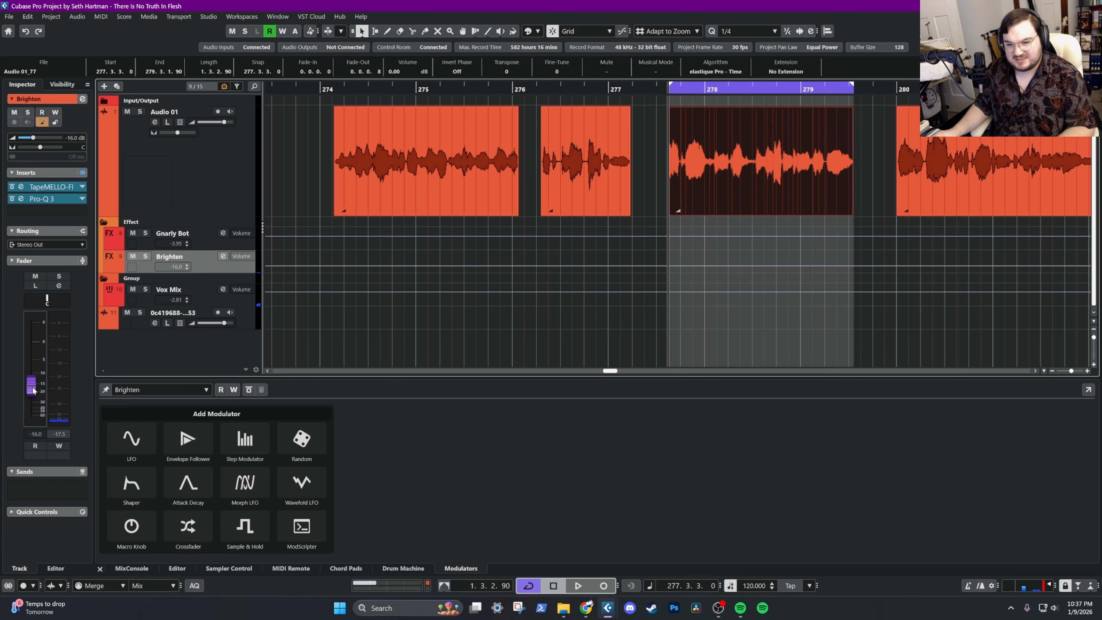
{"action": "key", "text": "space"}
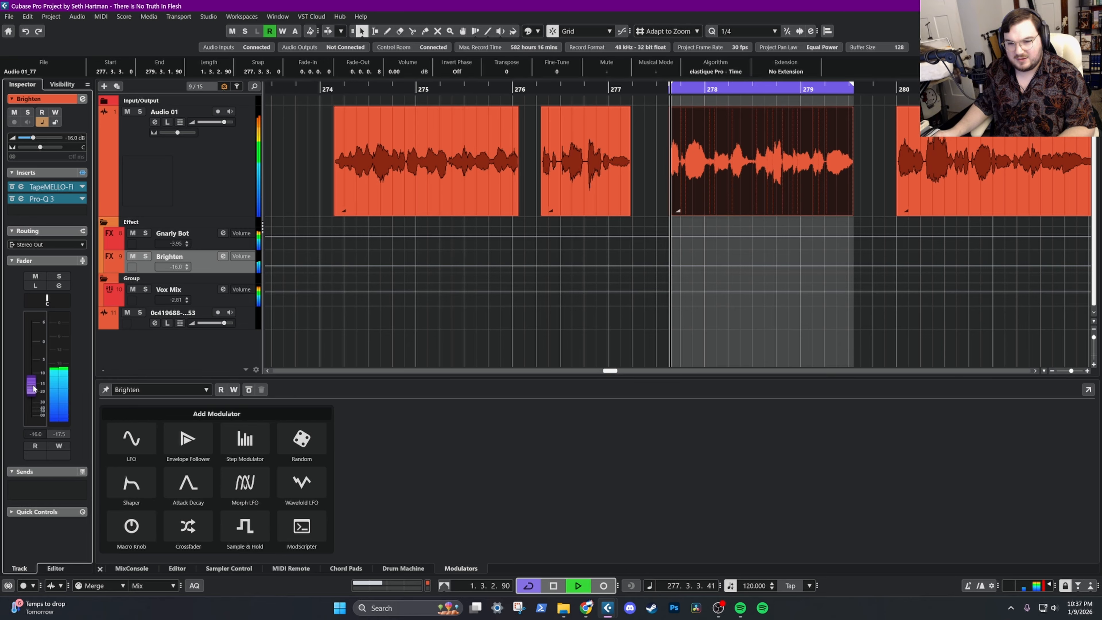
{"action": "mouse_move", "coordinate": [33, 388]}
{"action": "left_mouse_down"}
{"action": "mouse_move", "coordinate": [41, 328]}
{"action": "mouse_move", "coordinate": [40, 397]}
{"action": "left_mouse_up"}
{"action": "key", "text": "space"}
Set the Brighten track's volume to -16 dB
{"action": "double_click", "coordinate": [37, 434]}
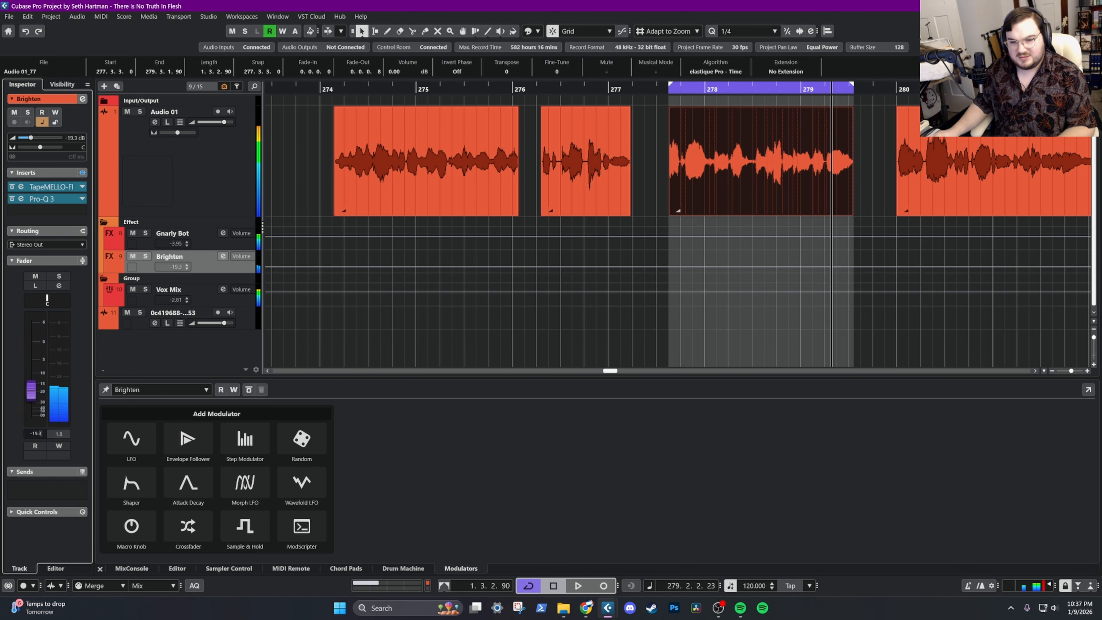
{"action": "key", "text": "BackSpace"}
{"action": "key", "text": "BackSpace"}
{"action": "key", "text": "BackSpace"}
{"action": "key", "text": "BackSpace"}
{"action": "key", "text": "BackSpace"}
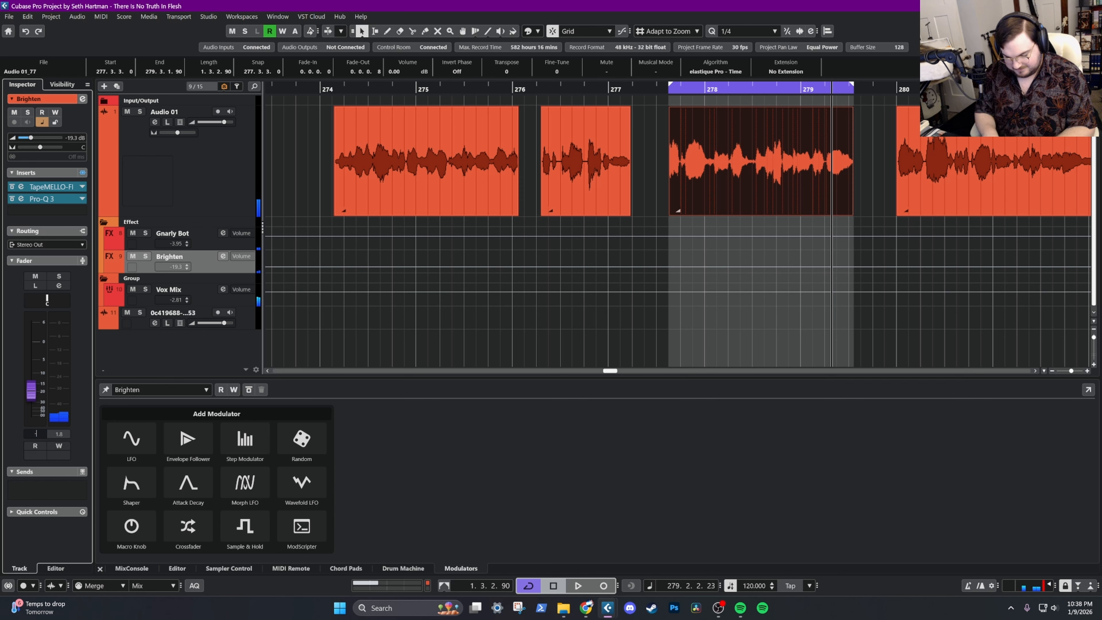
{"action": "type", "text": "-16"}
{"action": "key", "text": "Return"}
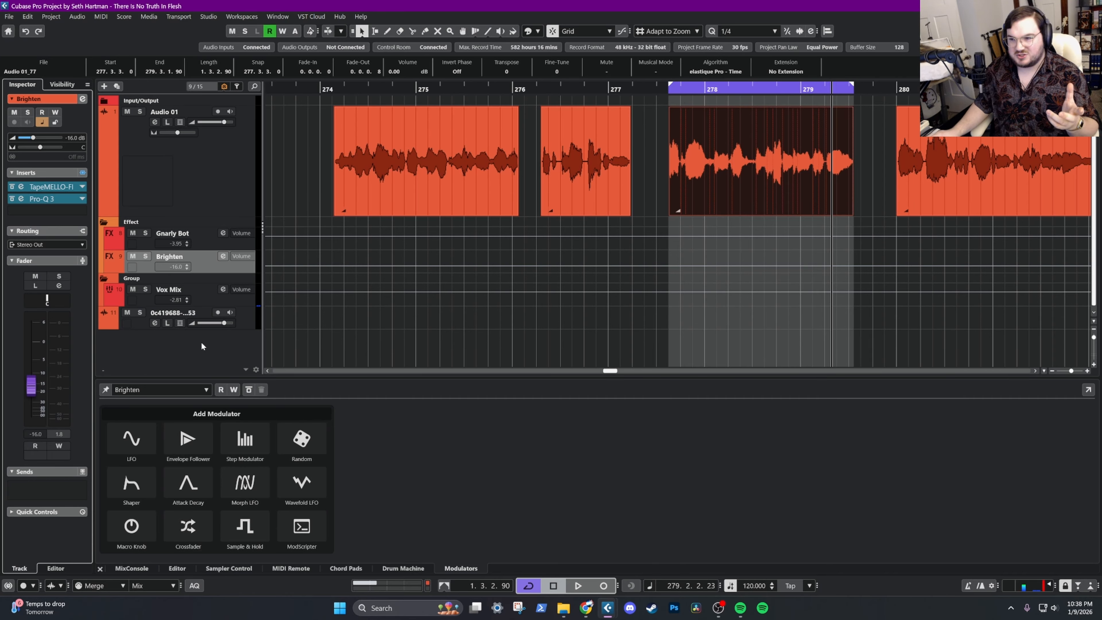
Review the inserts of Audio 01 and Brighten, and audition the looped clip from its start
{"action": "left_click", "coordinate": [171, 215]}
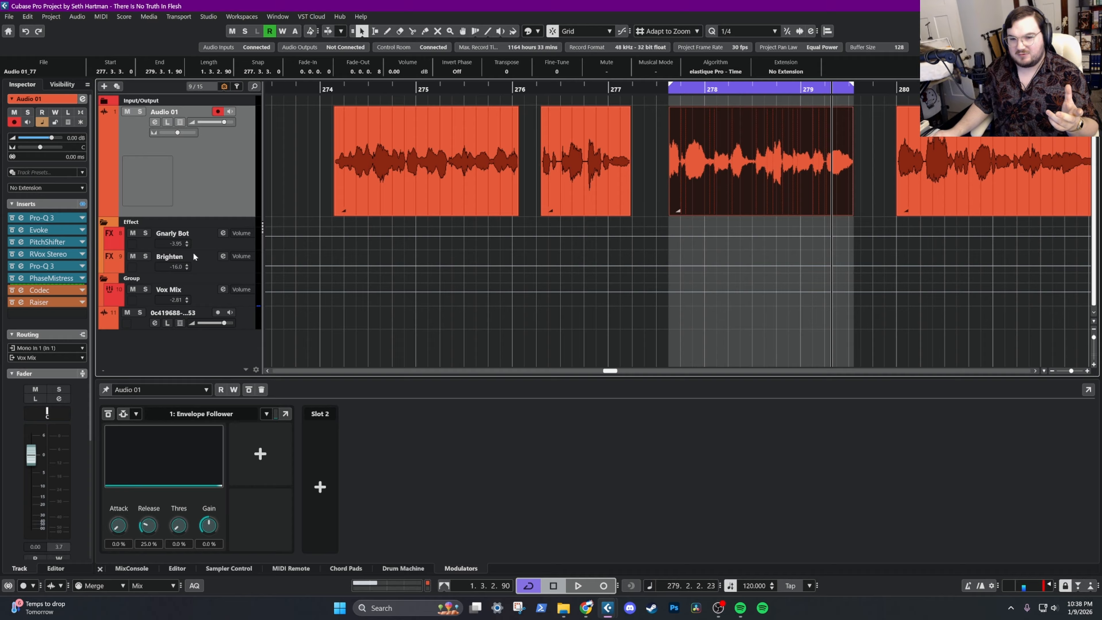
{"action": "left_click", "coordinate": [209, 269]}
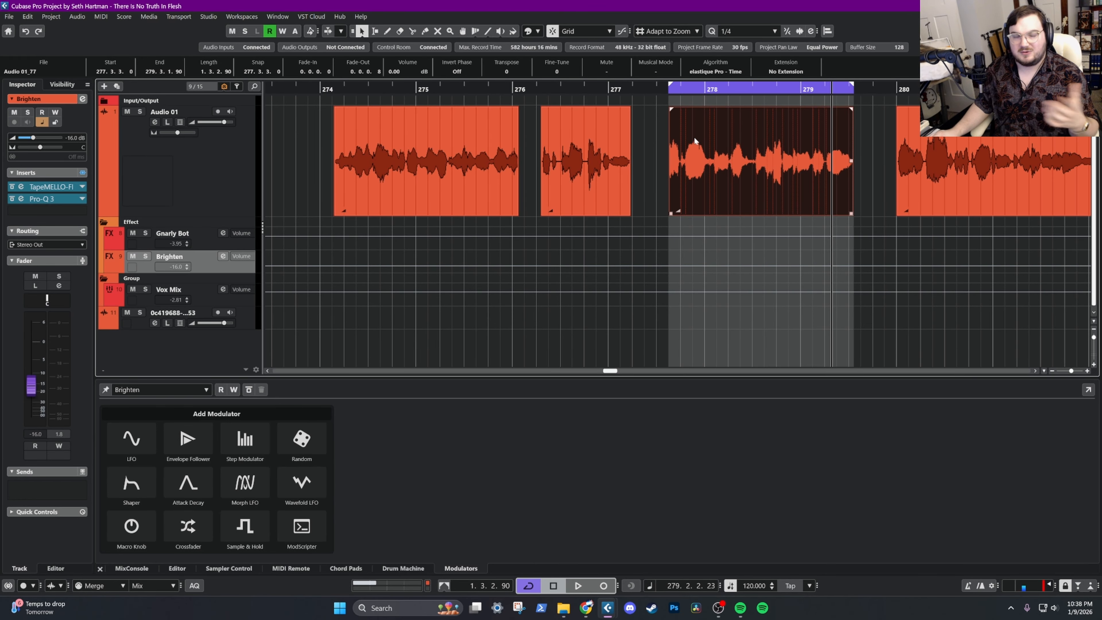
{"action": "left_click", "coordinate": [671, 90]}
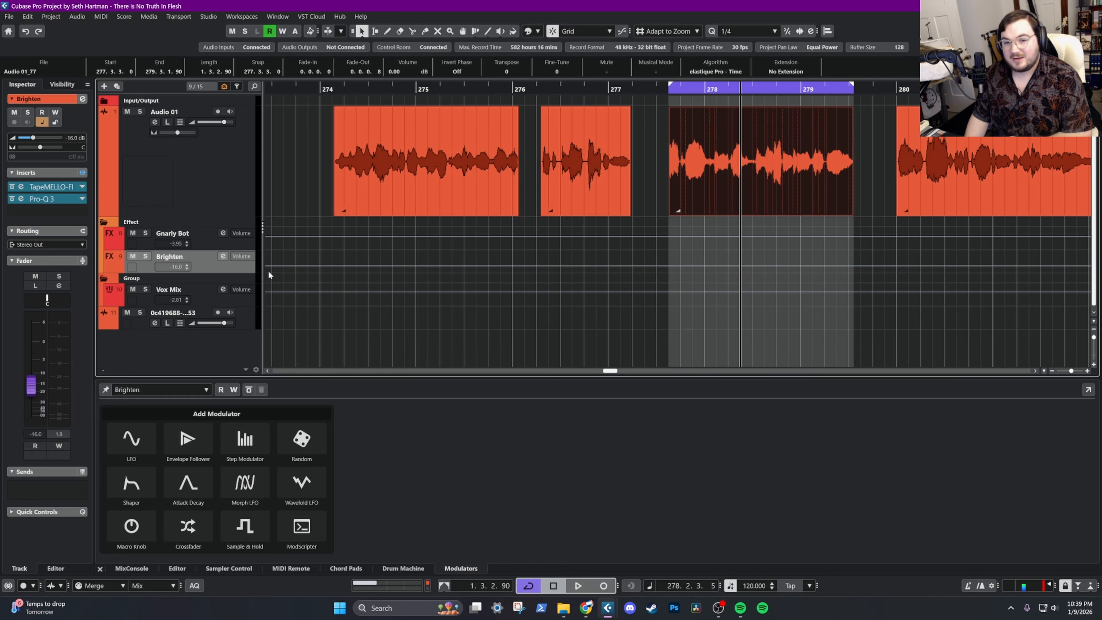
Audition the processed vocal in other passages of the project, stopping playback in bar 25
{"action": "scroll", "coordinate": [694, 263], "scroll_direction": "down", "scroll_amount": 4}
{"action": "scroll", "coordinate": [642, 280], "scroll_direction": "right", "scroll_amount": 8}
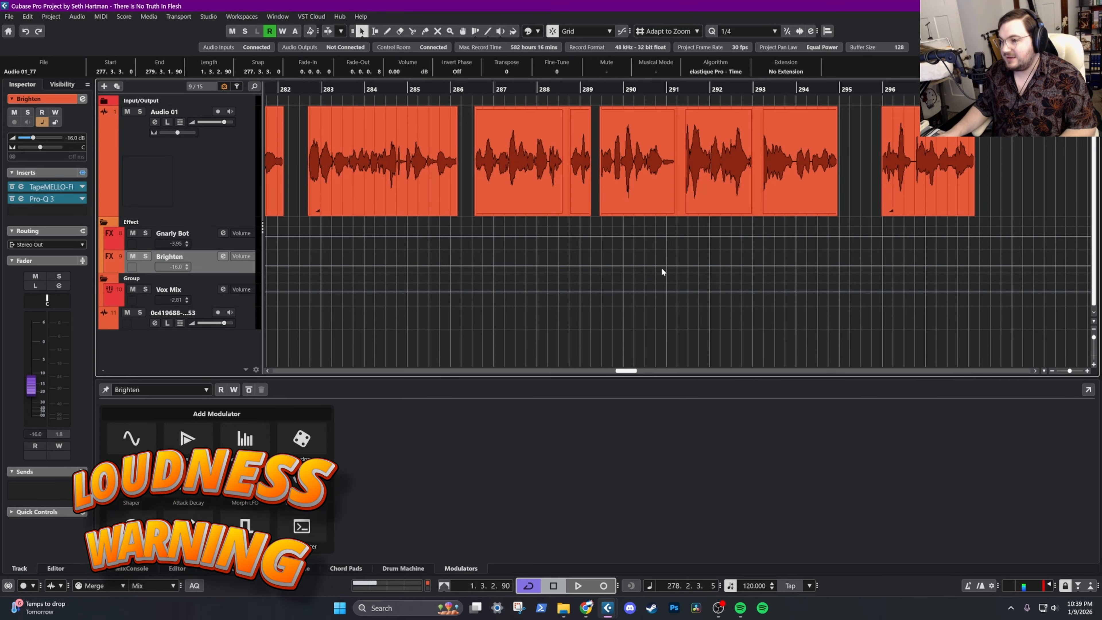
{"action": "scroll", "coordinate": [711, 259], "scroll_direction": "left", "scroll_amount": 6}
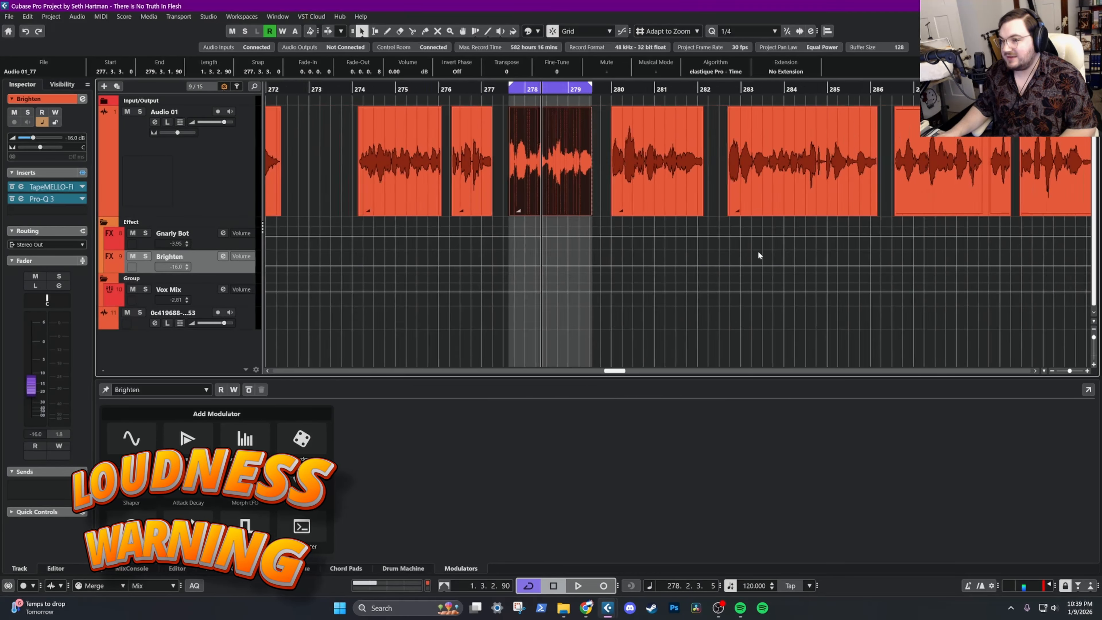
{"action": "scroll", "coordinate": [631, 277], "scroll_direction": "right", "scroll_amount": 7}
{"action": "left_click", "coordinate": [780, 88]}
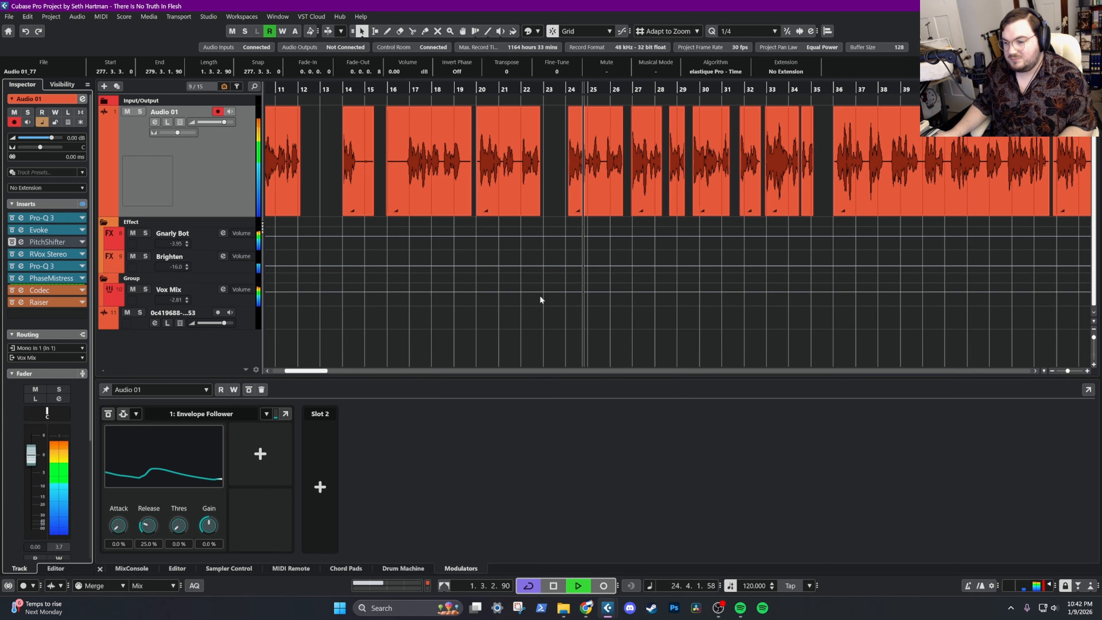
{"action": "left_click", "coordinate": [558, 586]}
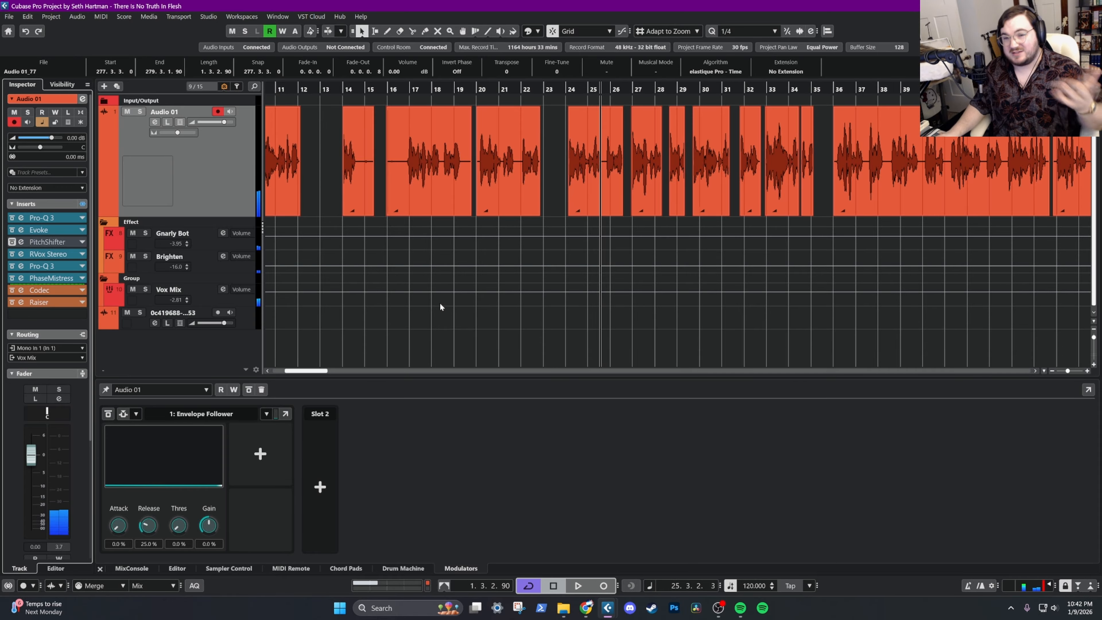
Return the project cursor to the start of bar 1
{"action": "scroll", "coordinate": [440, 303], "scroll_direction": "left", "scroll_amount": 5}
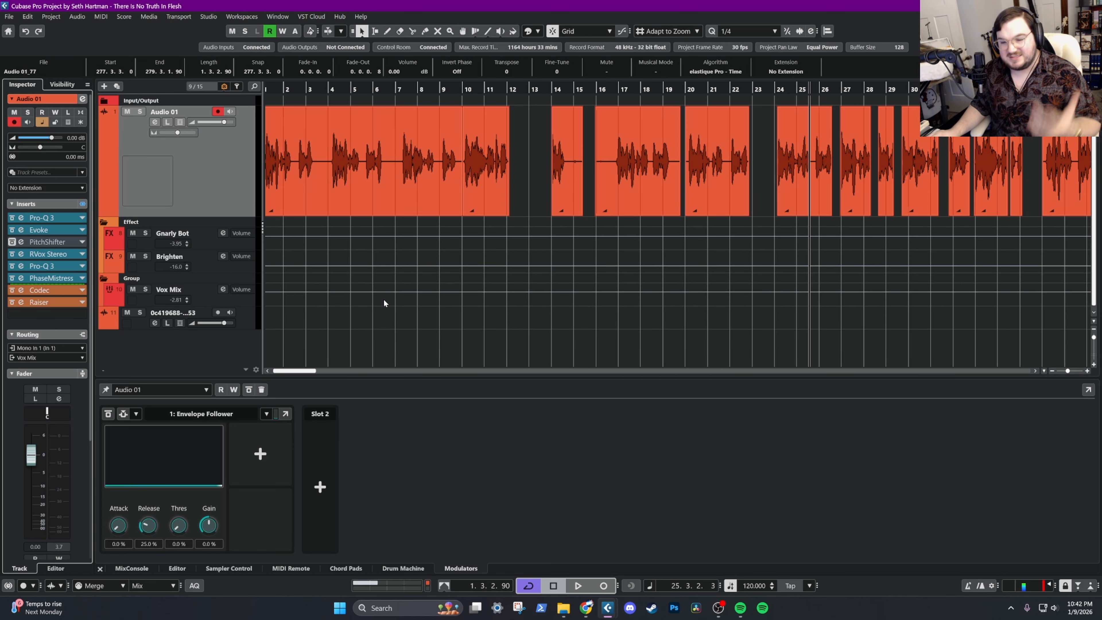
{"action": "left_click_drag", "start_coordinate": [308, 370], "coordinate": [303, 371]}
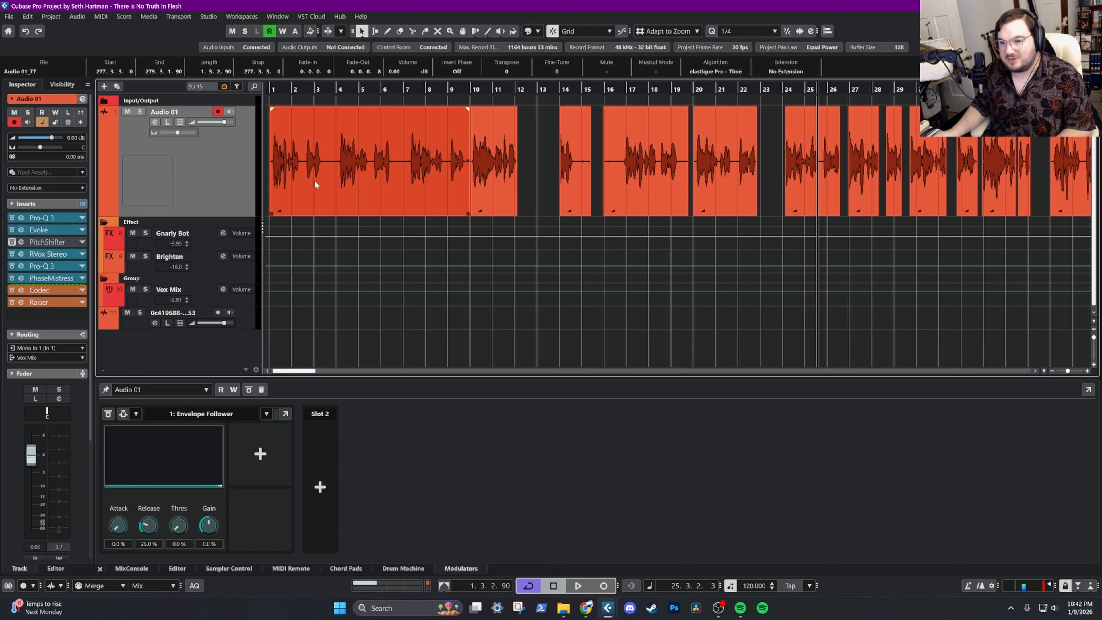
{"action": "left_click", "coordinate": [272, 92]}
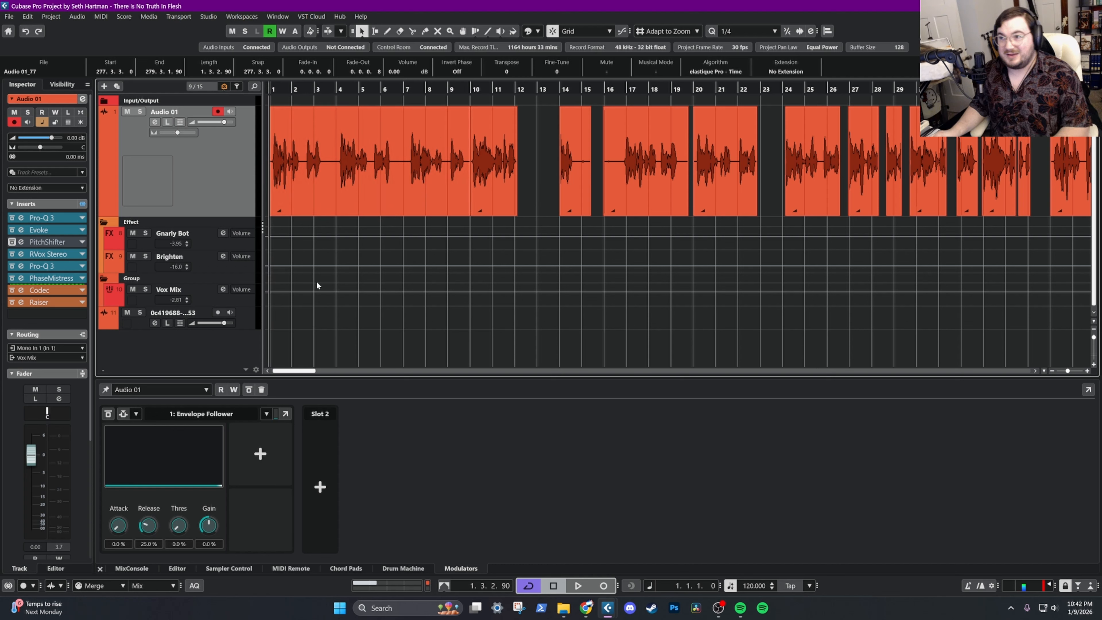